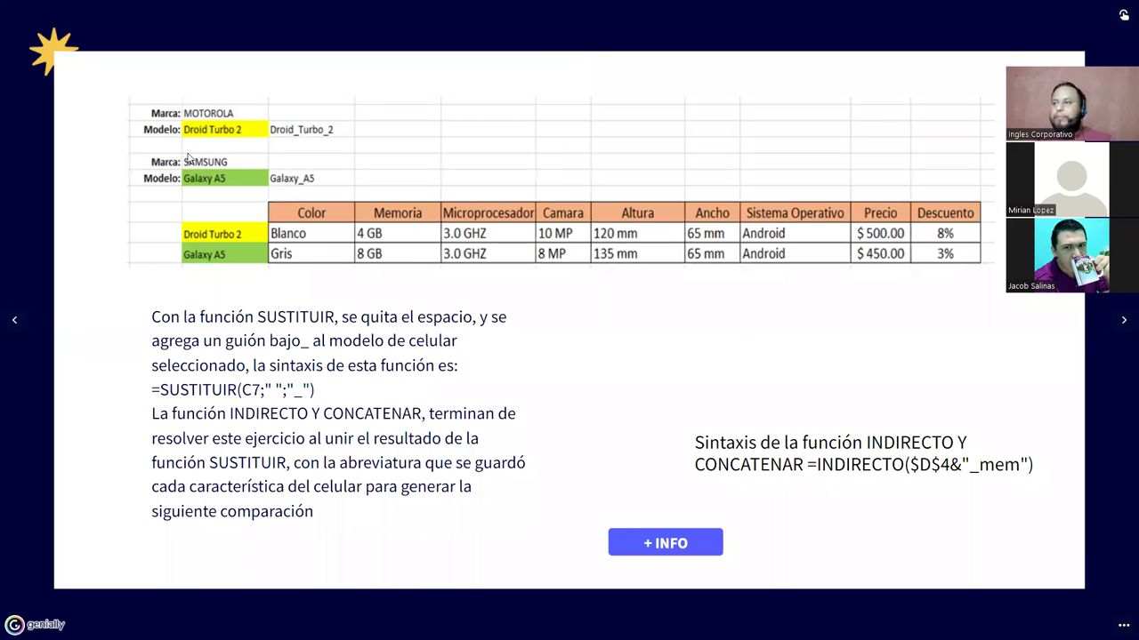
Switch to the Excel comparison workbook and check the two brand cells, C6 and C3, on the COMPARACION sheet
left_click(1122, 322)
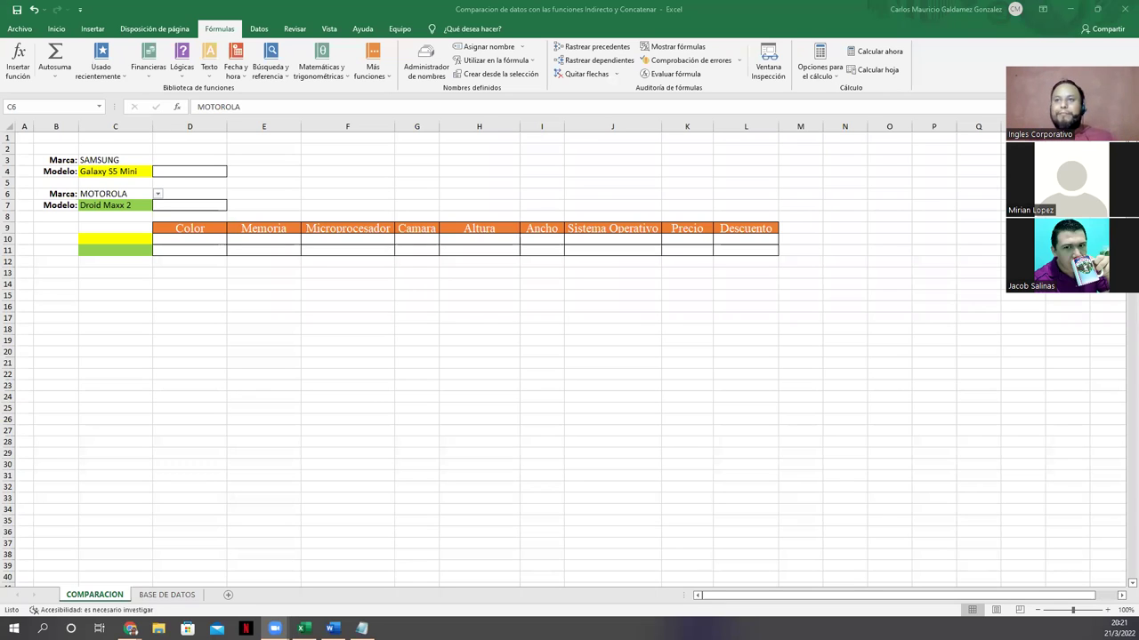
left_click(49, 28)
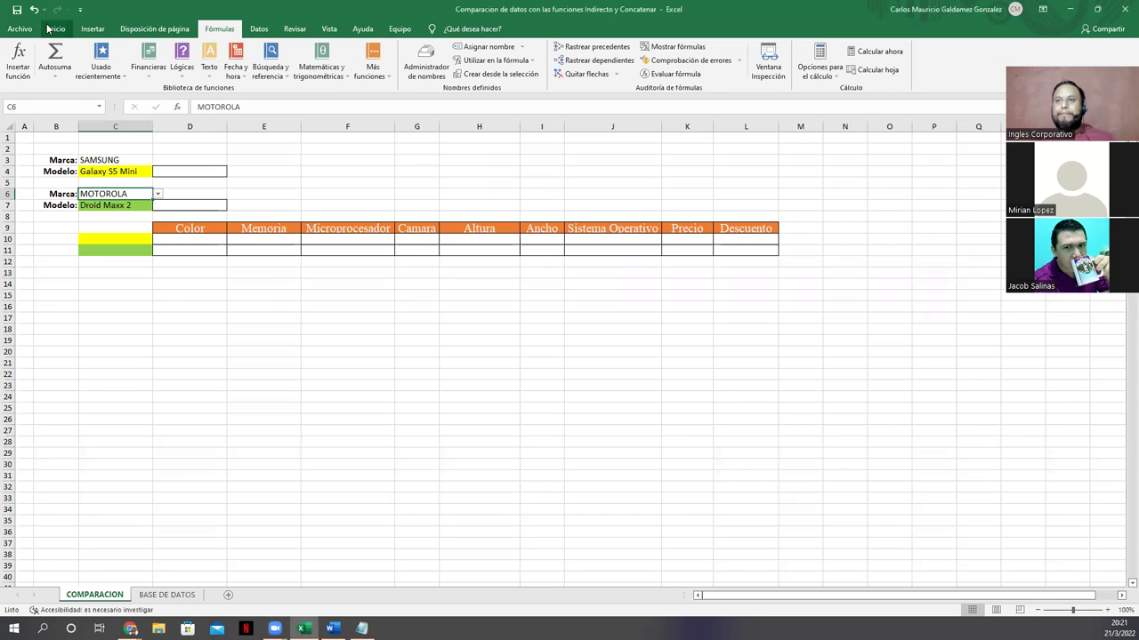
left_click(49, 28)
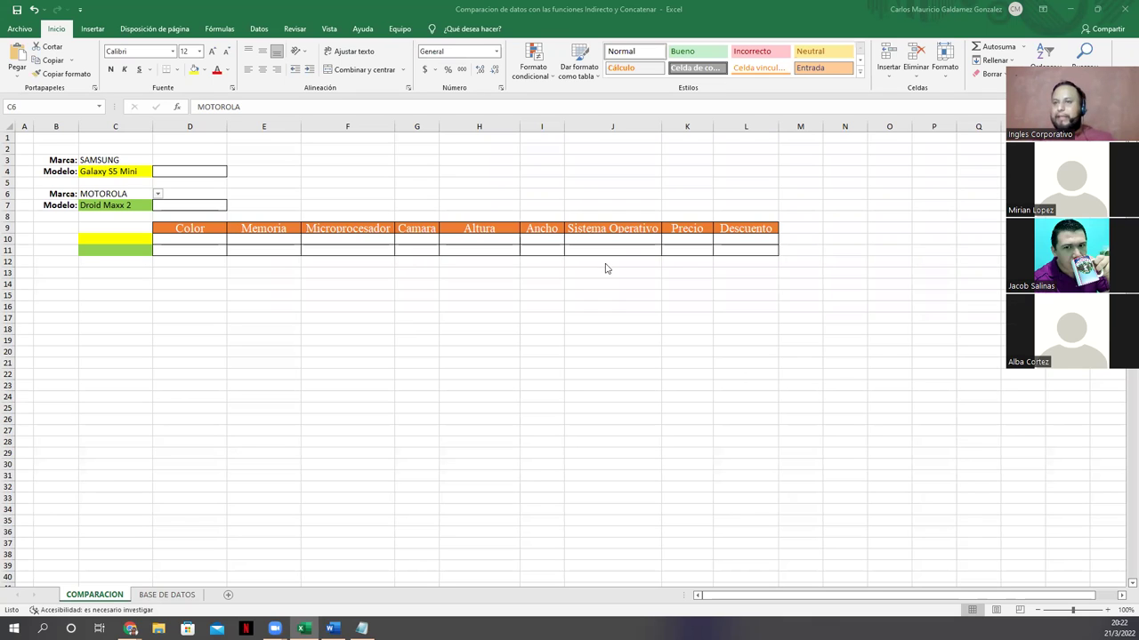
double_click(93, 197)
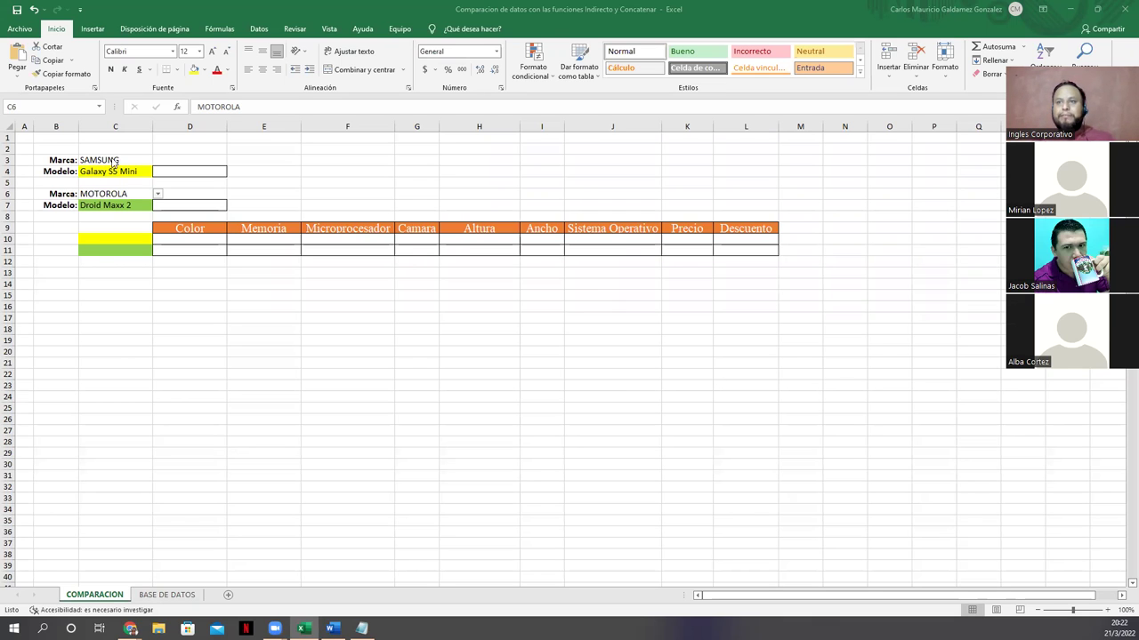
left_click(116, 159)
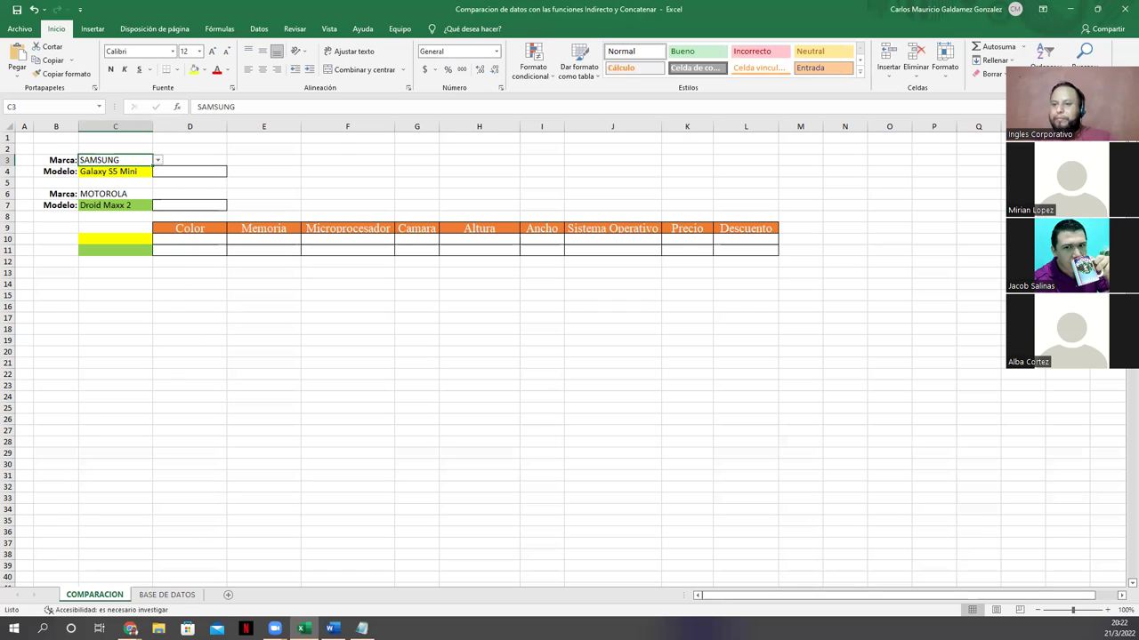
Go to the BASE DE DATOS sheet and examine the SAMSUNG, APPLE and MOTOROLA groups in the Marca column
left_click(178, 595)
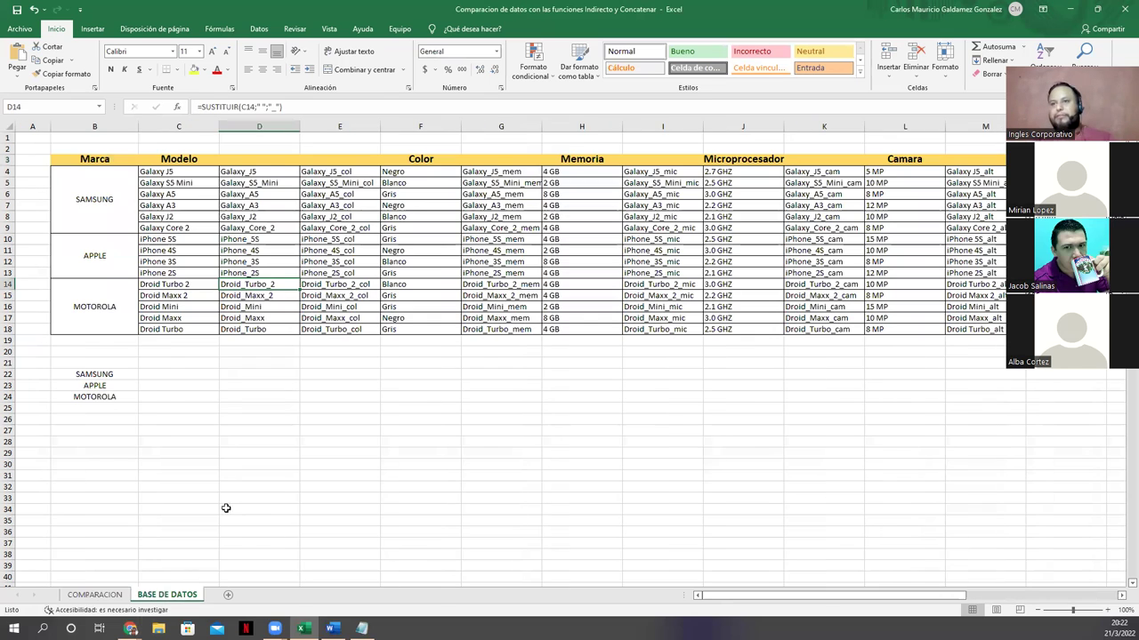
left_click_drag(78, 189, 96, 310)
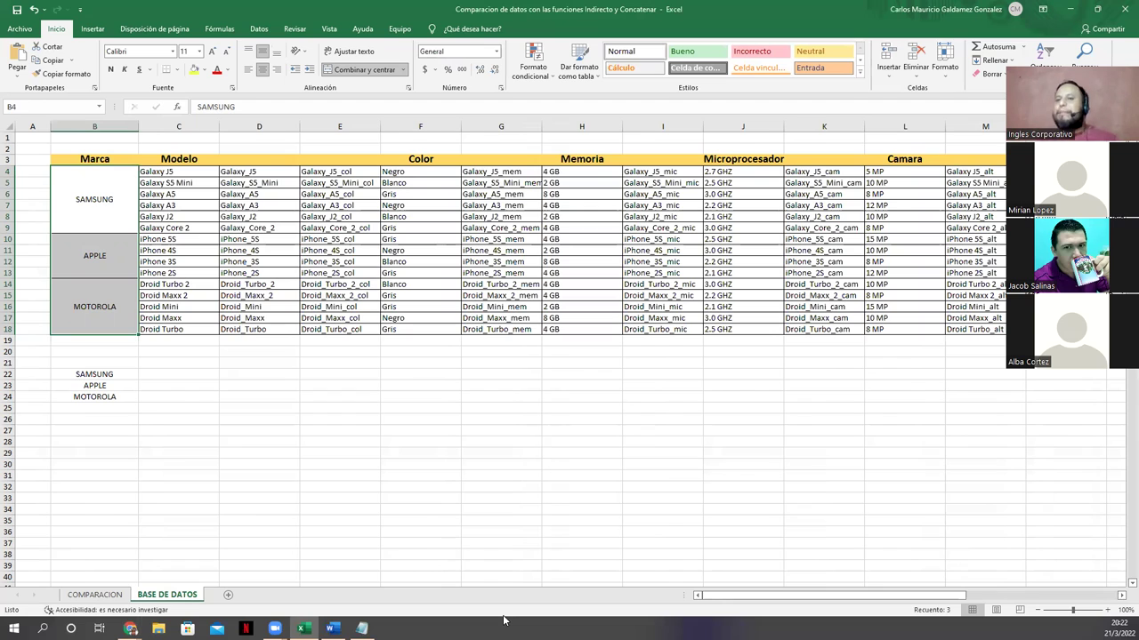
left_click(106, 222)
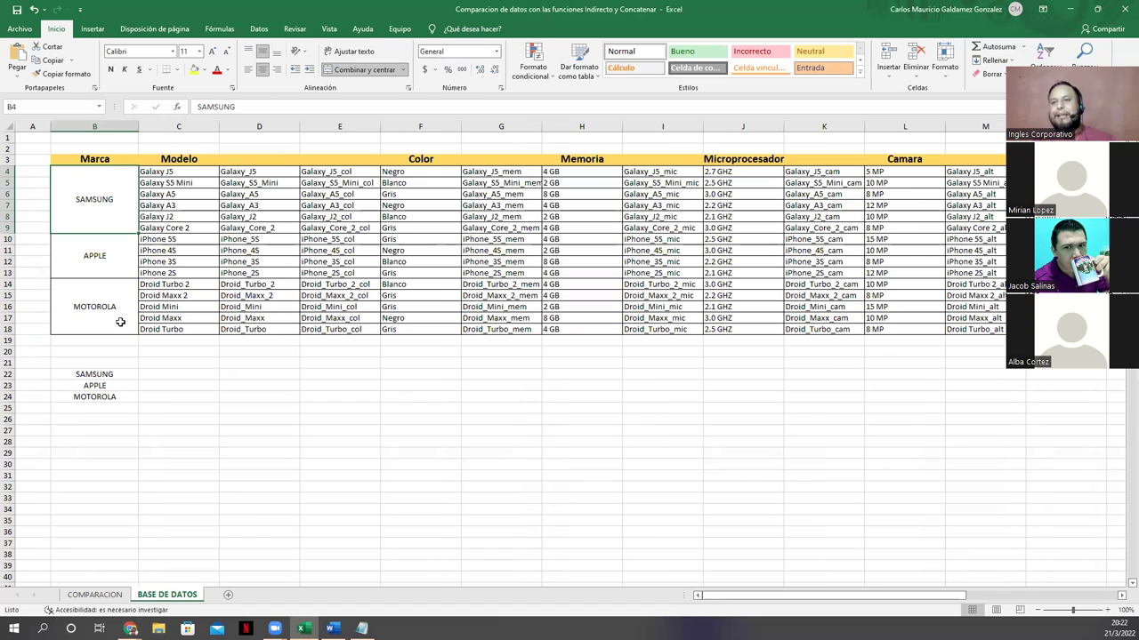
left_click_drag(78, 305, 82, 221)
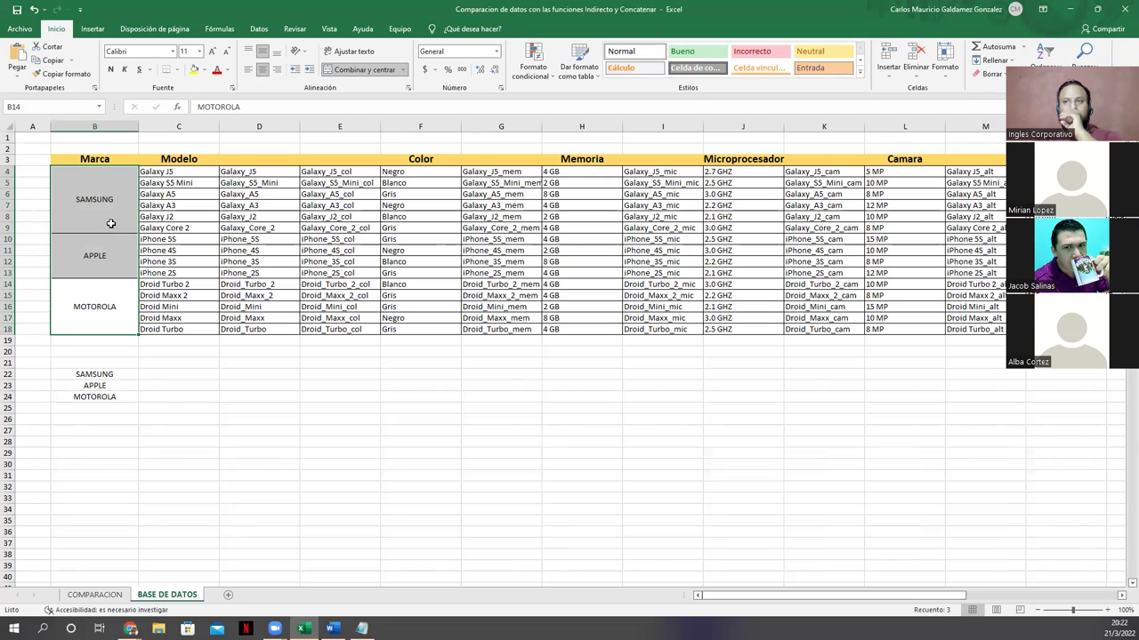
left_click(110, 223)
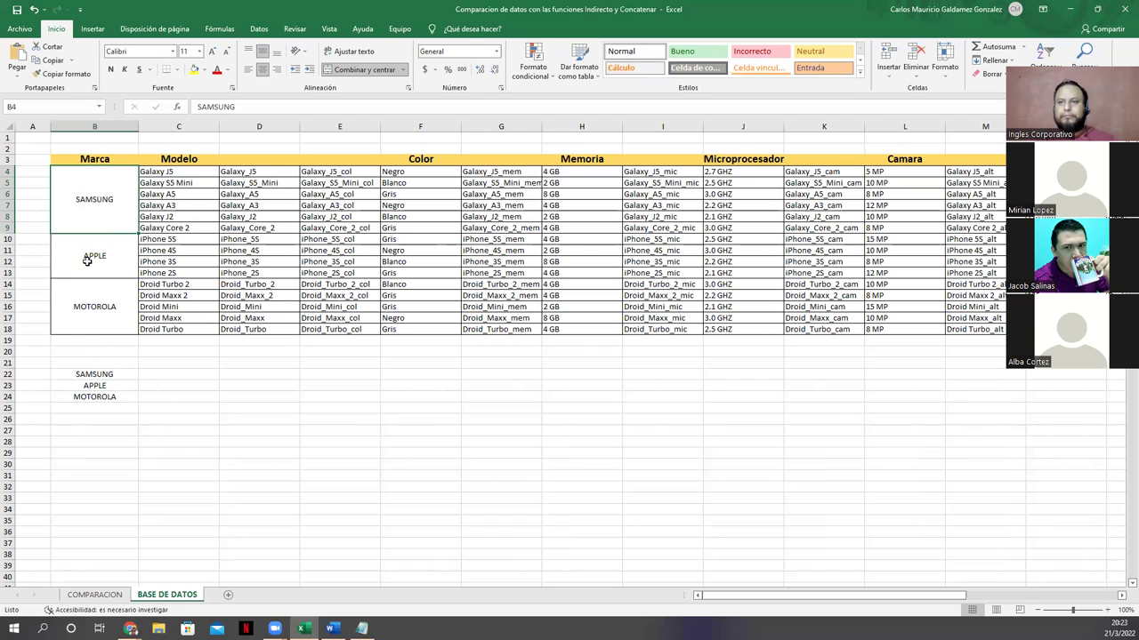
left_click_drag(96, 219, 112, 313)
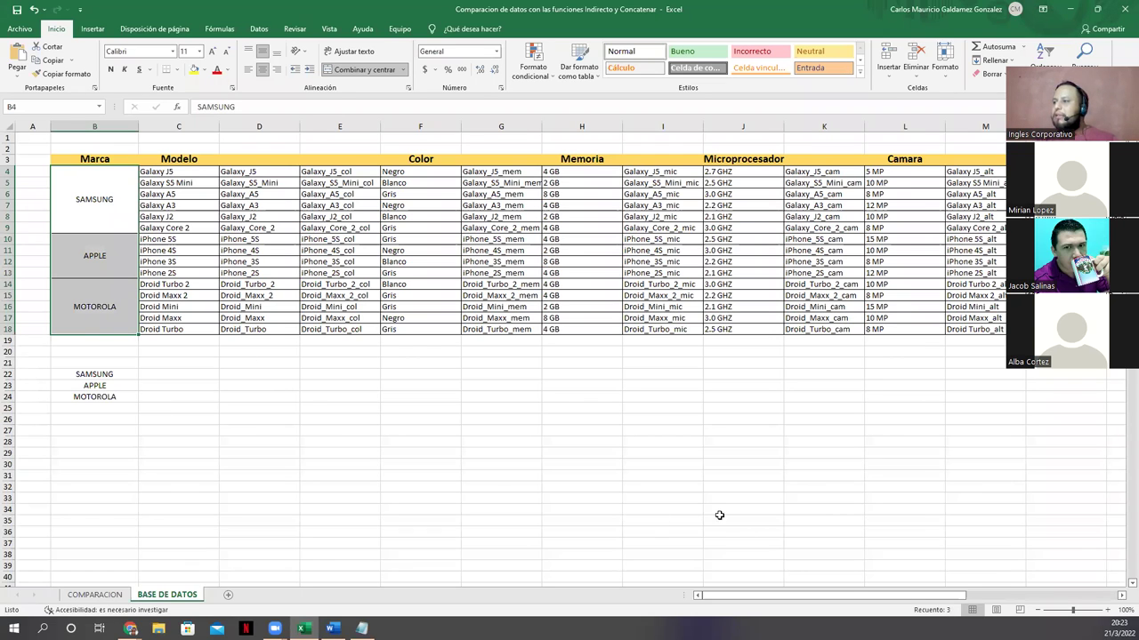
Review the feature columns through Descuento and inspect the discount key formula for the first model in U4
left_click(1121, 596)
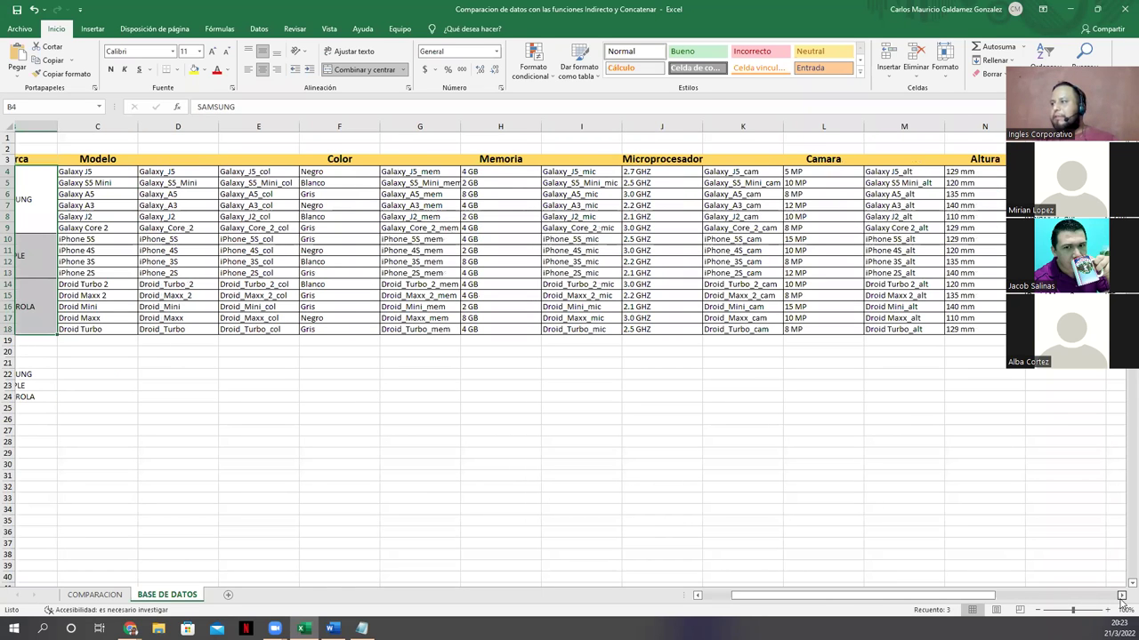
left_click(1121, 596)
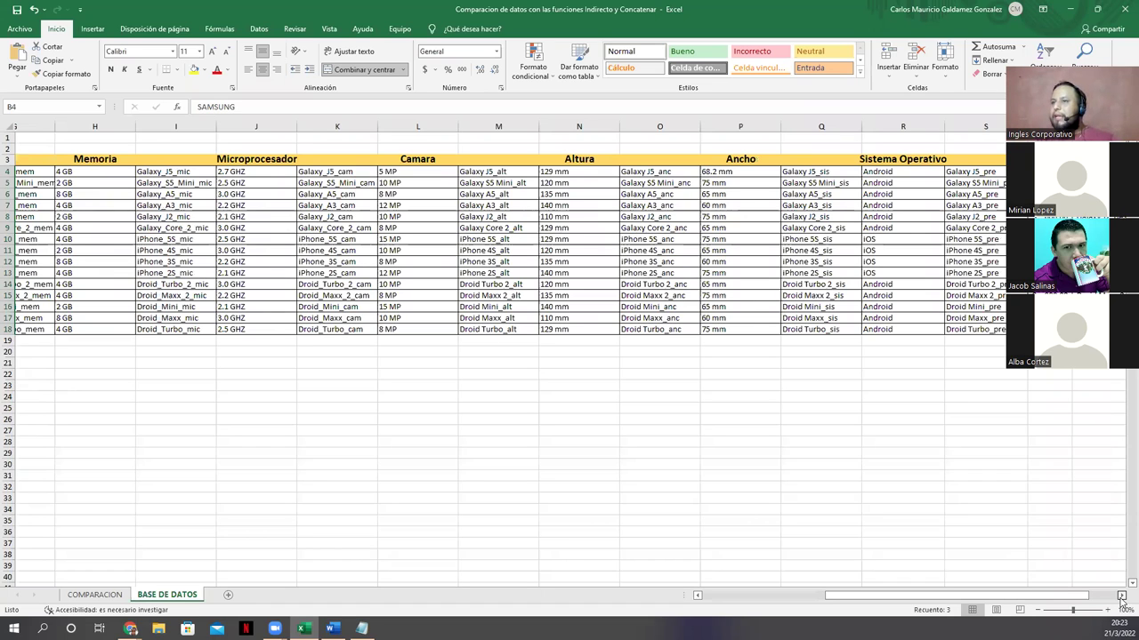
left_click(1121, 596)
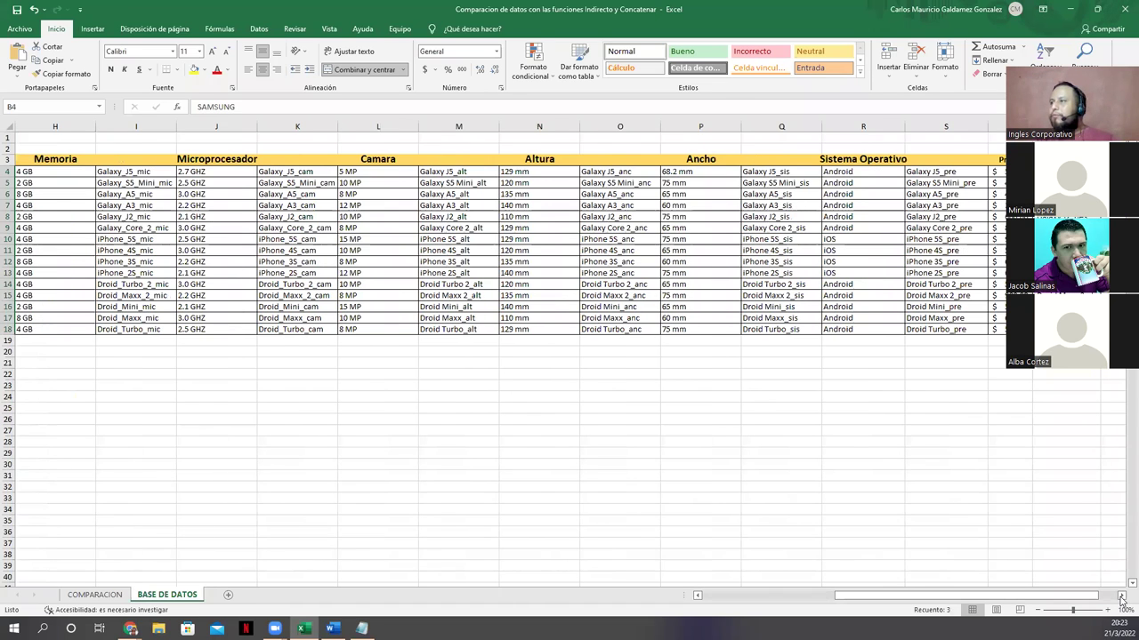
scroll(498, 356, "right", 2)
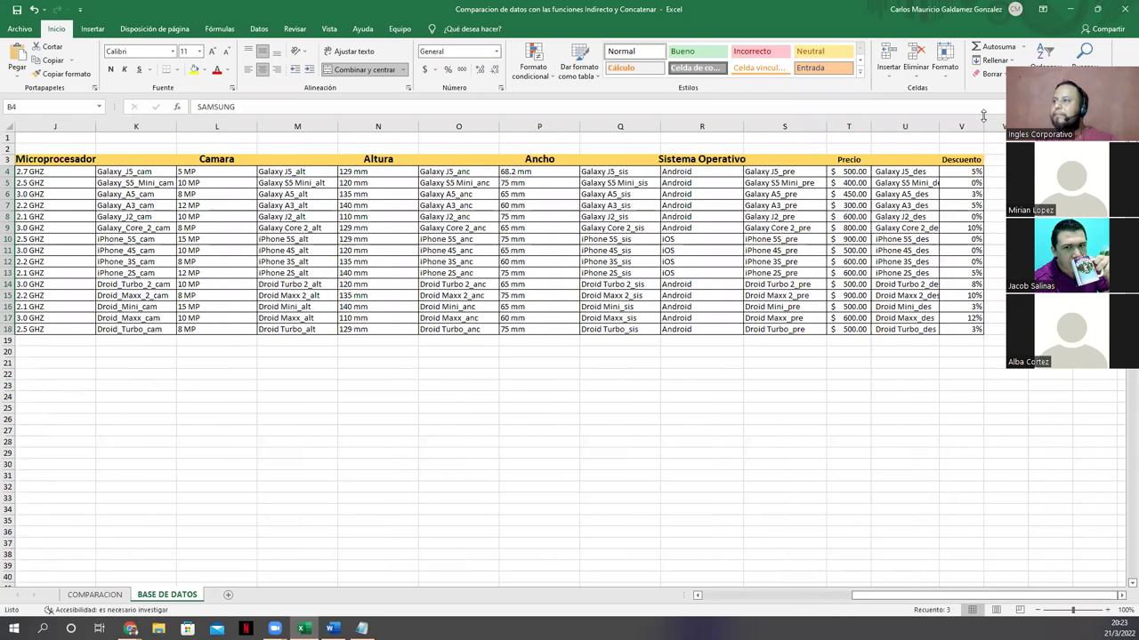
left_click(959, 171)
left_click(925, 170)
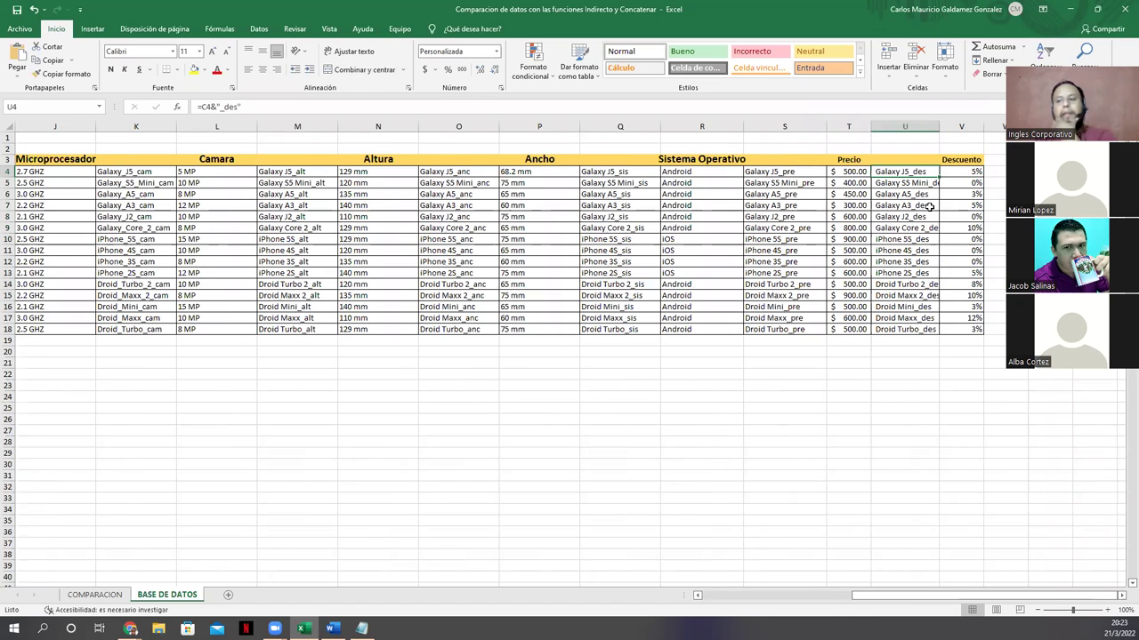
Examine row 4 cell by cell from the discount key back to the Modelo column, including the key formulas
key("Left")
key("Left")
key("Left")
key("Left")
key("Left")
key("Left")
key("Left")
key("Left")
key("Left")
key("Left")
key("Left")
key("Left")
key("Left")
key("Left")
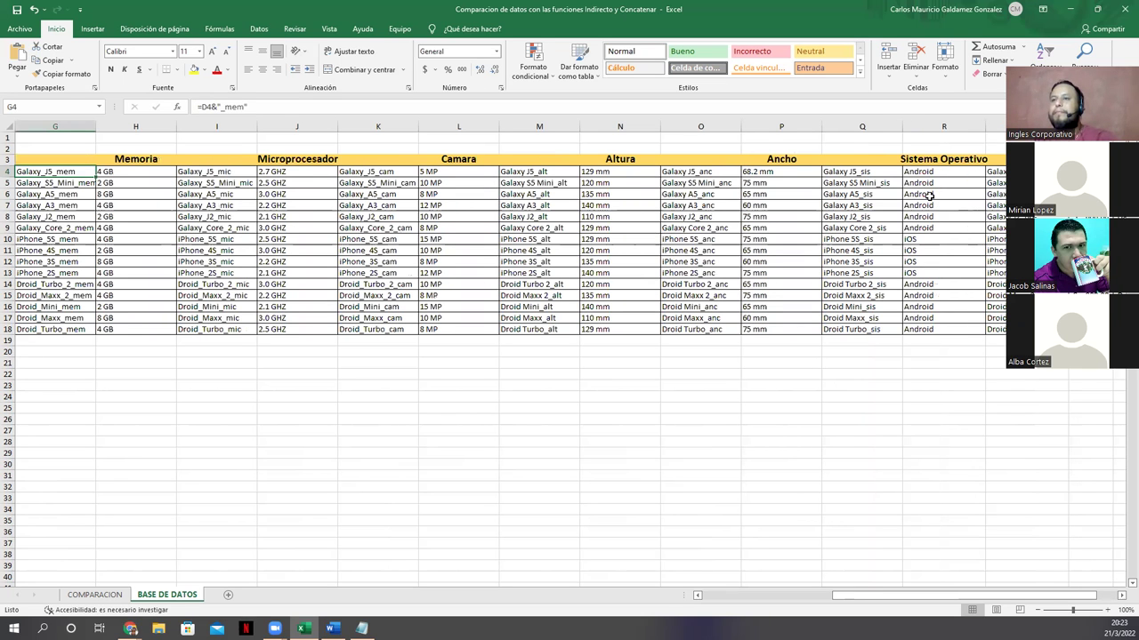
key("Left")
key("Left")
key("Left")
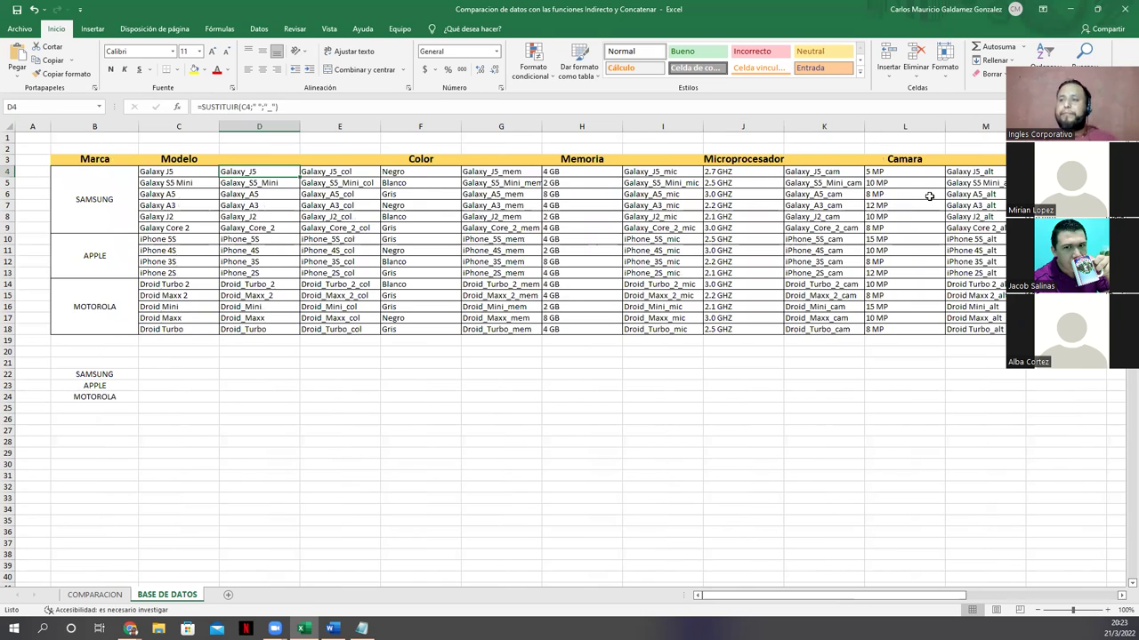
key("Left")
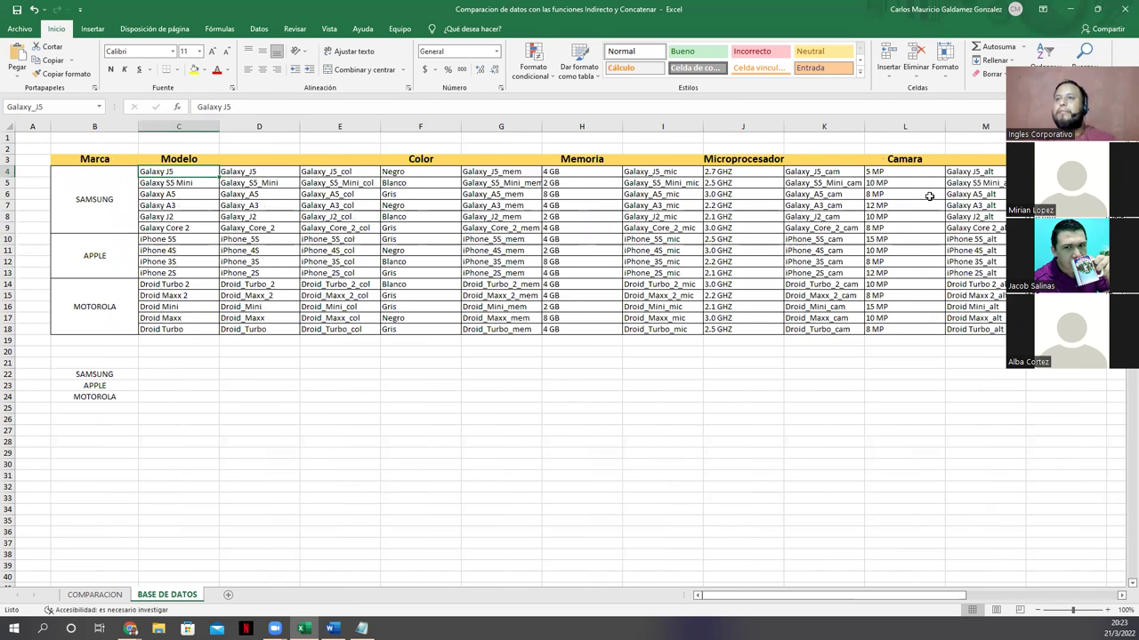
Inspect the Color and Memoria key formulas and the named color cell, and review the Samsung models in C4:C9
key("Right")
key("Right")
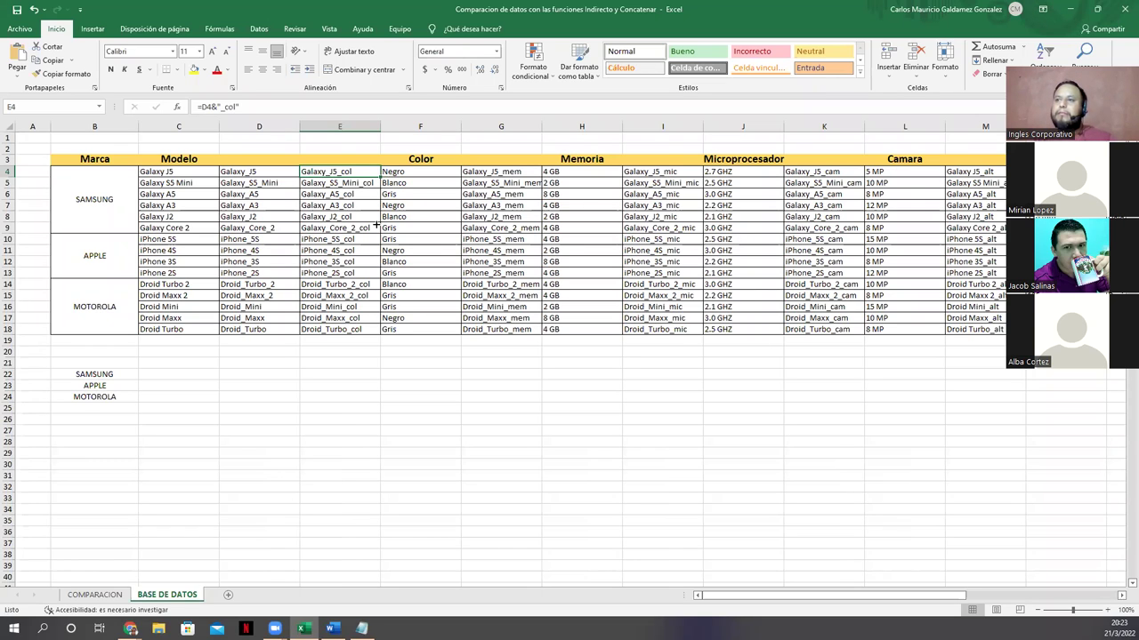
left_click_drag(373, 235, 373, 237)
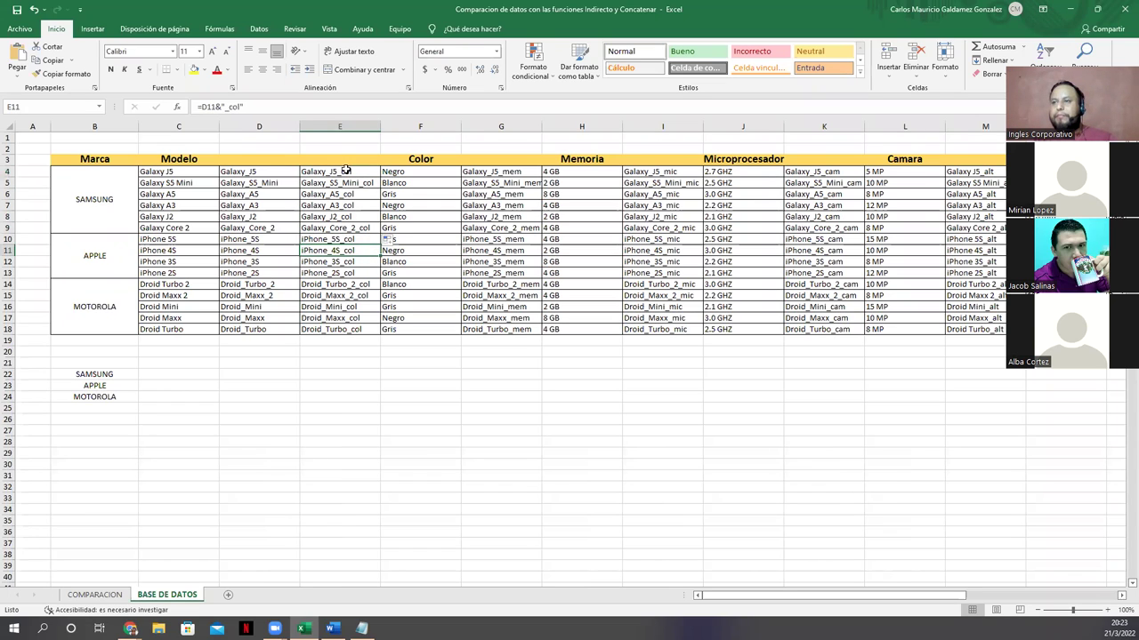
left_click(426, 171)
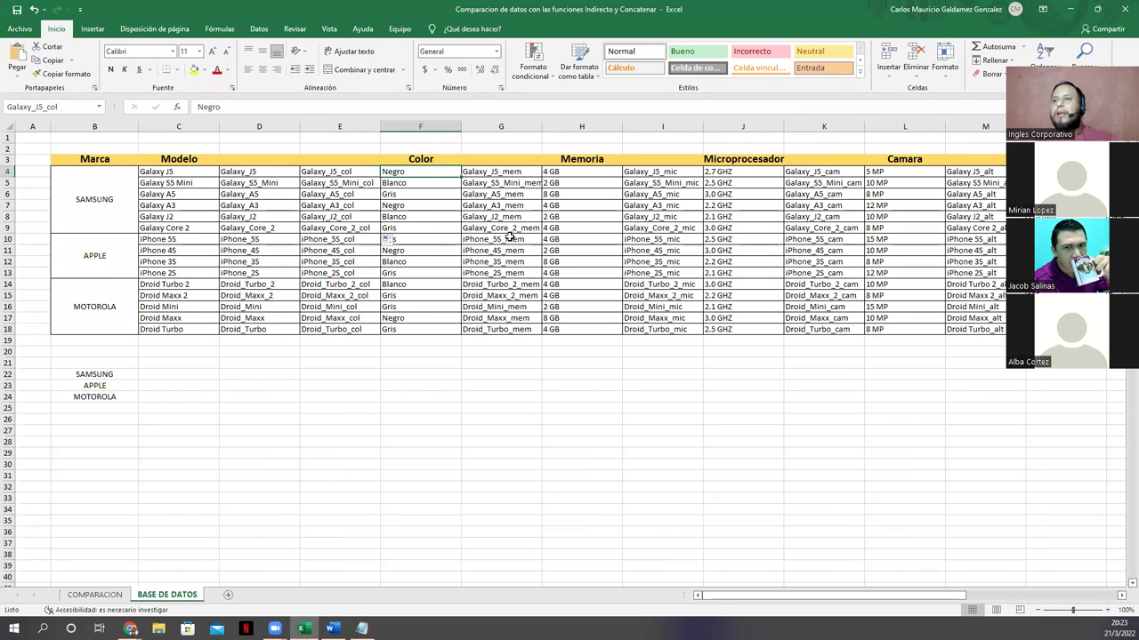
key("Right")
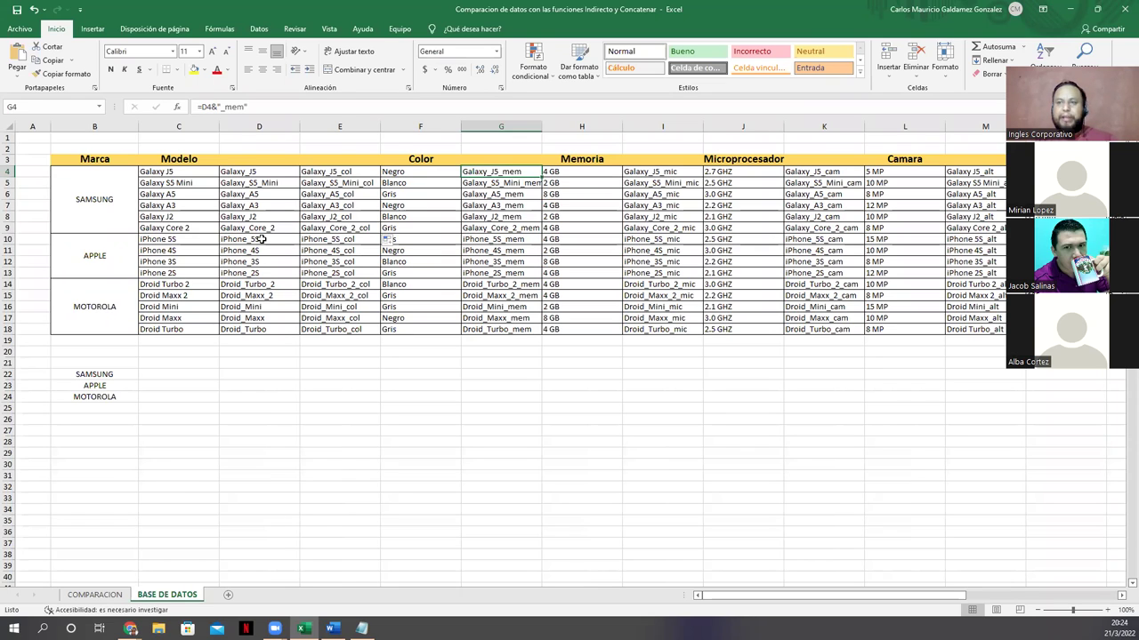
left_click_drag(180, 171, 183, 228)
left_click(183, 228)
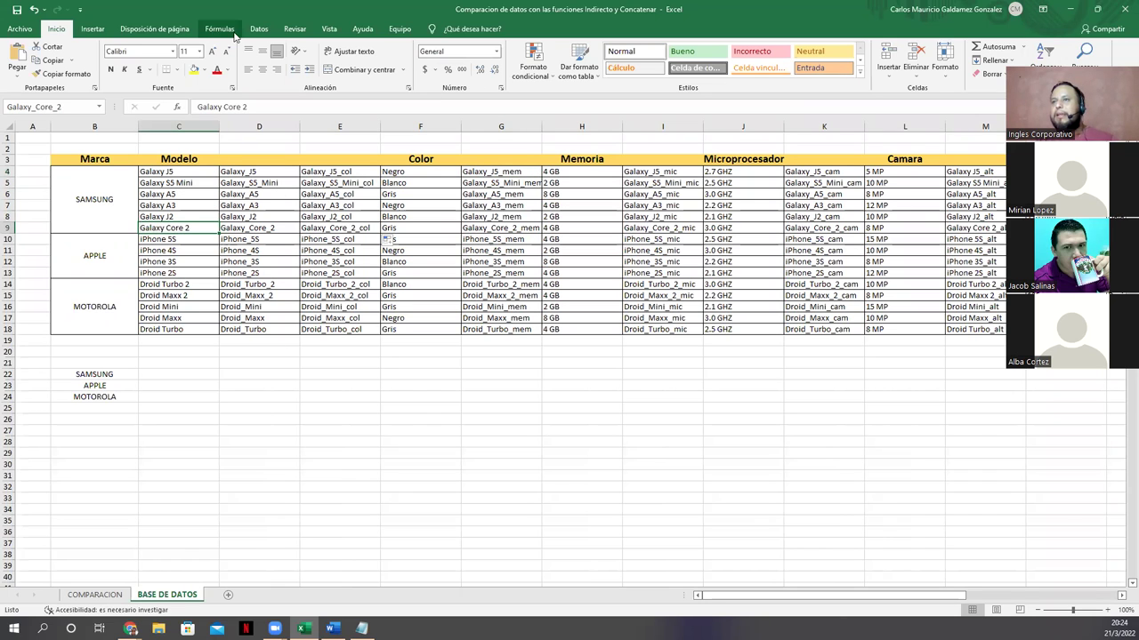
Open the Name Manager, enlarge its window and move it clear of the model and color columns
left_click(221, 31)
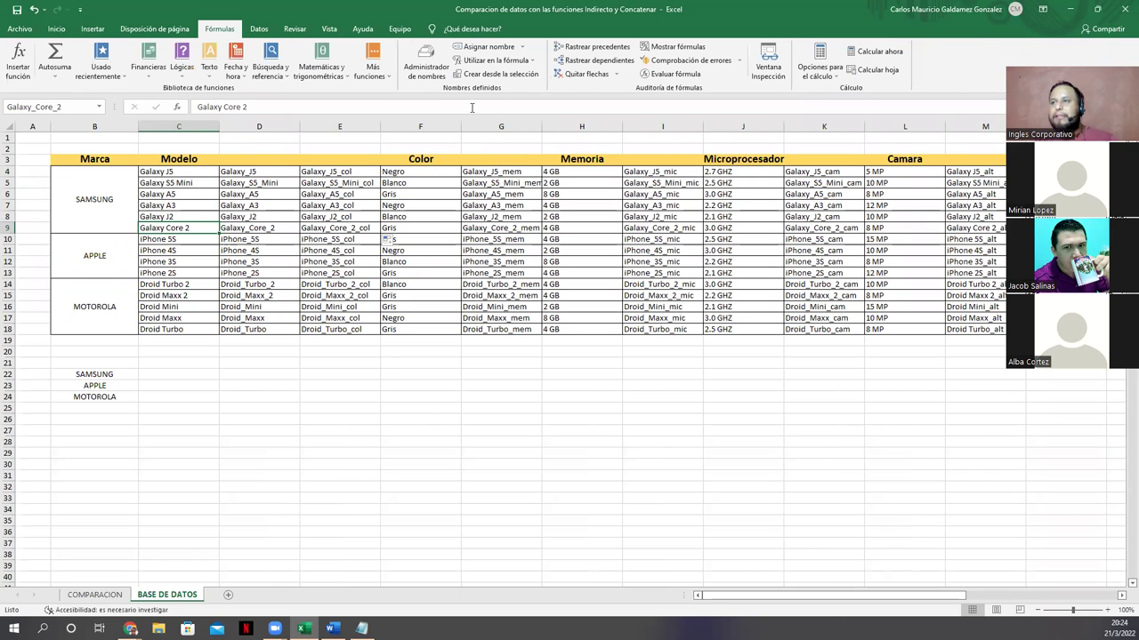
left_click(428, 70)
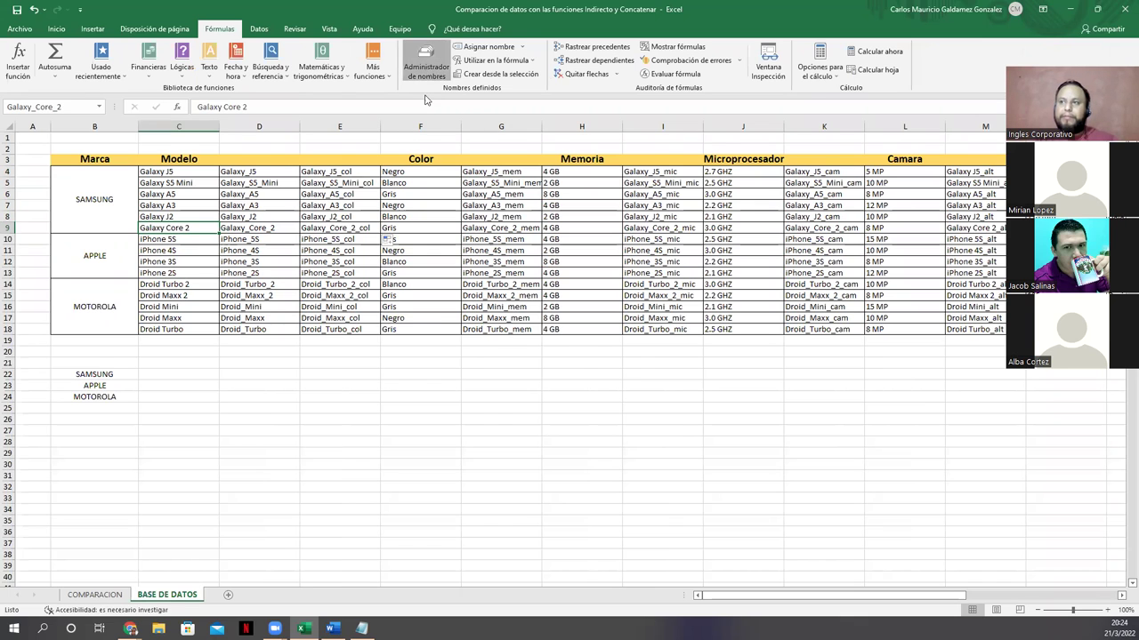
left_click_drag(456, 186, 406, 136)
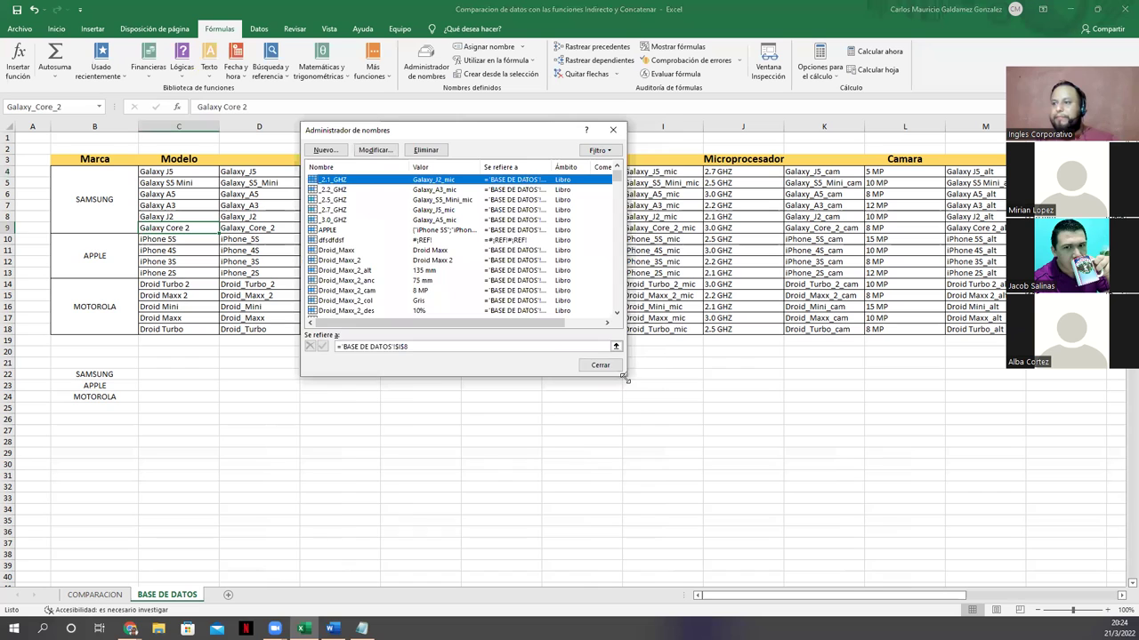
left_click_drag(626, 377, 681, 569)
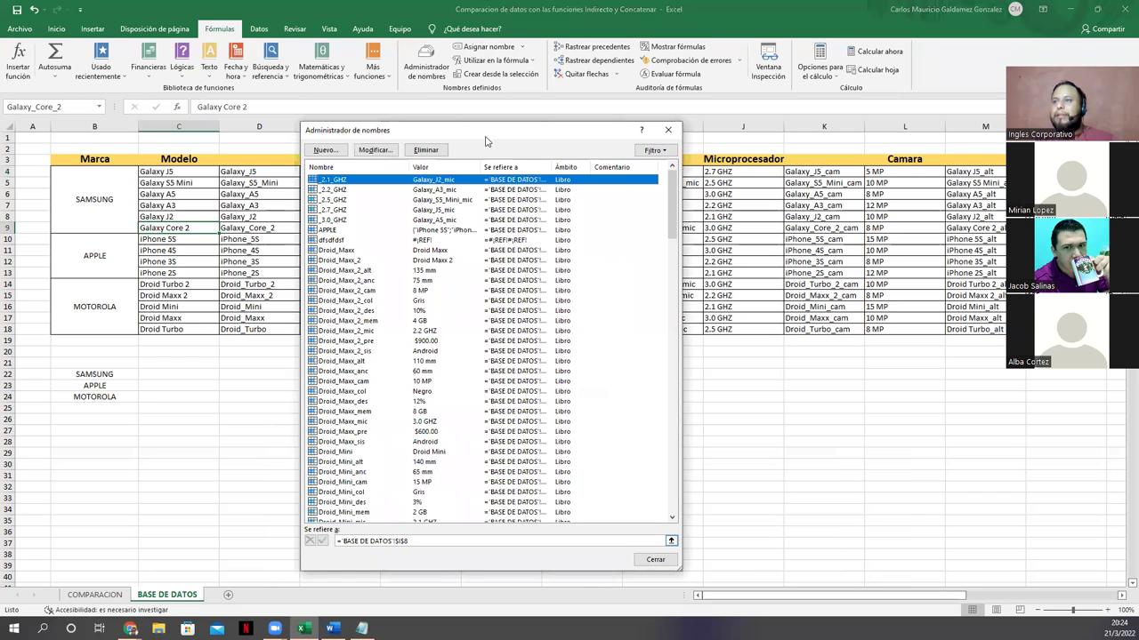
left_click_drag(485, 136, 643, 85)
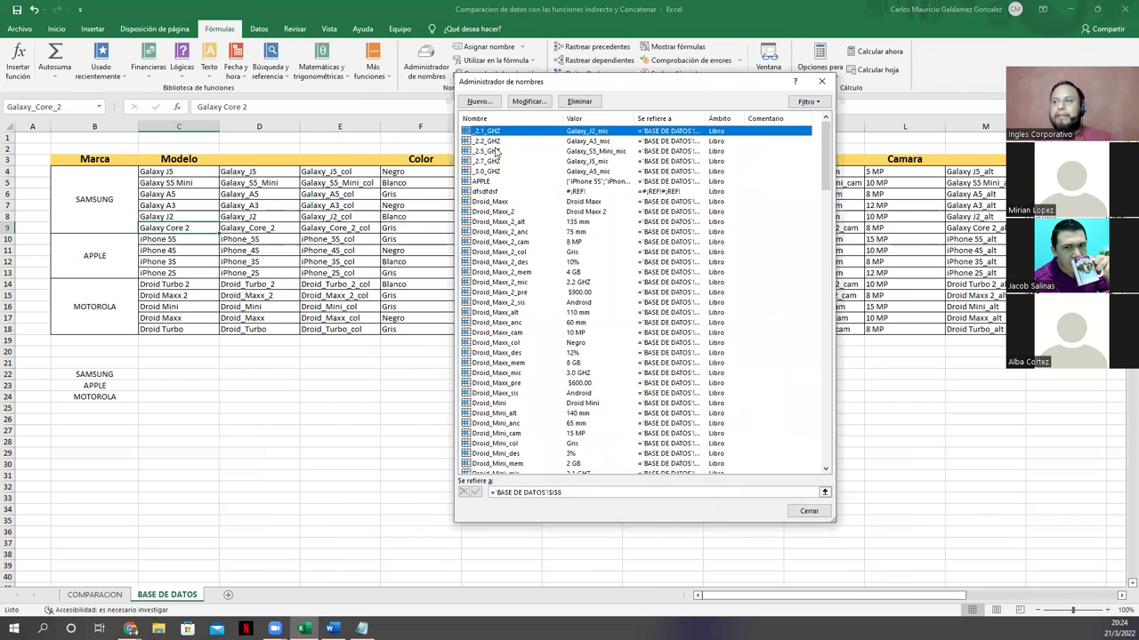
Examine the defined names and their references, including _2.2_GHZ, _2.1_GHZ, Droid_Maxx_2, Droid_Maxx_2_anc and Droid_Maxx_2_col
left_click(522, 142)
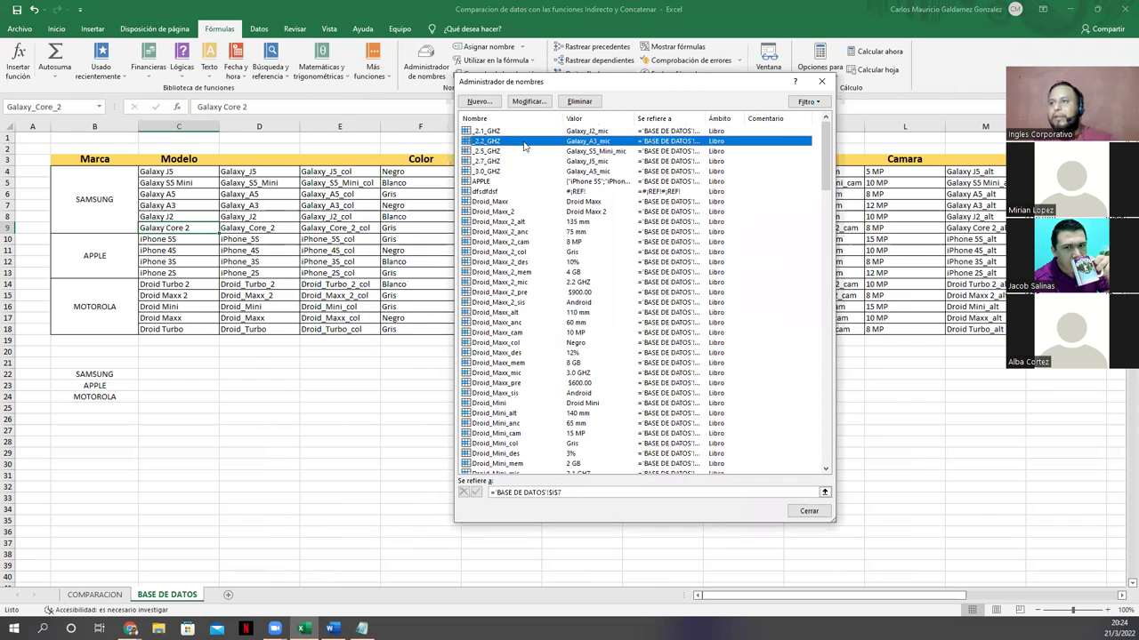
left_click(481, 132)
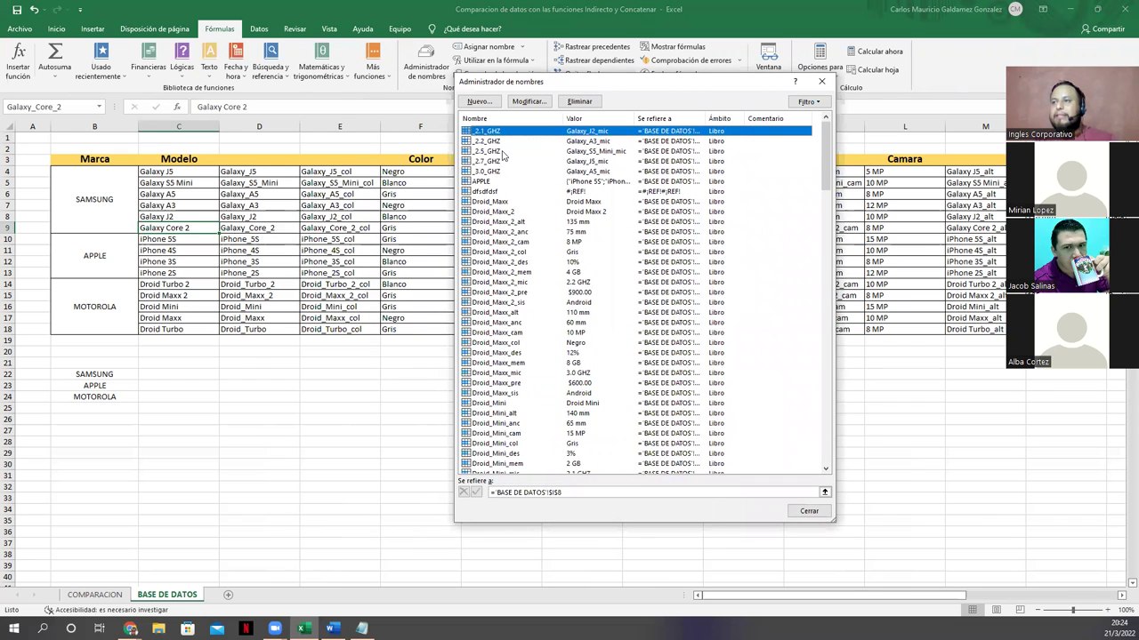
left_click(487, 202)
left_click(487, 213)
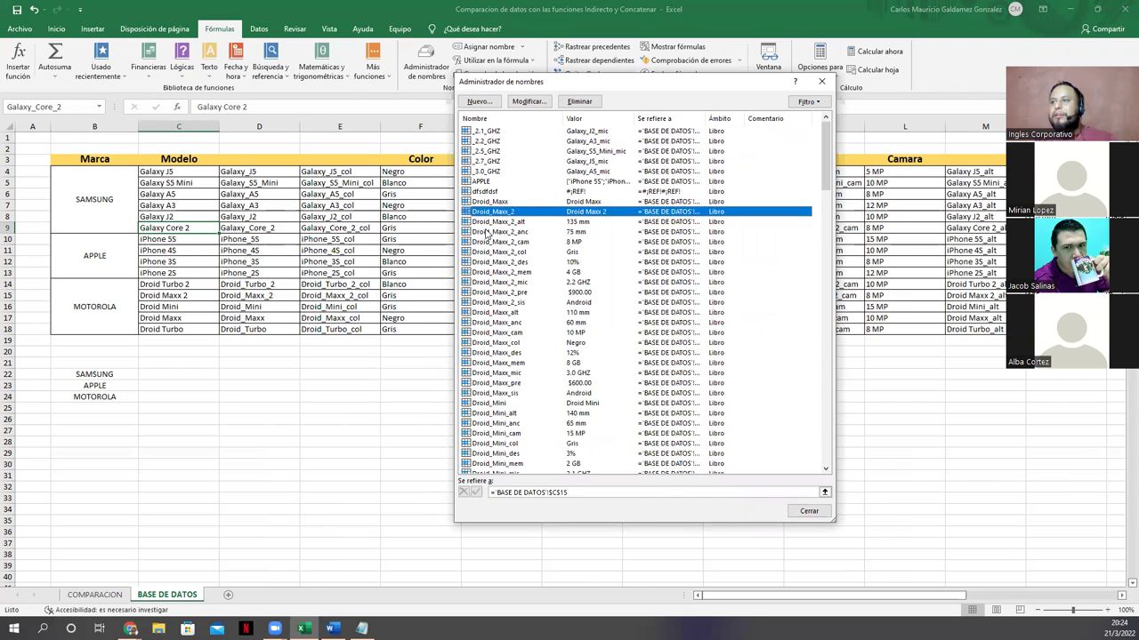
left_click(486, 230)
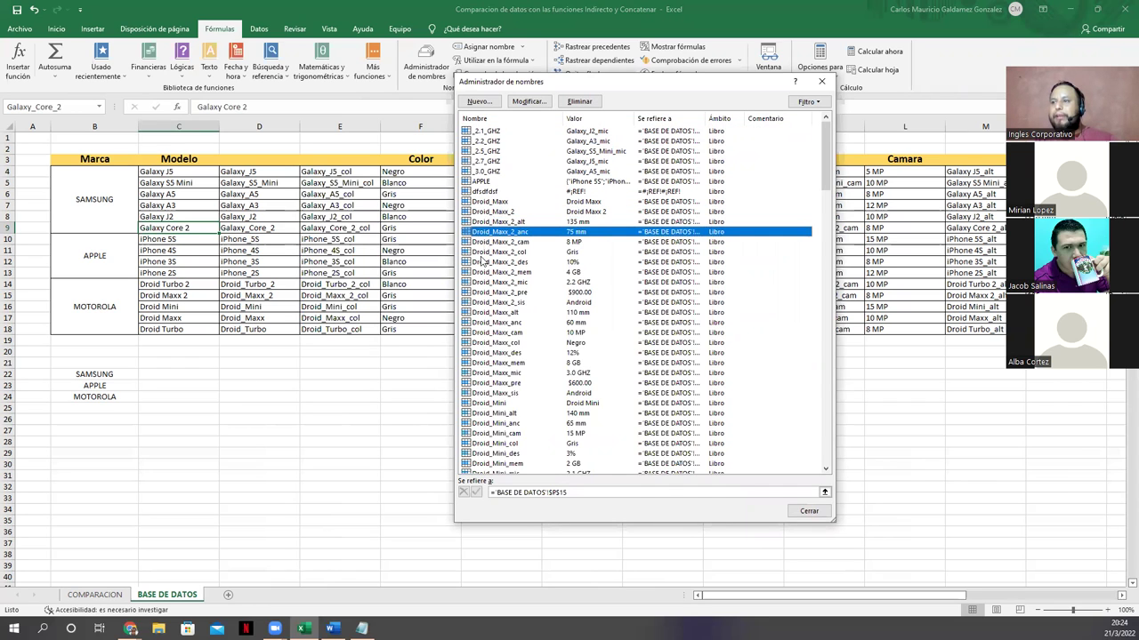
left_click(488, 252)
scroll(492, 266, "down", 1)
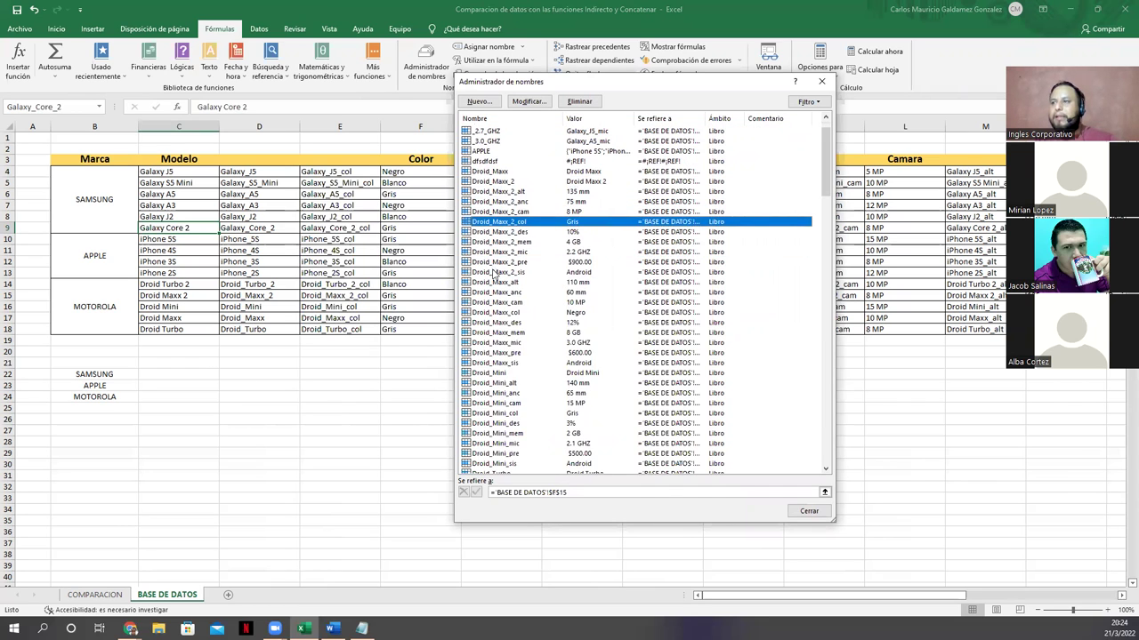
left_click(479, 172)
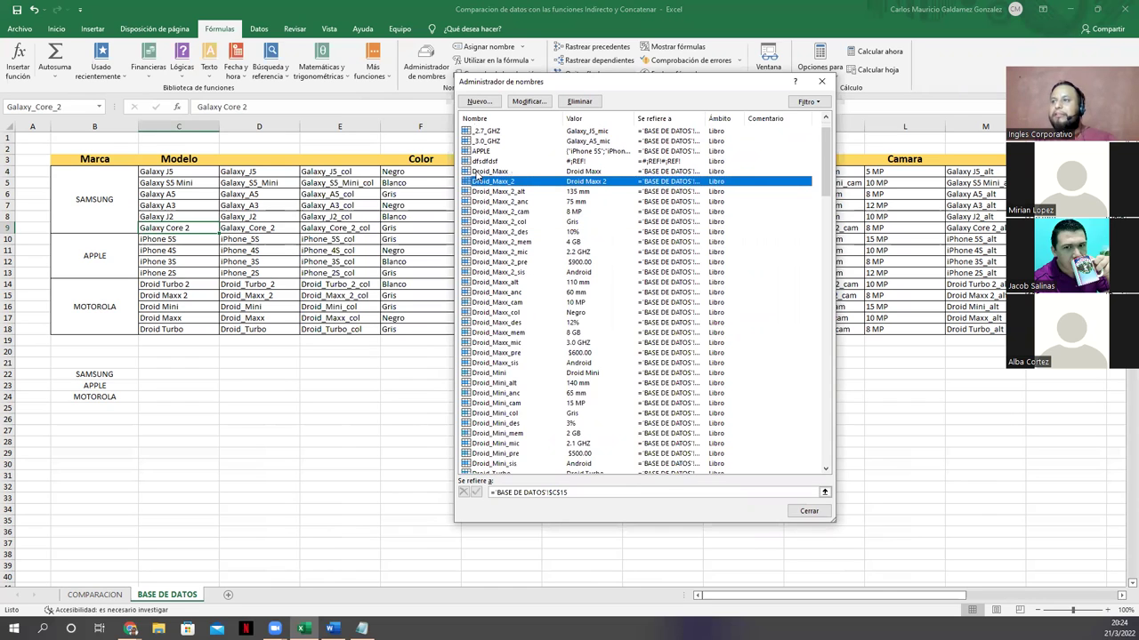
Highlight the name Droid_Maxx together with its related names from Droid_Maxx_alt to Droid_Maxx_sis, leaving out the Droid_Maxx_2 names
left_click(482, 272, "shift")
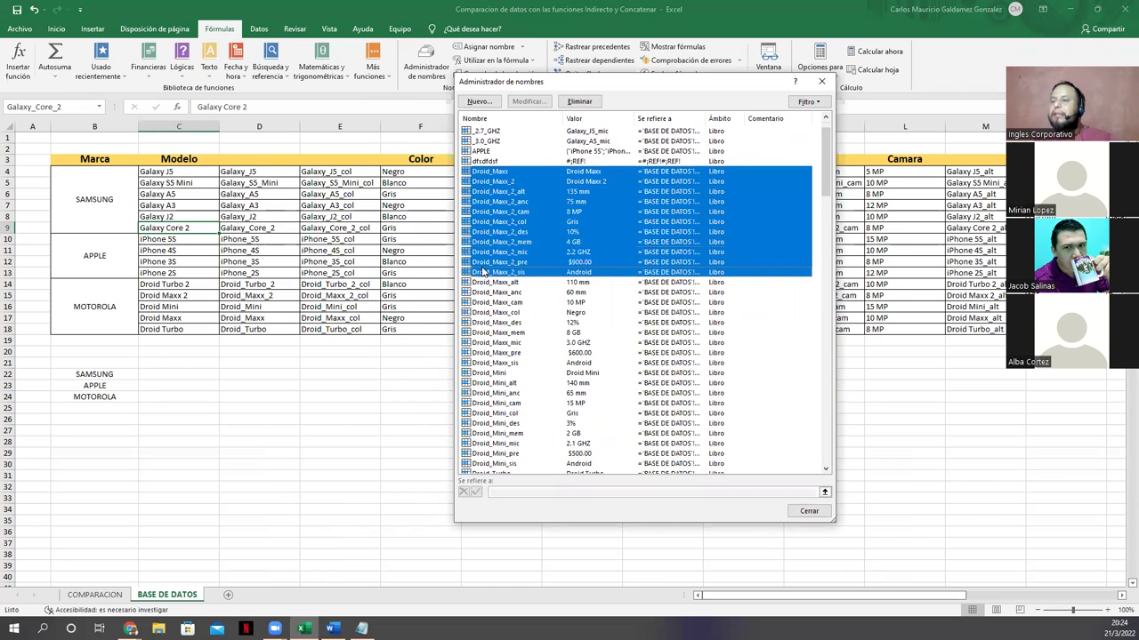
left_click(485, 173, "ctrl")
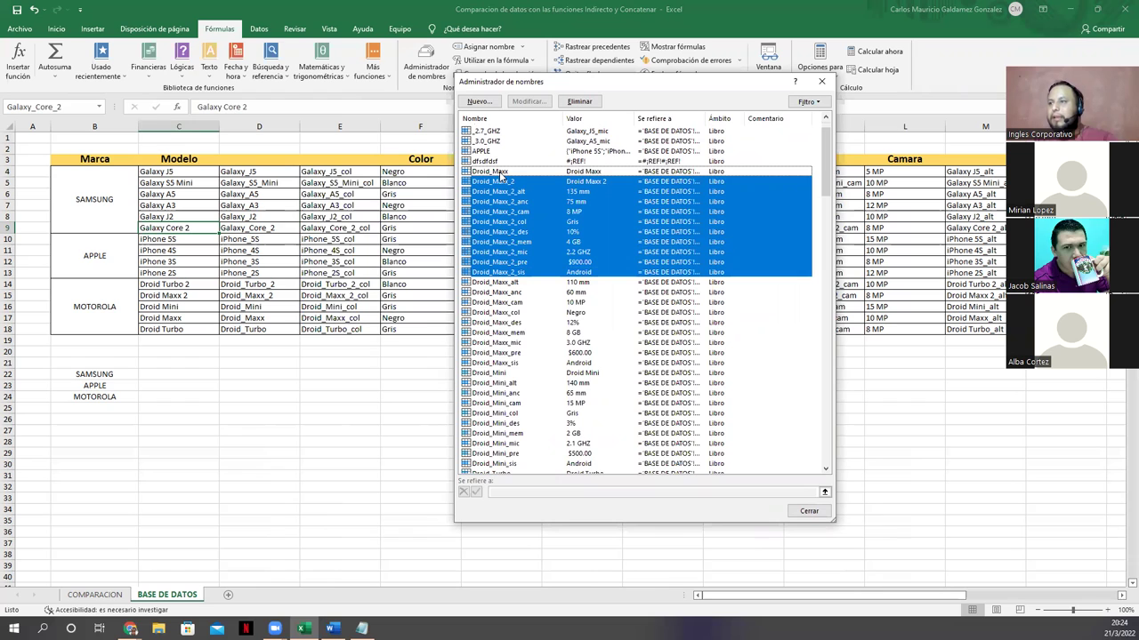
left_click(500, 172)
left_click(505, 283, "shift")
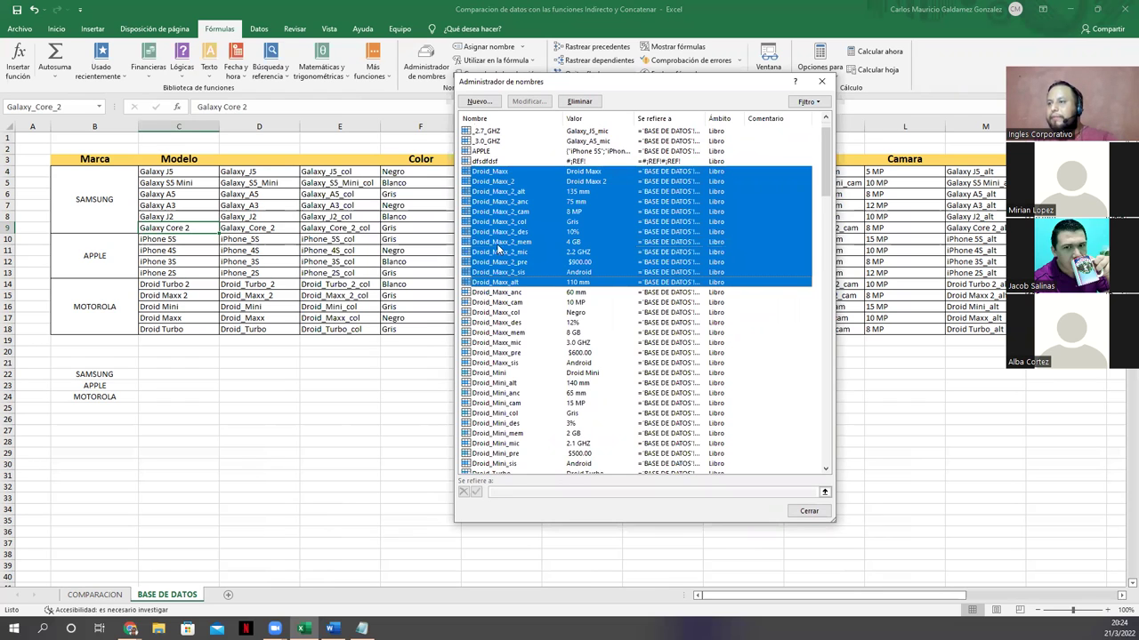
left_click(501, 281)
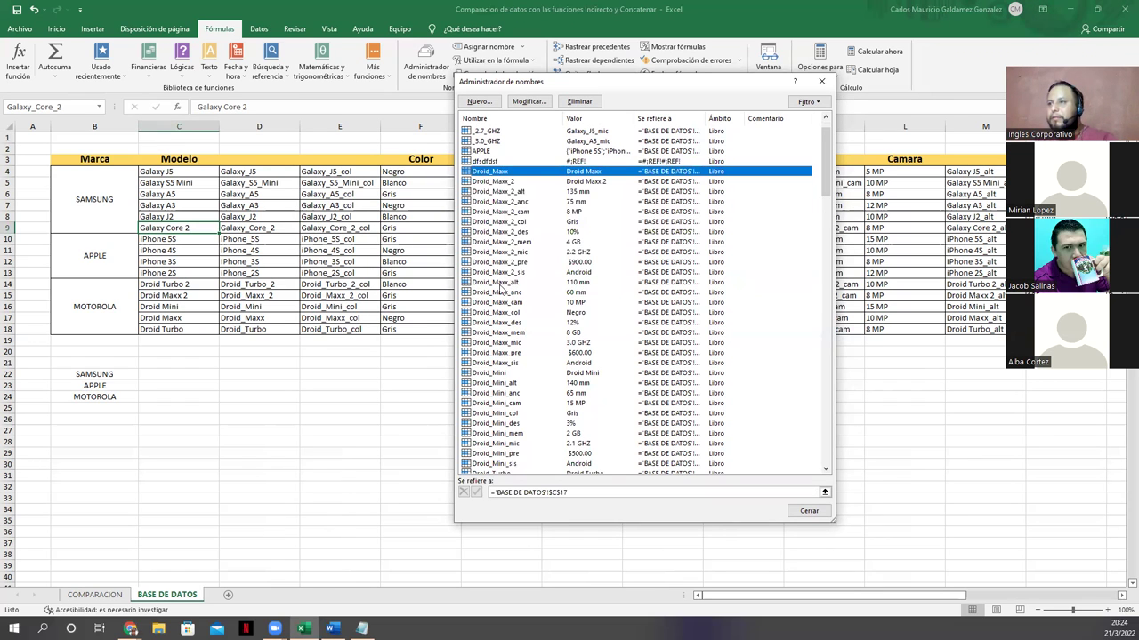
left_click(501, 282, "ctrl")
left_click(502, 365, "ctrl+shift")
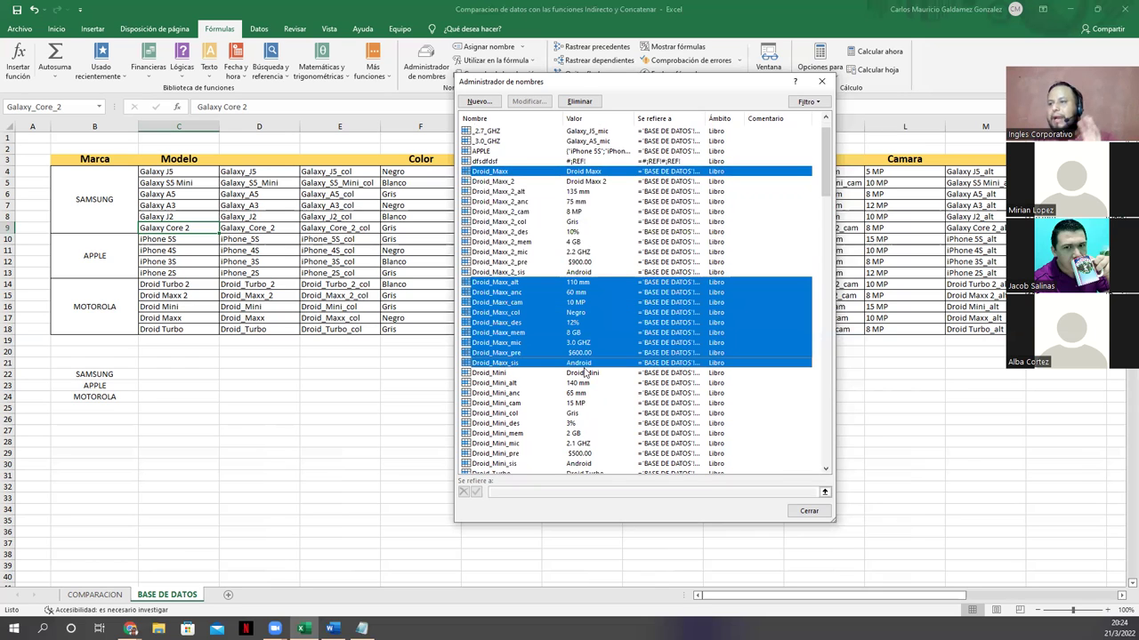
Highlight the group of defined names for the Droid Mini, from Droid_Mini to Droid_Mini_sis
left_click(494, 374)
scroll(518, 381, "down", 3)
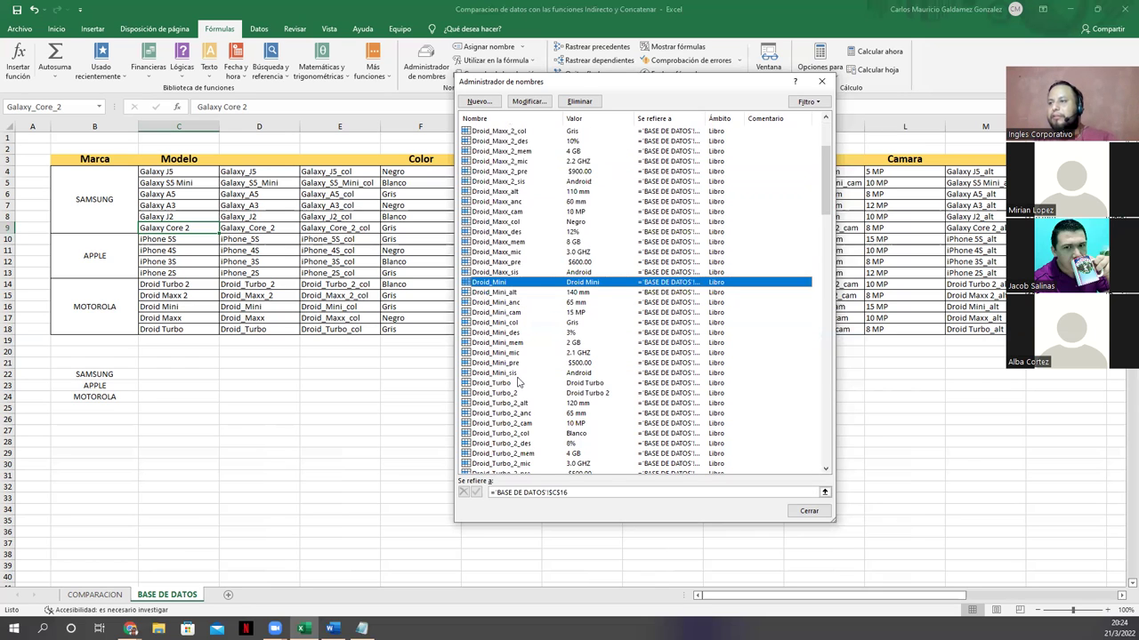
left_click(509, 375, "shift")
scroll(527, 342, "down", 3)
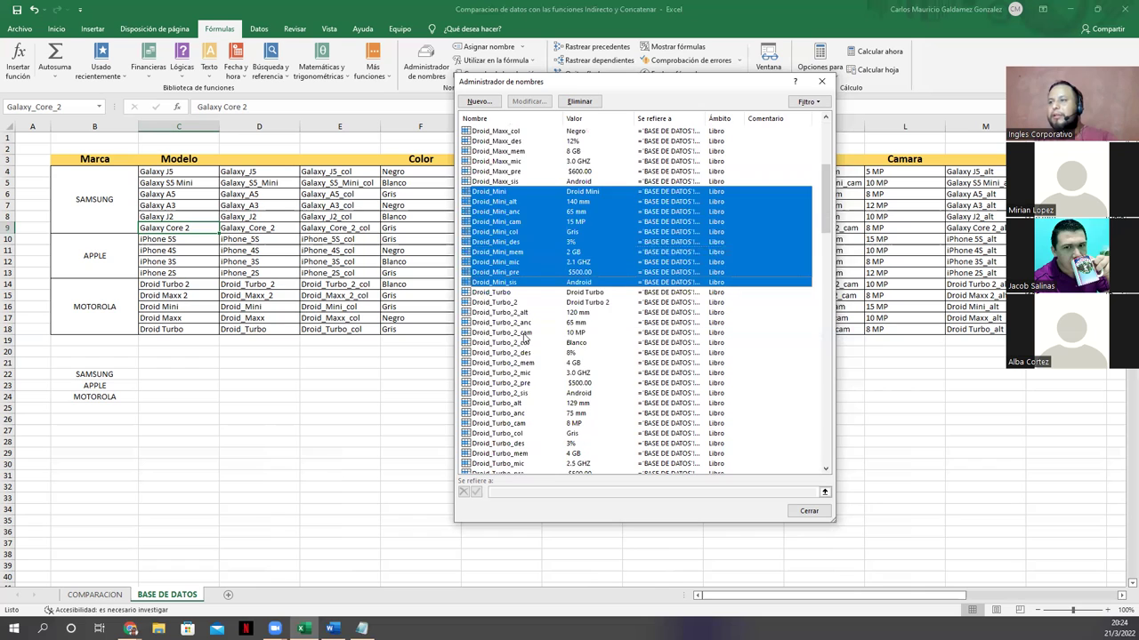
Highlight the Droid_Turbo names with their alt-to-sis entries, followed by the group from Droid_Turbo_2 to Droid_Turbo_2_sis
left_click(503, 292)
scroll(531, 327, "down", 3)
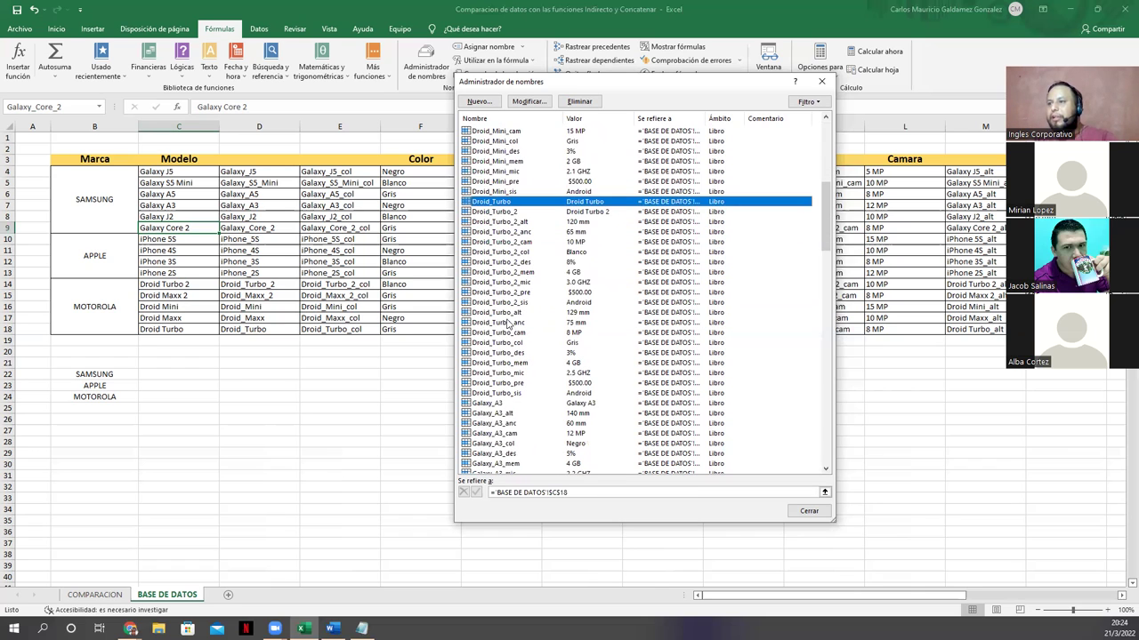
left_click(503, 314, "ctrl")
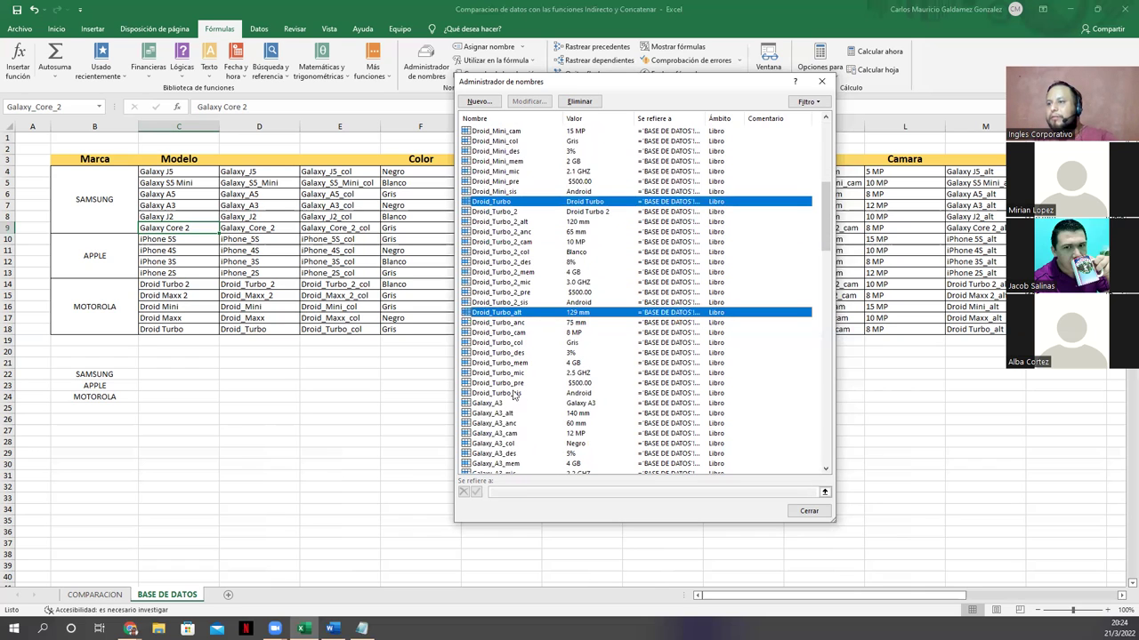
left_click(512, 394, "ctrl+shift")
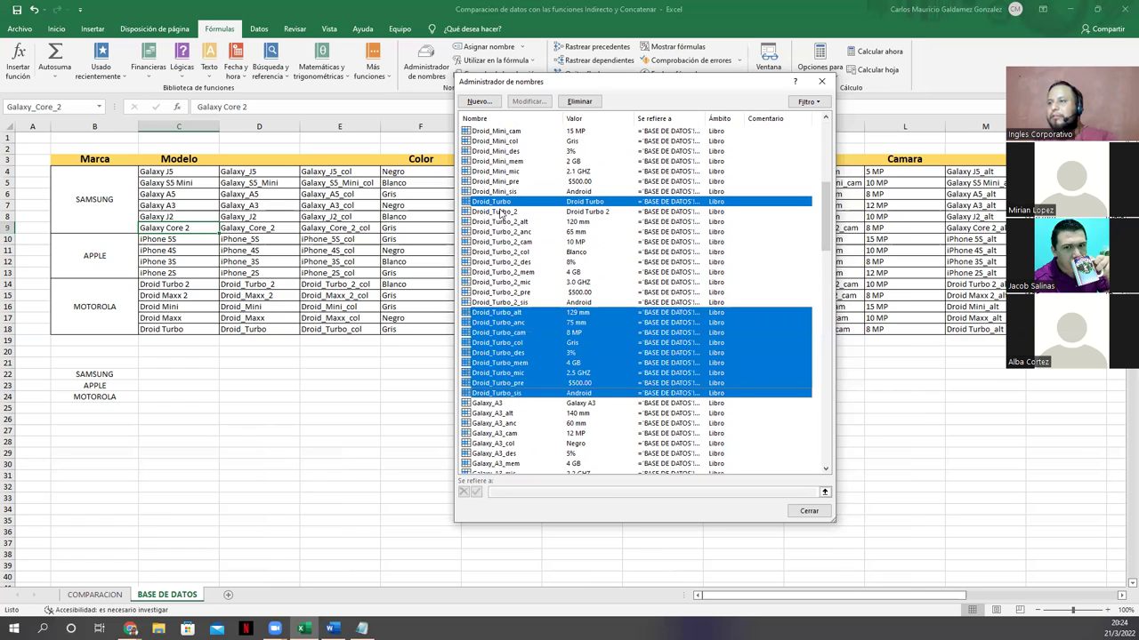
key("Down")
left_click(516, 305, "shift")
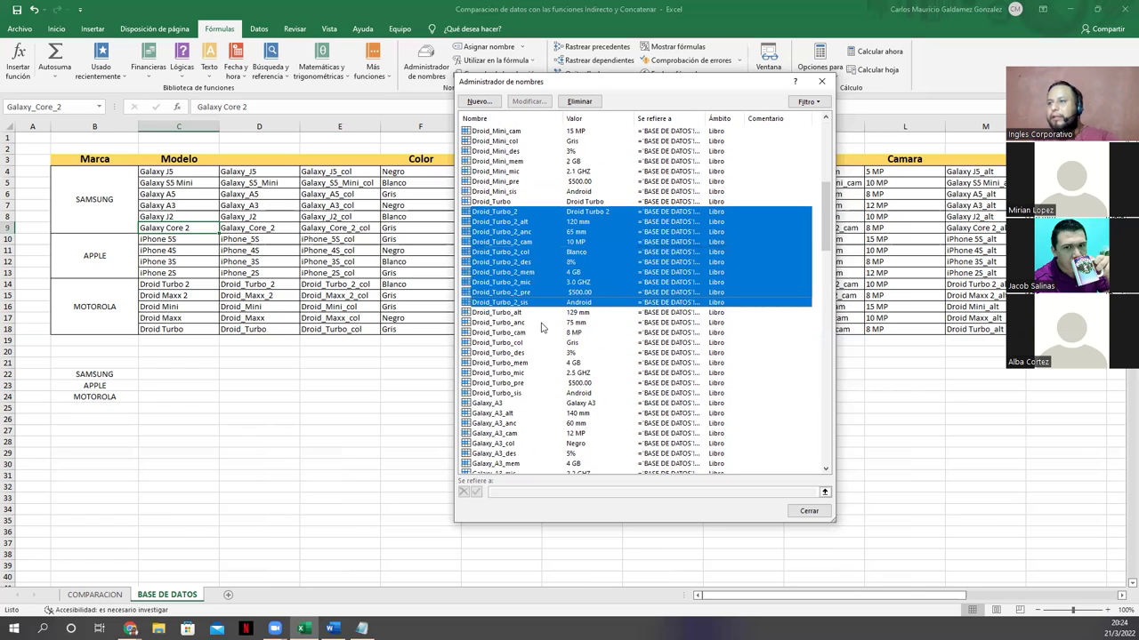
scroll(538, 327, "down", 5)
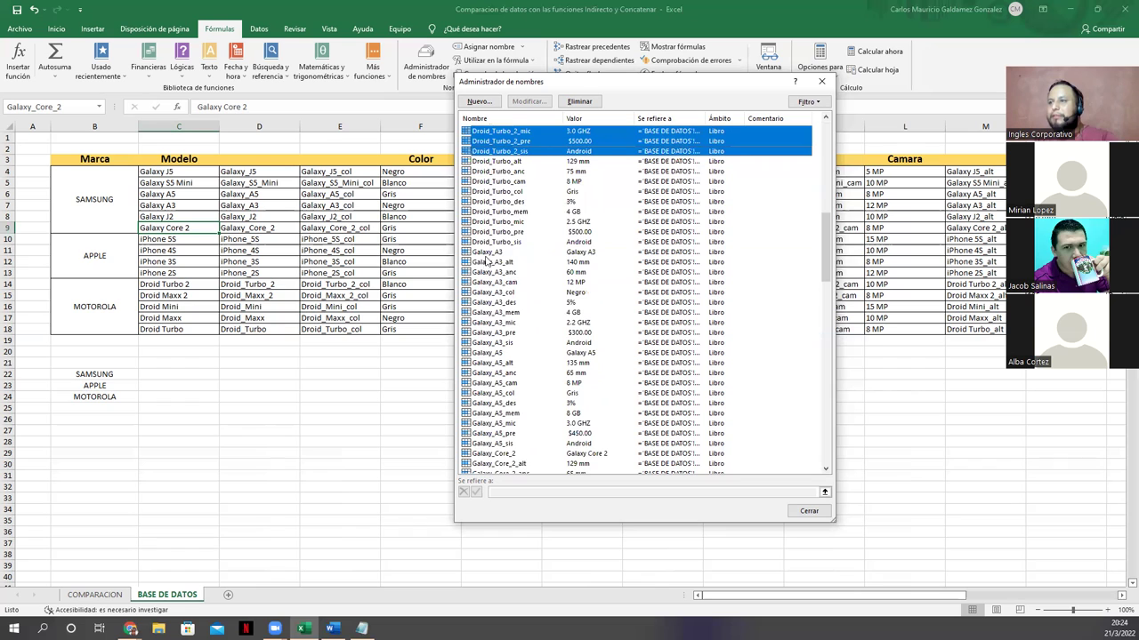
Highlight in turn the defined-name groups of the Galaxy_A3, Galaxy_A5 and Galaxy_Core_2 models, each through its _sis entry
left_click(486, 256)
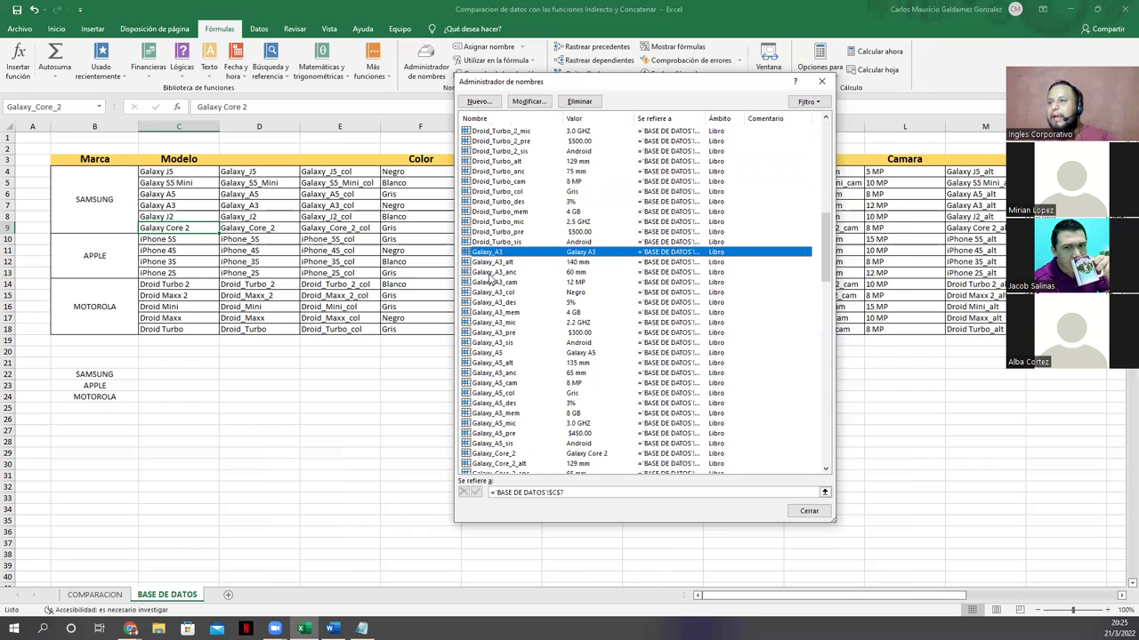
left_click(498, 343, "shift")
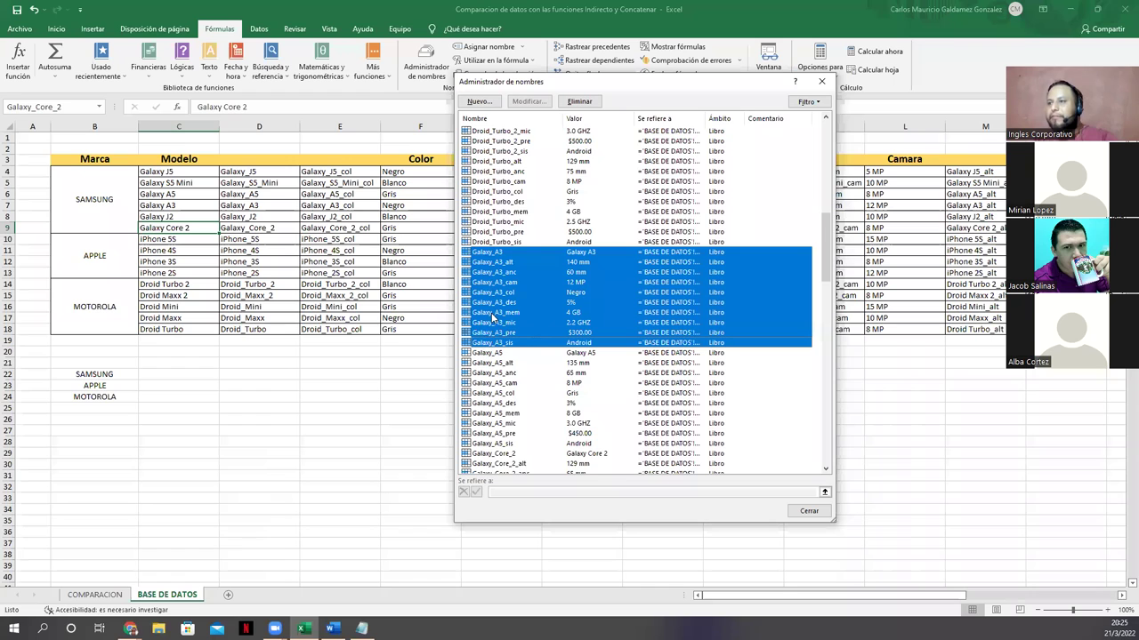
scroll(492, 267, "down", 7)
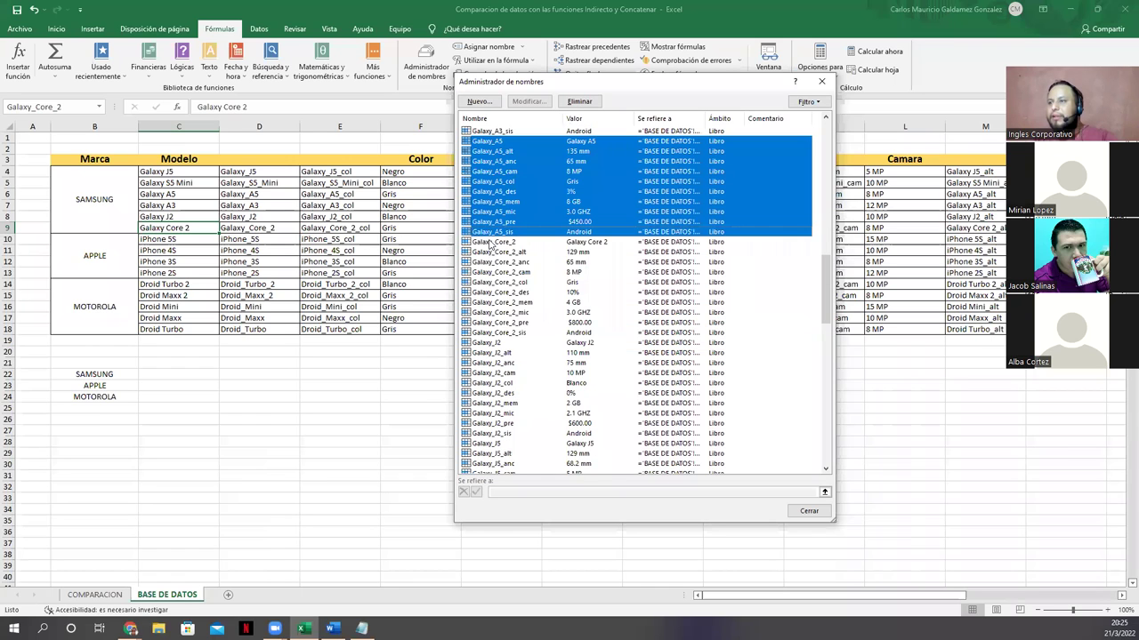
key("Down")
left_click(492, 333, "shift")
scroll(492, 188, "down", 5)
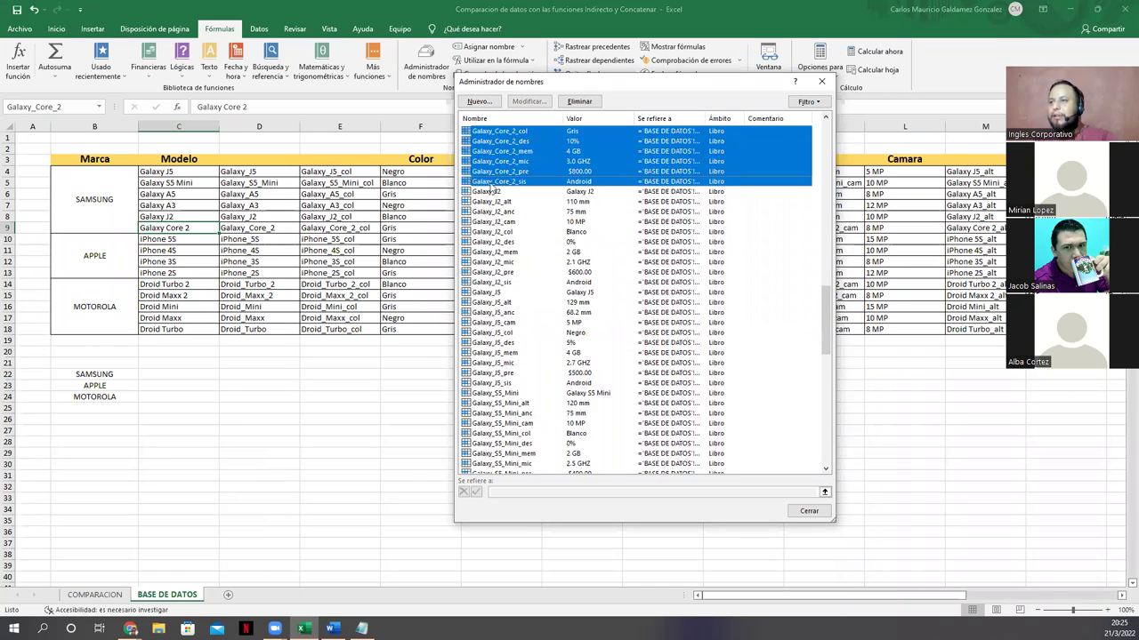
Review the defined names of the Galaxy_J2, Galaxy_J5 and Galaxy_S5_Mini models
key("Down")
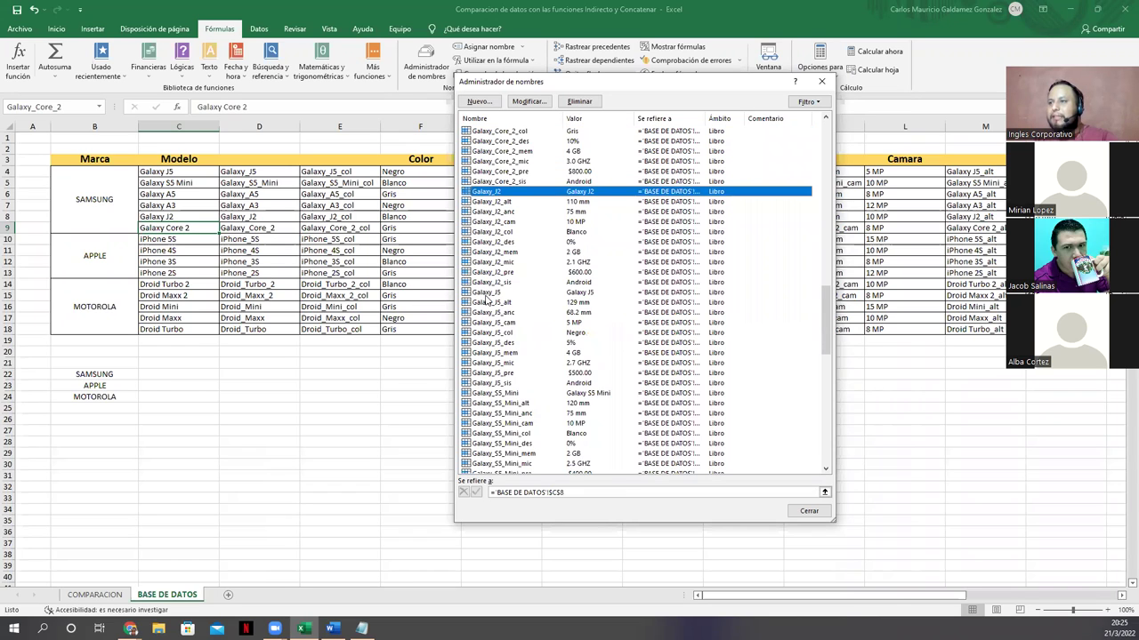
left_click(484, 295)
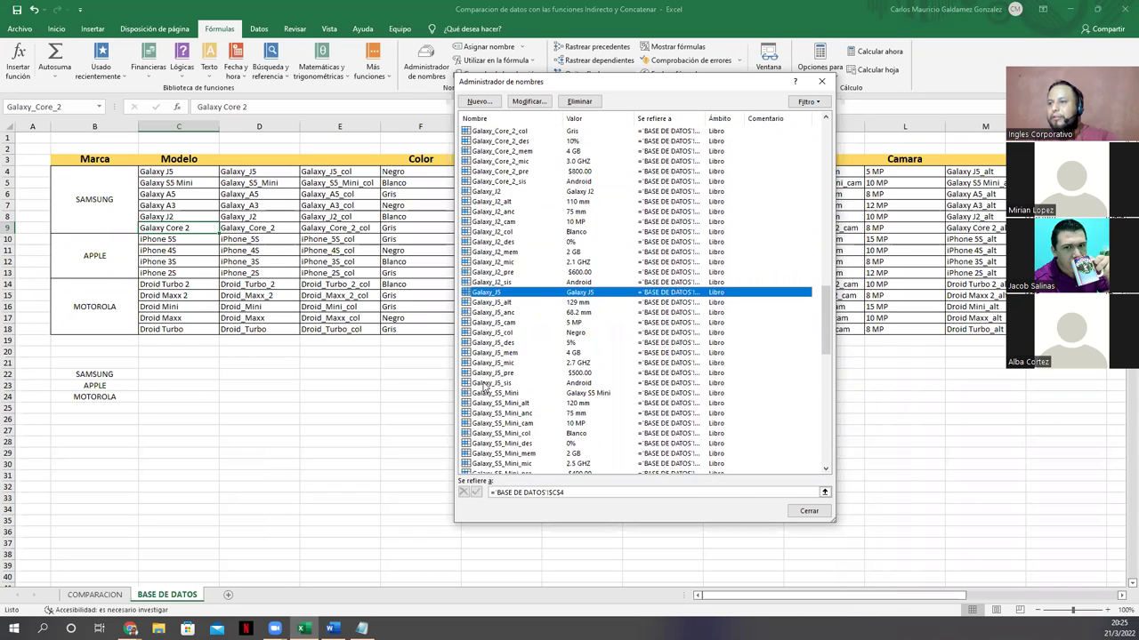
left_click(483, 384, "shift")
left_click(502, 393)
scroll(506, 374, "down", 3)
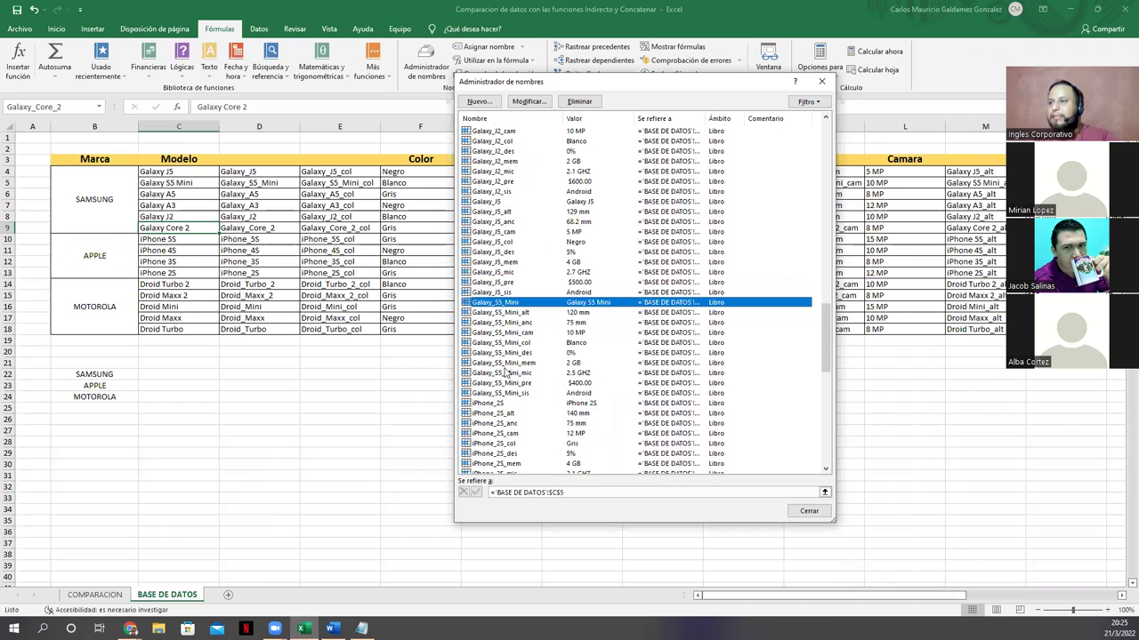
scroll(503, 354, "down", 3)
left_click(502, 313, "shift")
Highlight the group of defined names for the iPhone 2S, from iPhone_2S to iPhone_2S_sis
left_click(502, 313)
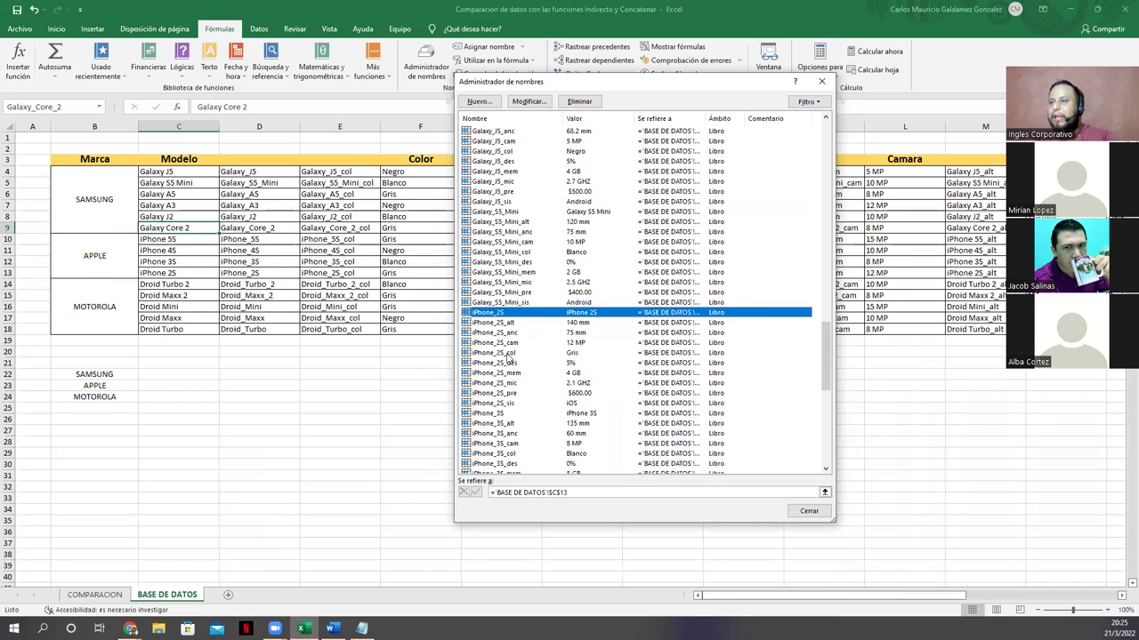
key("shift+Down")
key("shift+Down")
key("shift+Down")
key("shift+Down")
key("shift+Down")
key("shift+Down")
key("shift+Down")
key("shift+Down")
key("shift+Down")
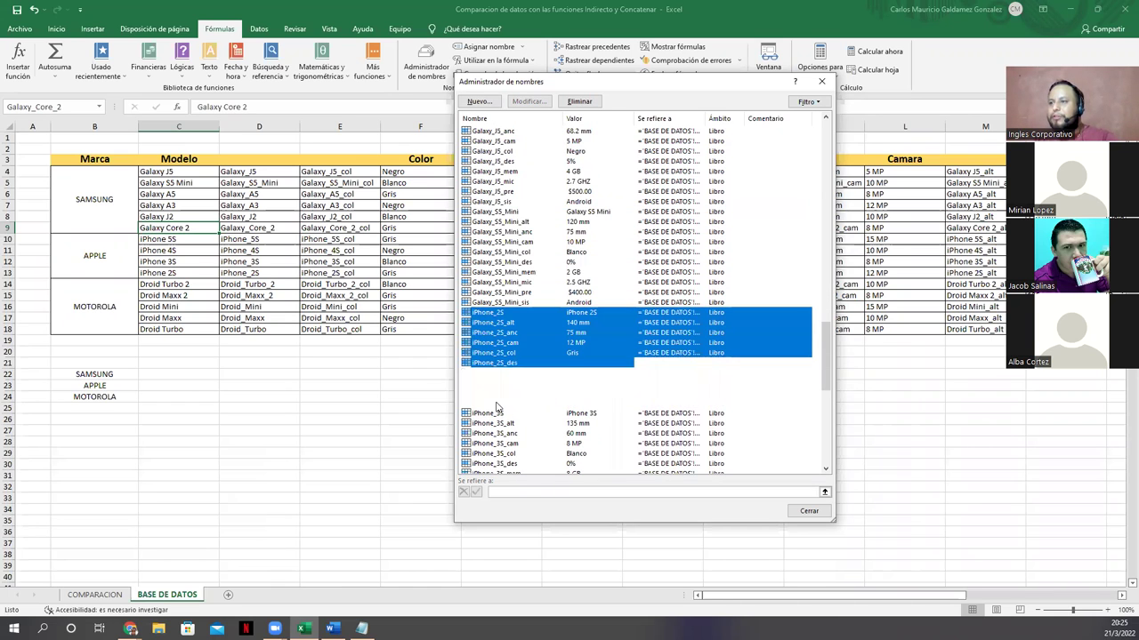
Review the defined-name groups of the iPhone_3S, iPhone_4S and iPhone_5S models one after another
scroll(498, 391, "down", 4)
left_click(488, 293)
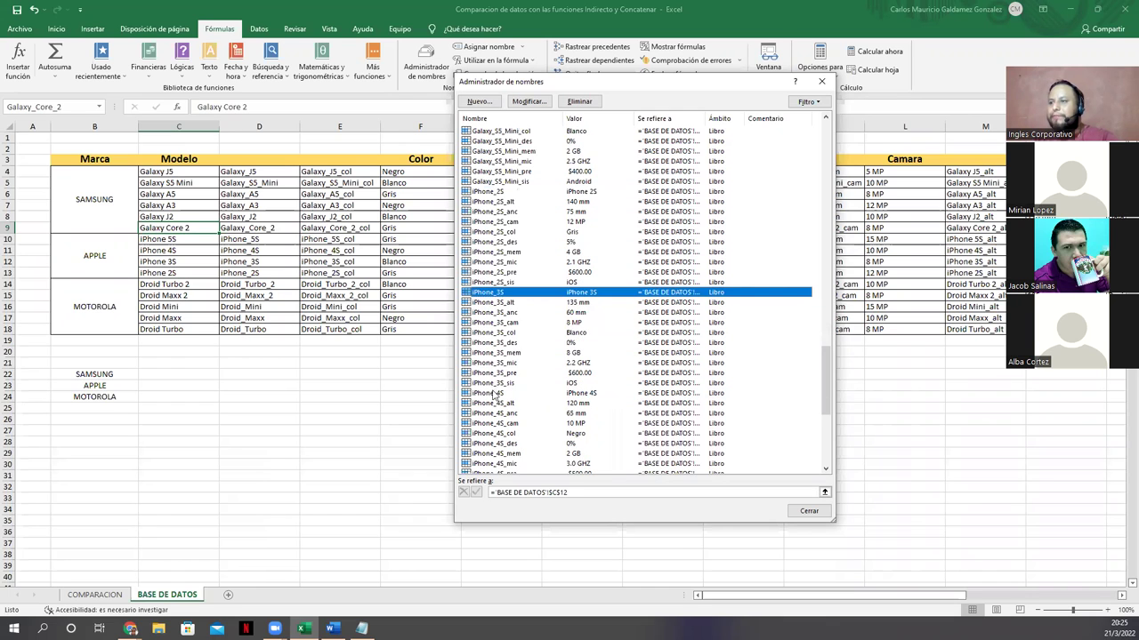
left_click(490, 393, "shift")
left_click(490, 393)
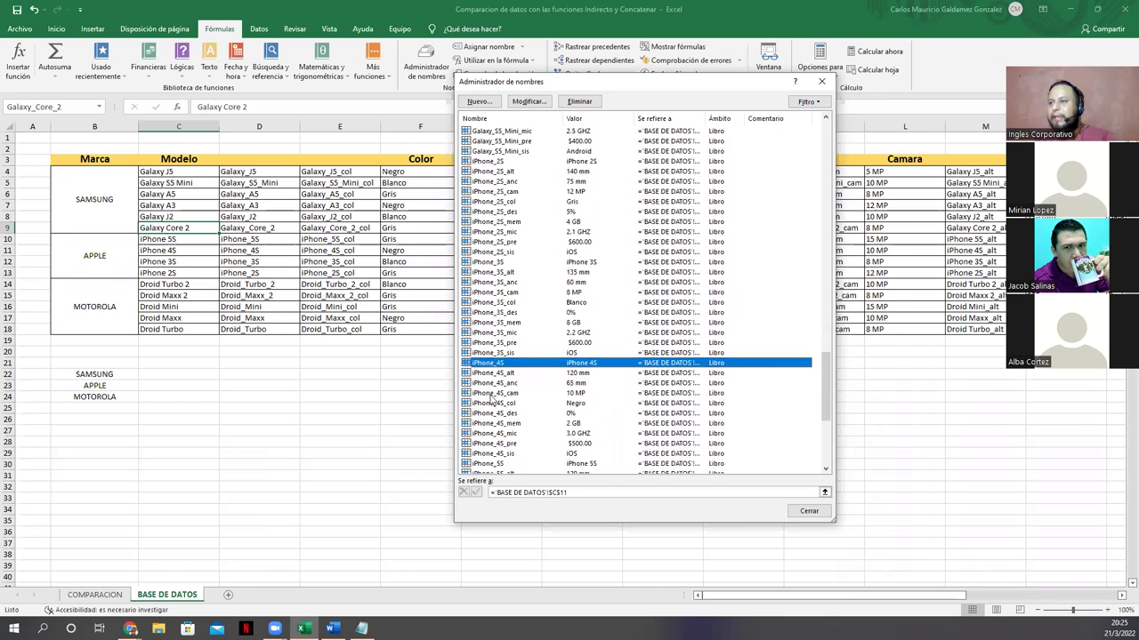
scroll(491, 358, "down", 5)
left_click(489, 314, "shift")
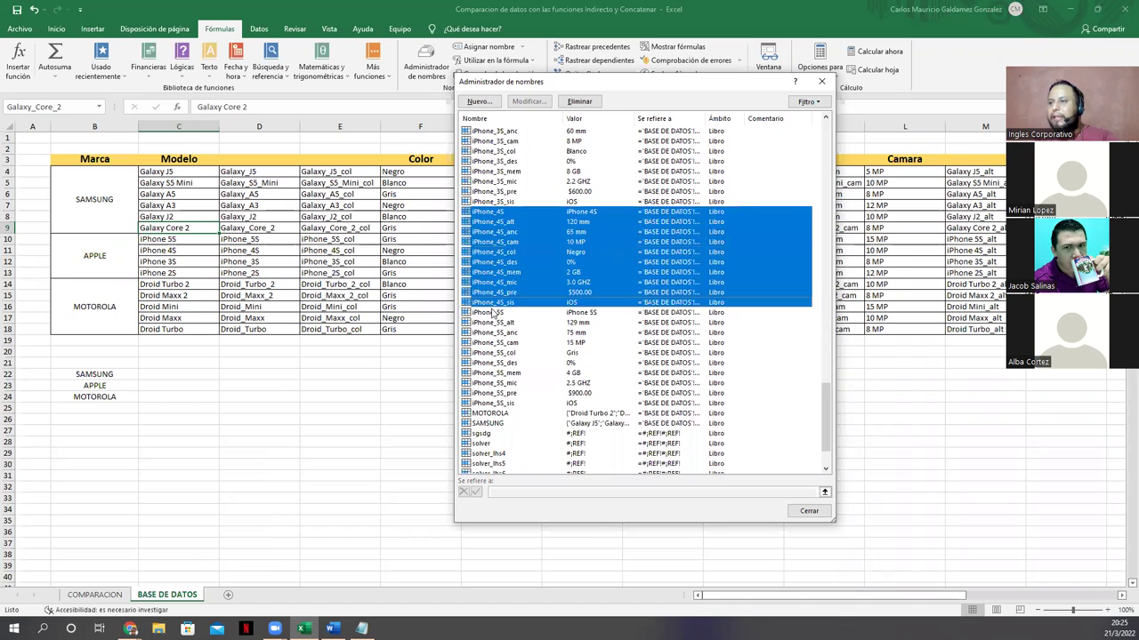
left_click(490, 313)
left_click(495, 405, "shift")
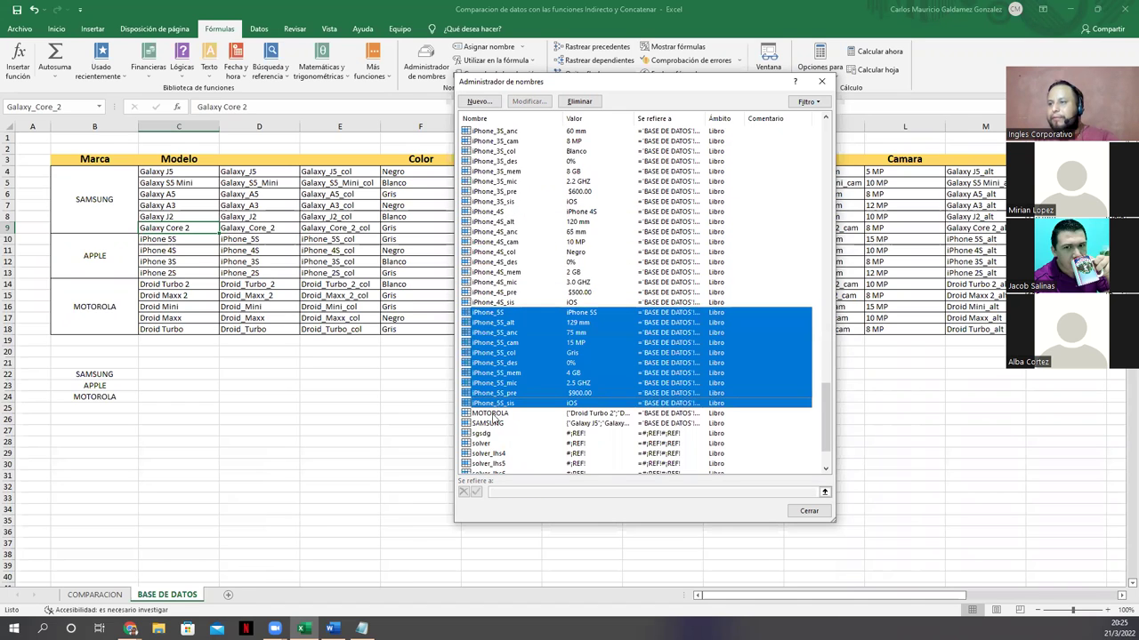
Check which cell ranges the brand names MOTOROLA and SAMSUNG refer to at the end of the name list
scroll(500, 456, "down", 1)
scroll(501, 457, "down", 1)
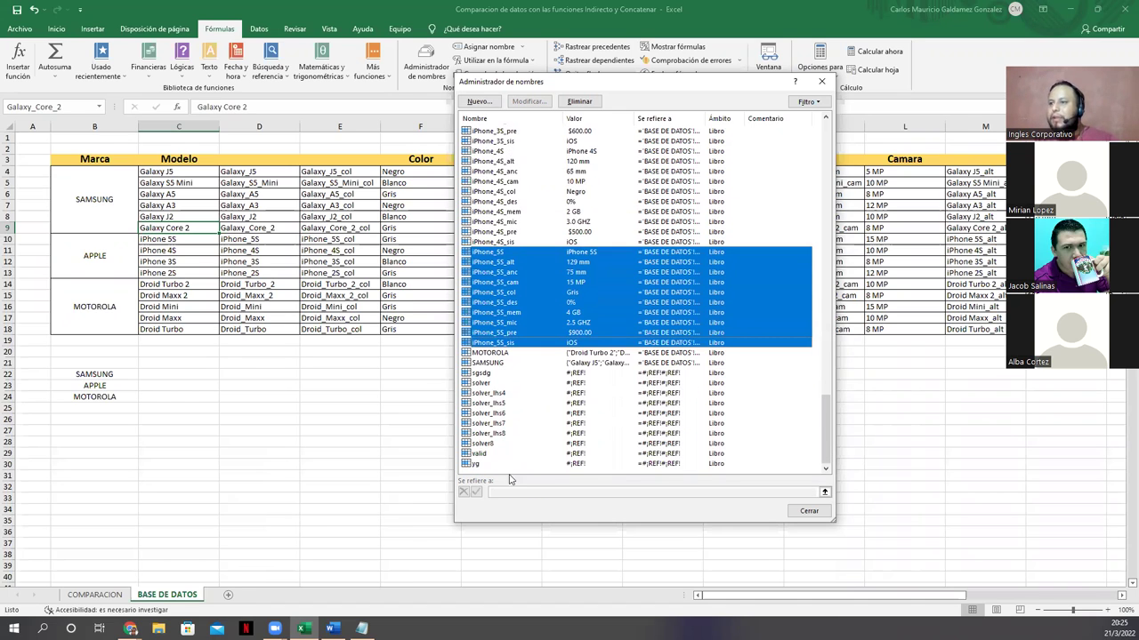
left_click(494, 355)
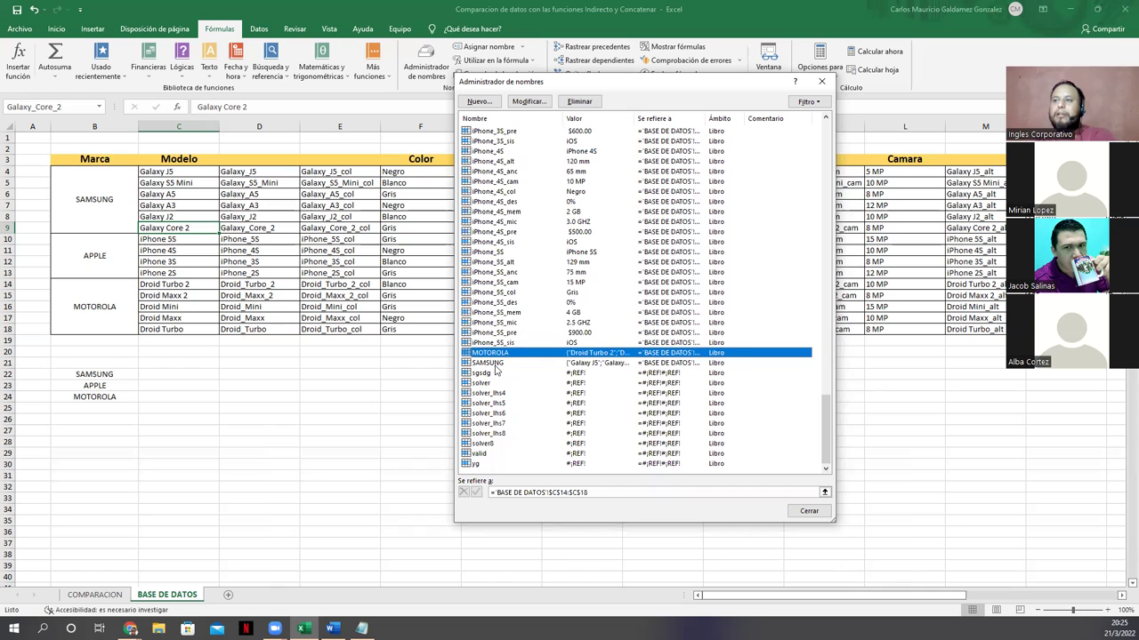
left_click(495, 365)
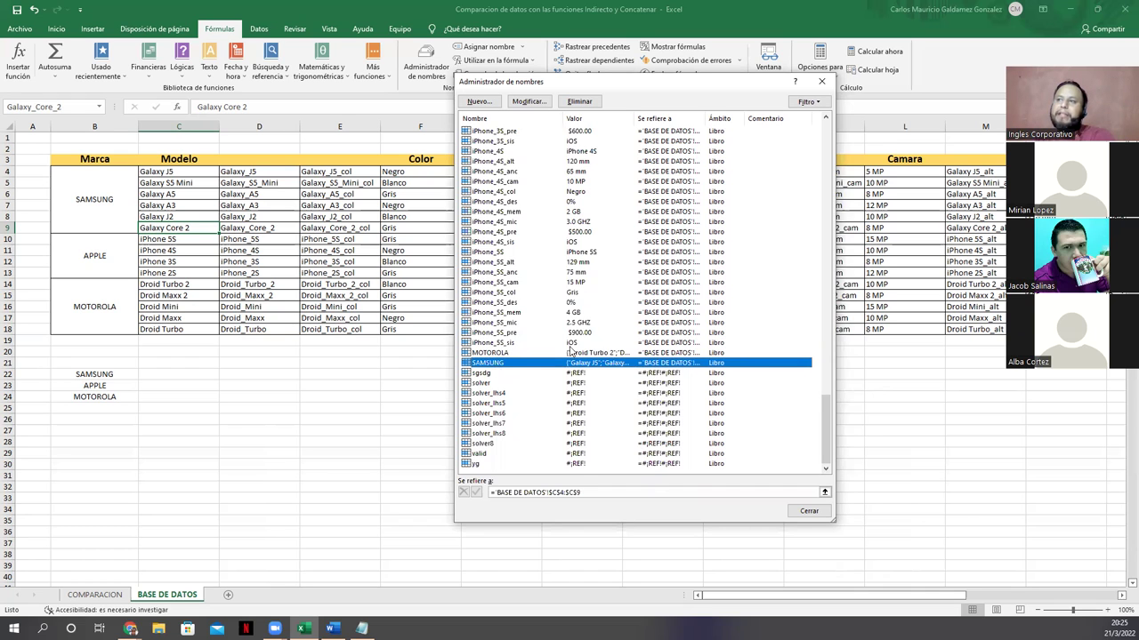
Return to the start of the name list, check the references of _3.0_GHZ and Droid_Maxx_2_col, and close the Name Manager
scroll(573, 308, "up", 13)
scroll(573, 308, "up", 20)
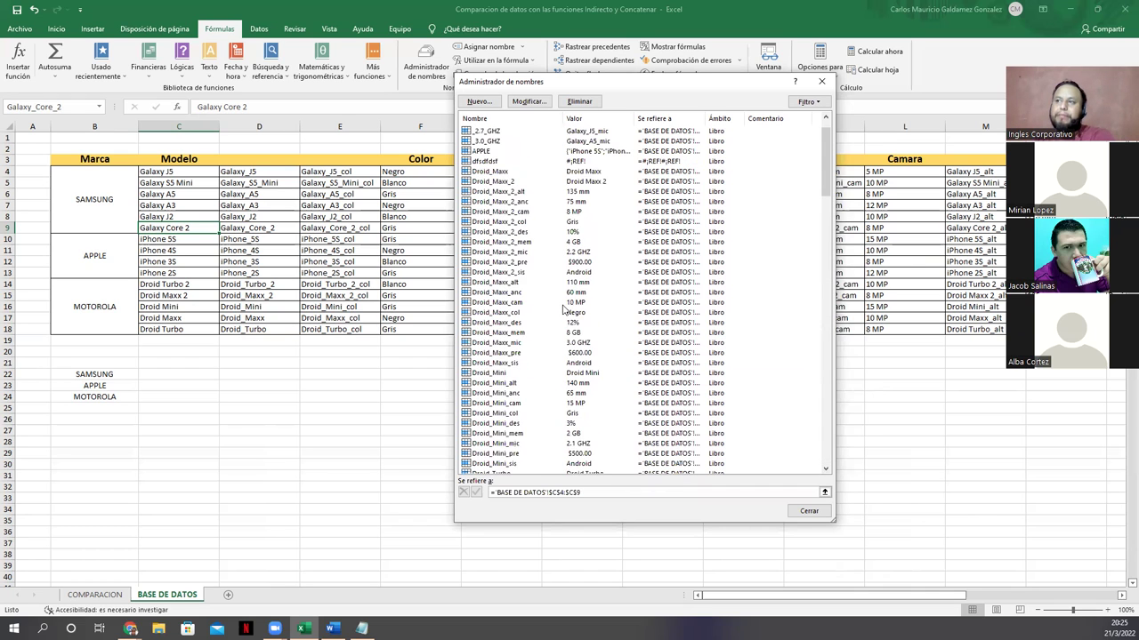
left_click(483, 181)
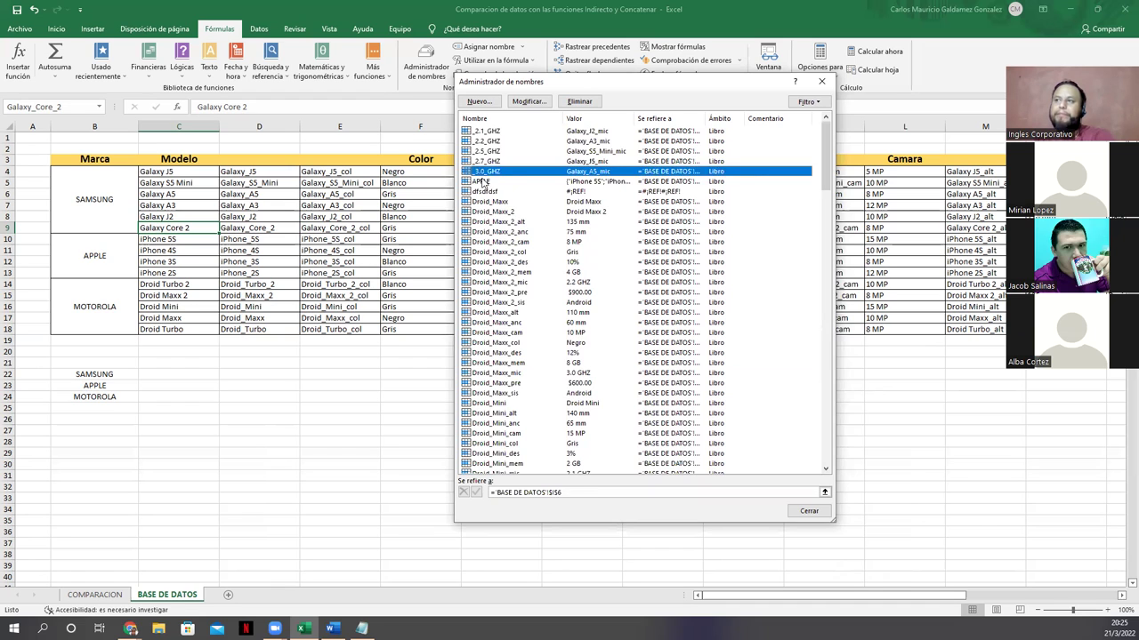
left_click(492, 251)
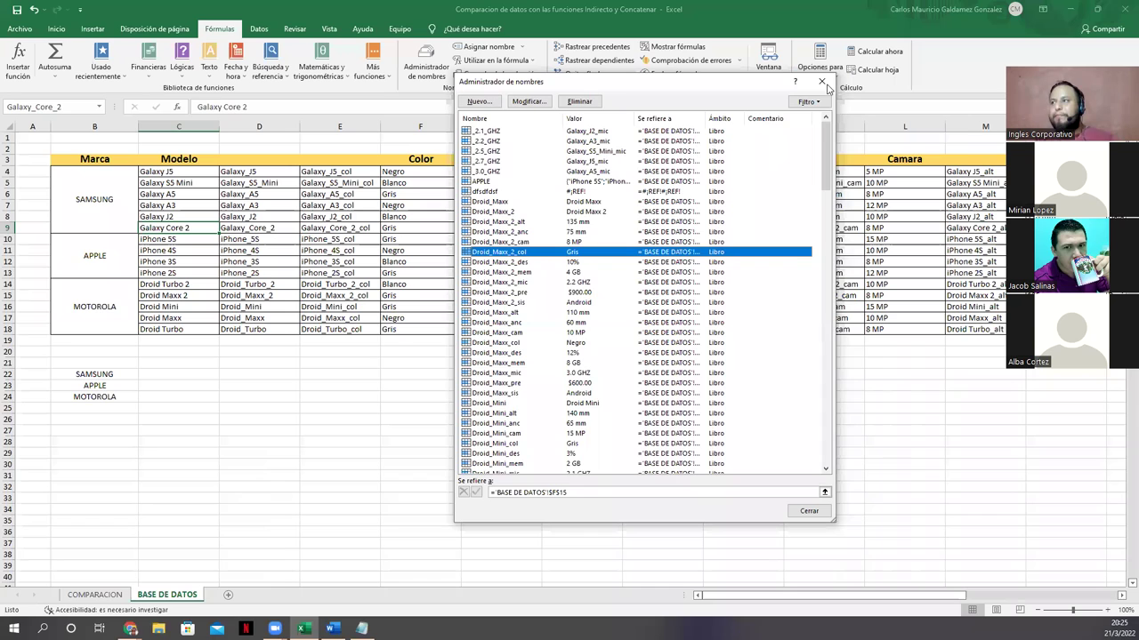
key("Escape")
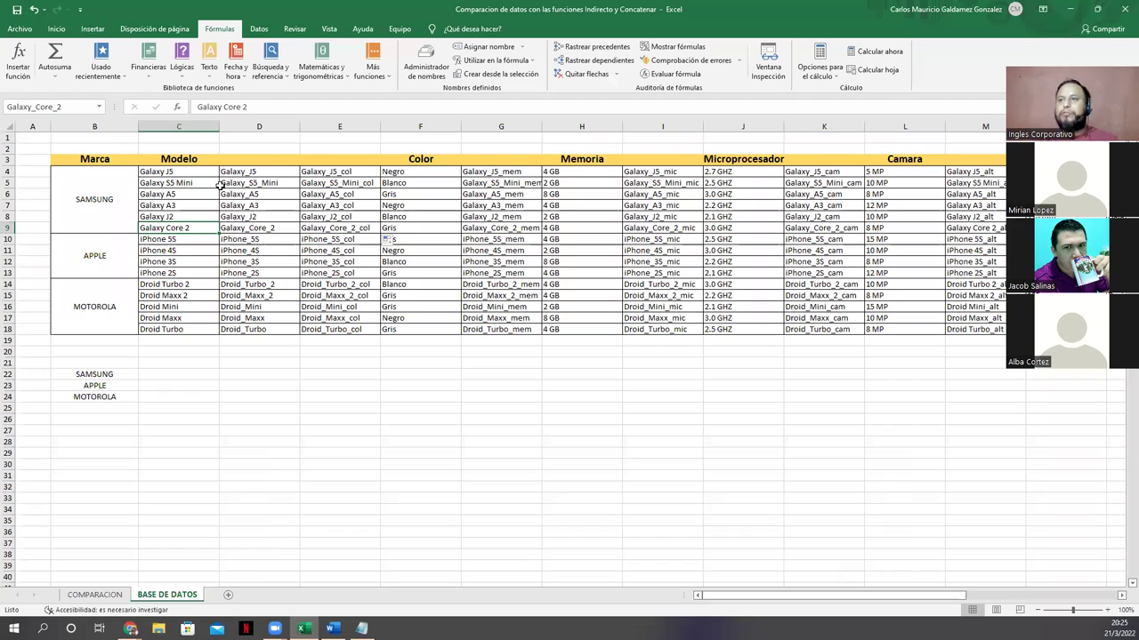
Inspect the SUSTITUIR formula in D4 and the range name assigned to the Samsung models in C4:C9
key("Right")
key("Up")
key("Up")
key("Up")
key("Up")
key("Up")
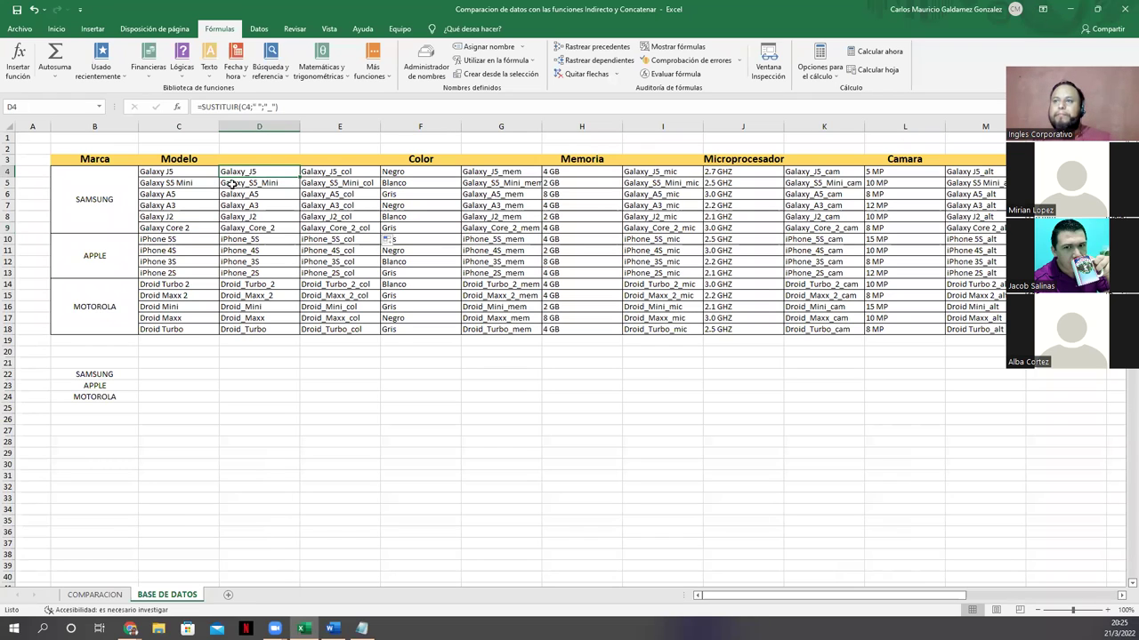
left_click_drag(187, 171, 201, 229)
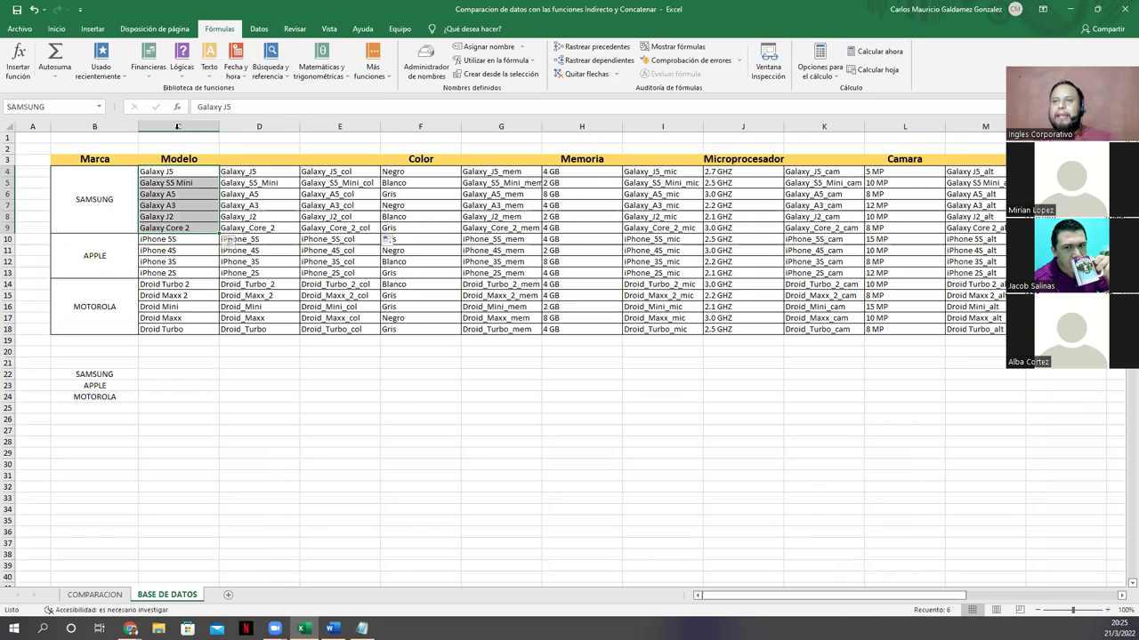
left_click(84, 107)
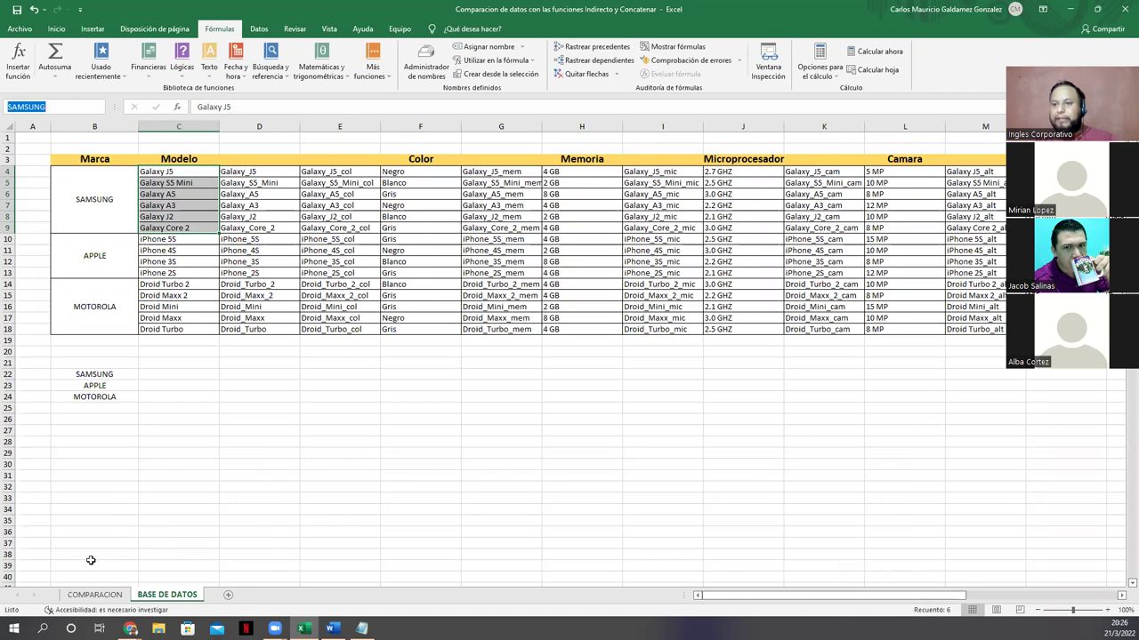
On the COMPARACION sheet, check the brand list in C3 and clear that cell's data validation completely
left_click(94, 594)
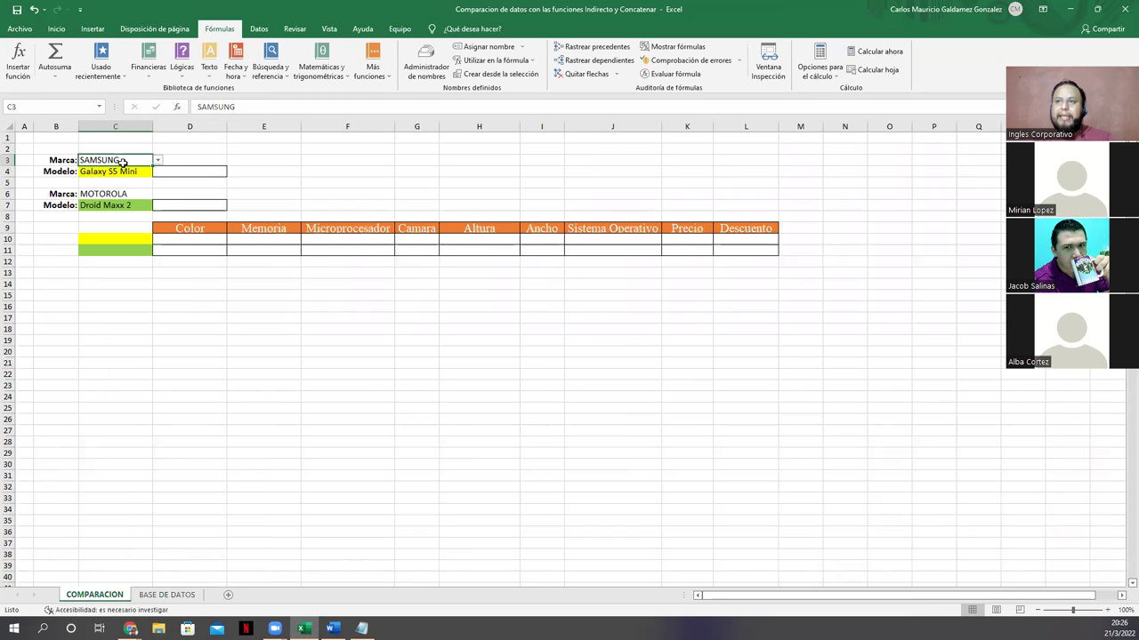
left_click(158, 160)
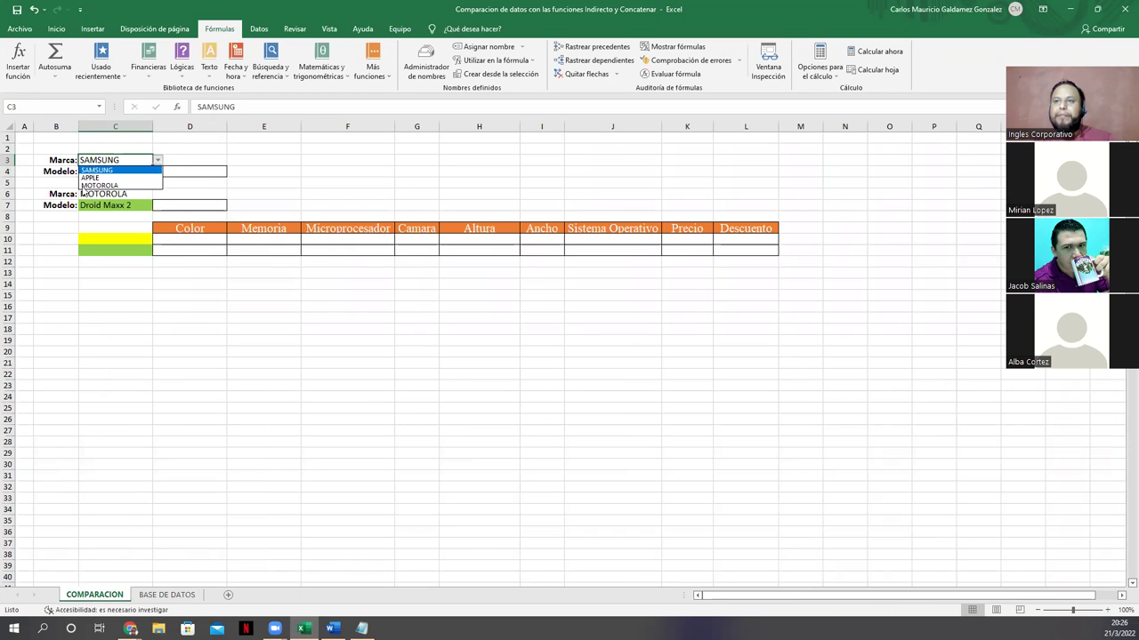
left_click(104, 168)
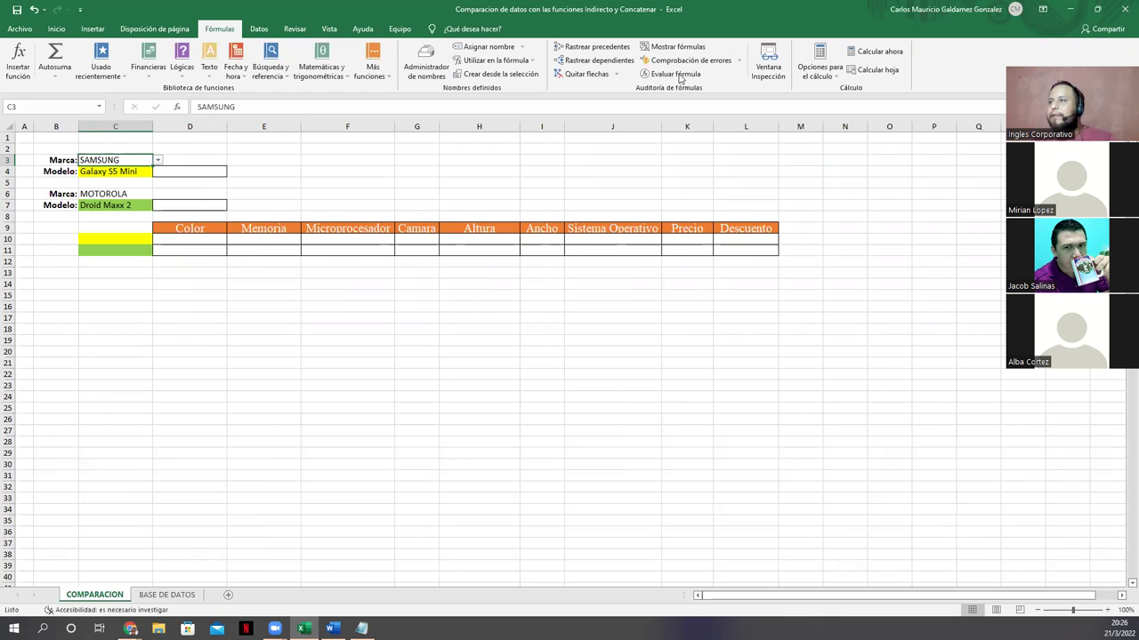
left_click(259, 28)
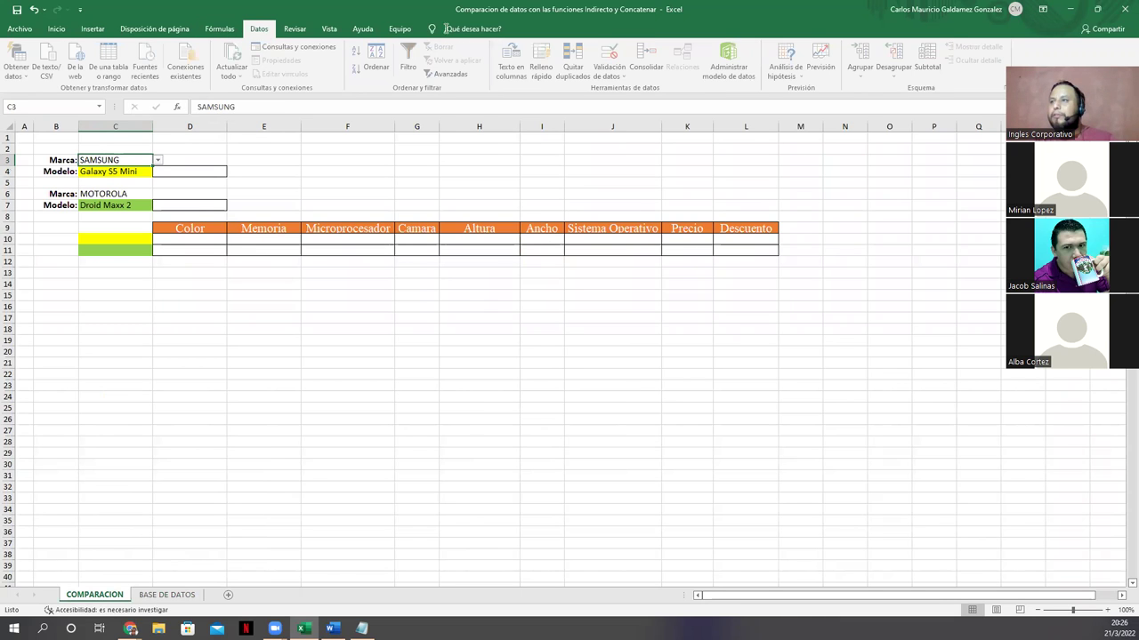
left_click(610, 74)
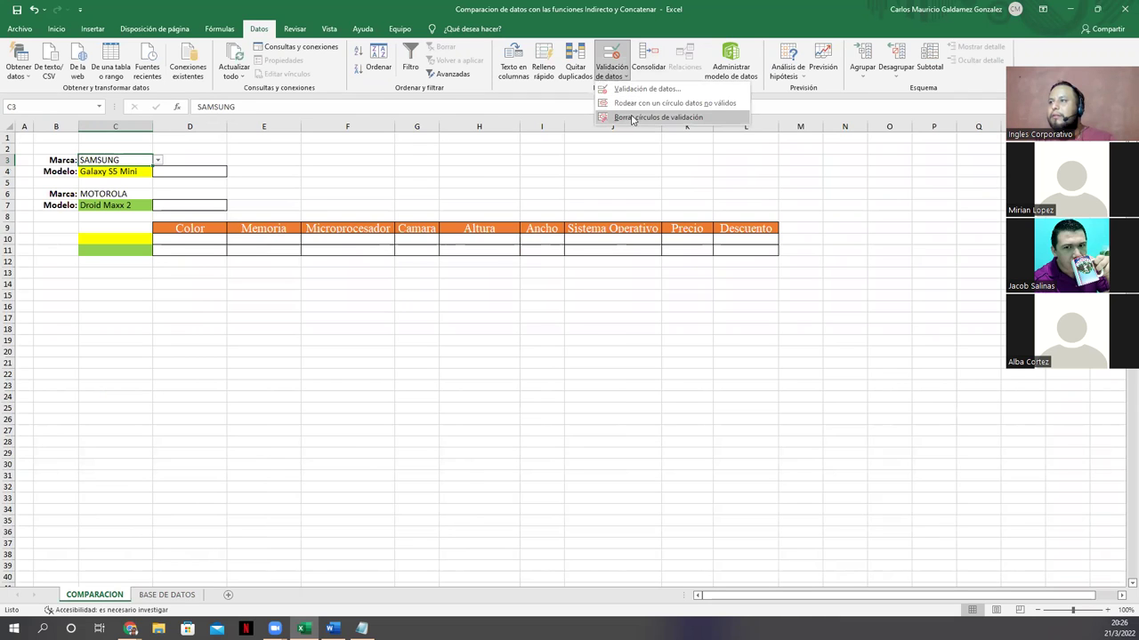
left_click(643, 89)
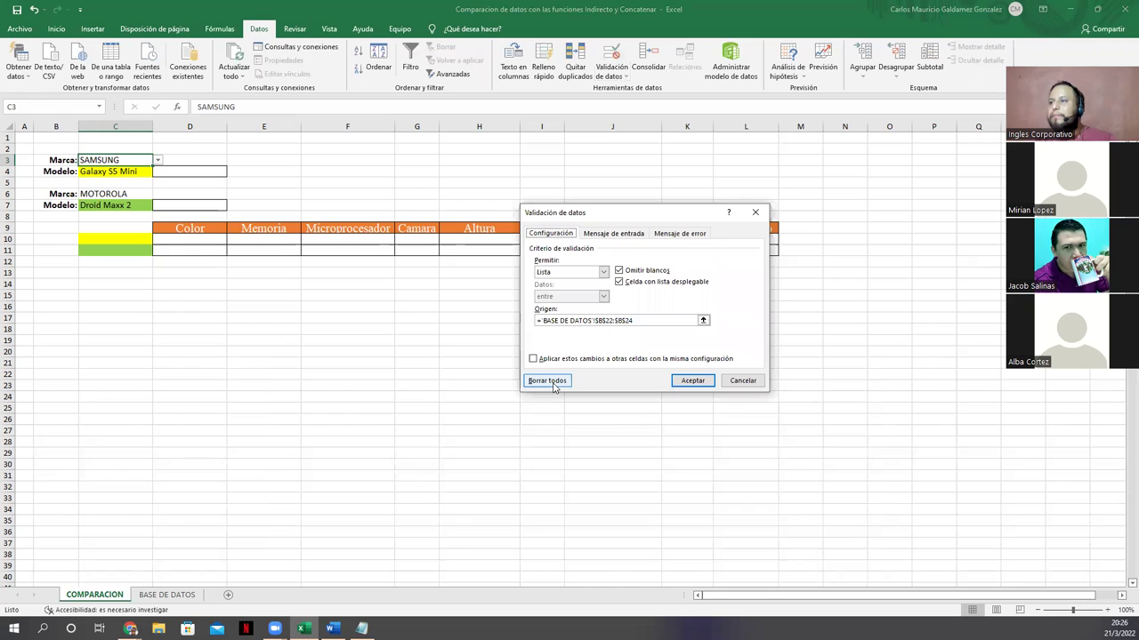
left_click(547, 380)
left_click(693, 381)
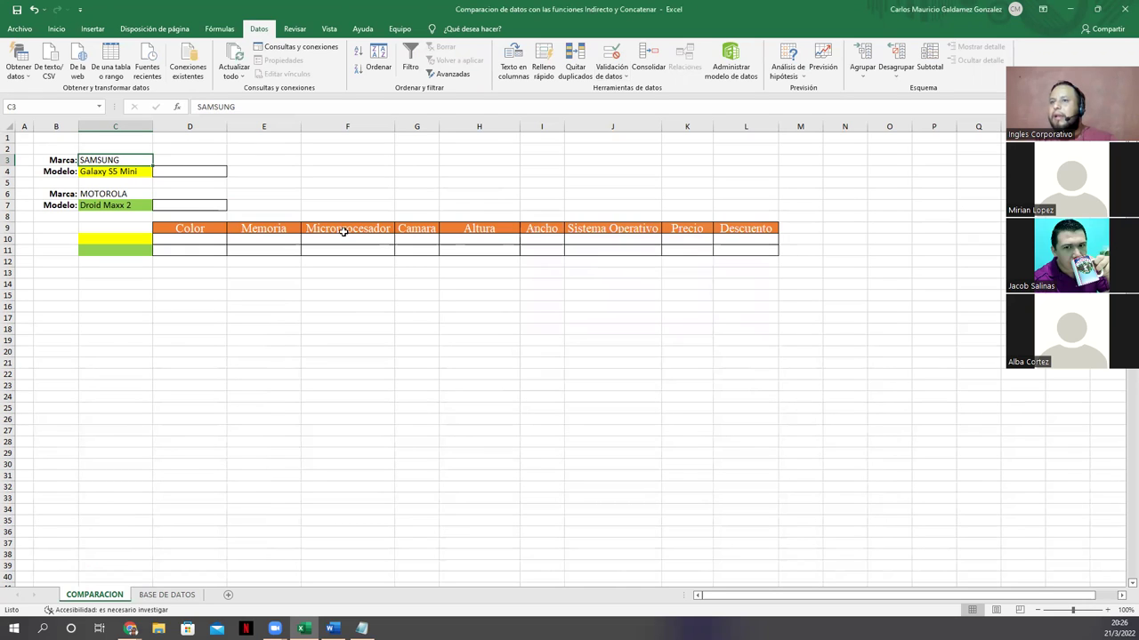
Confirm the list validation of C6 with its changes applied to all other cells that share the same settings
left_click(112, 174)
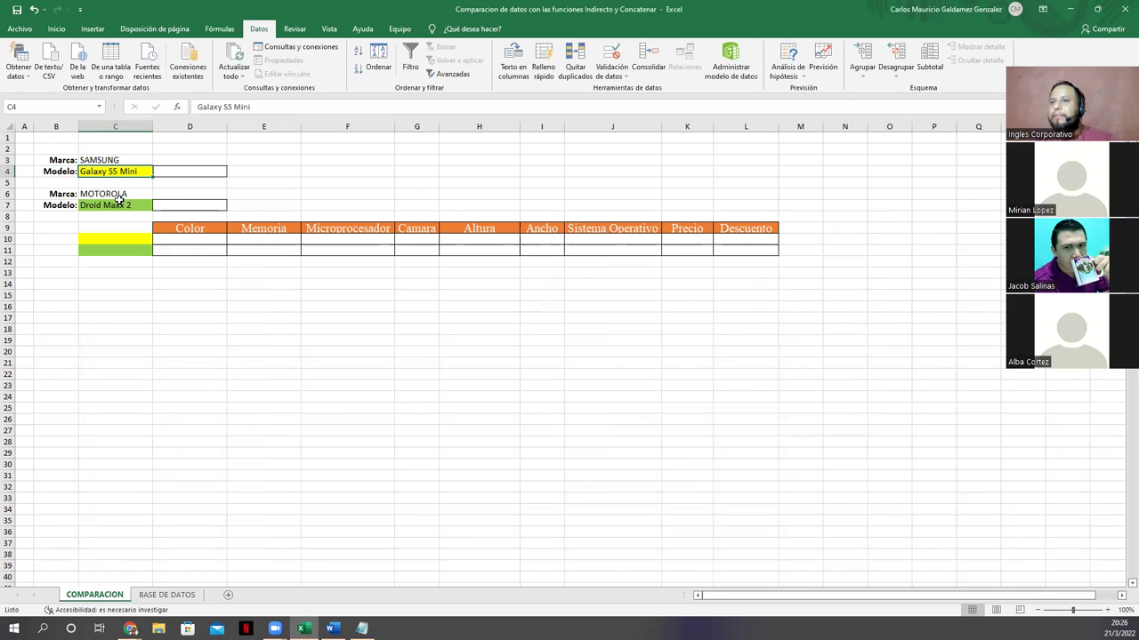
left_click(122, 204)
left_click(141, 193)
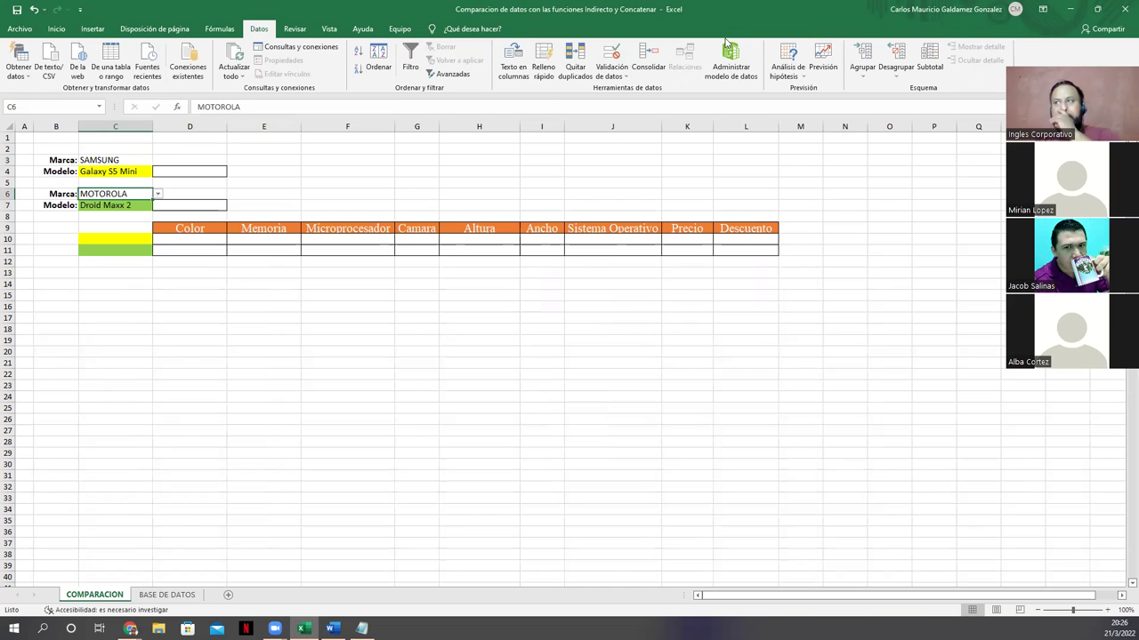
left_click(614, 55)
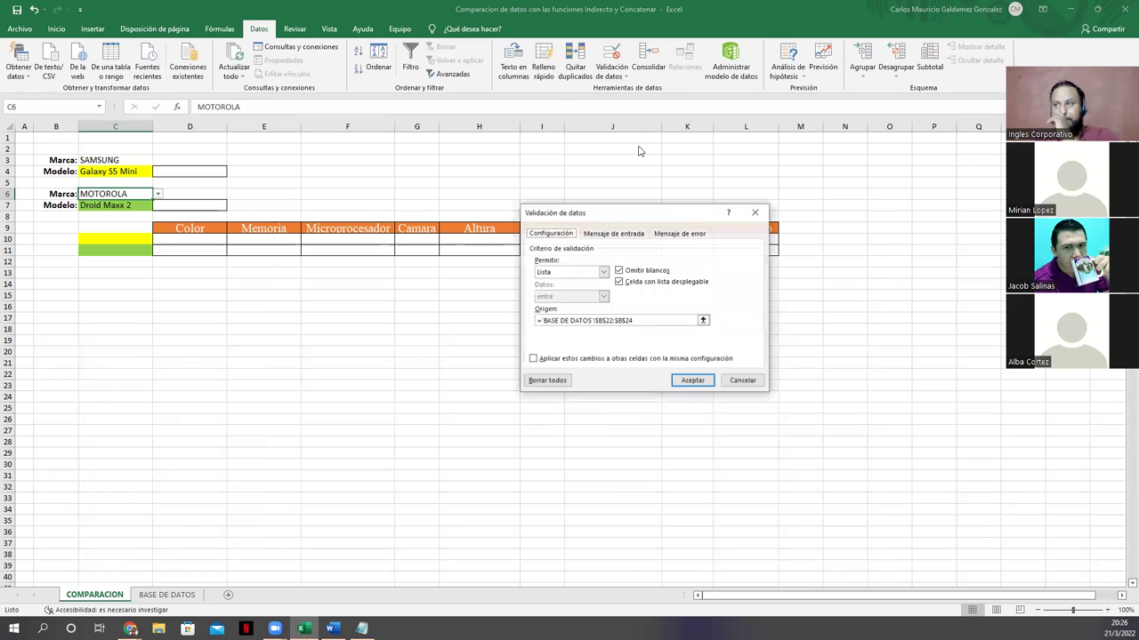
left_click(622, 359)
left_click(694, 379)
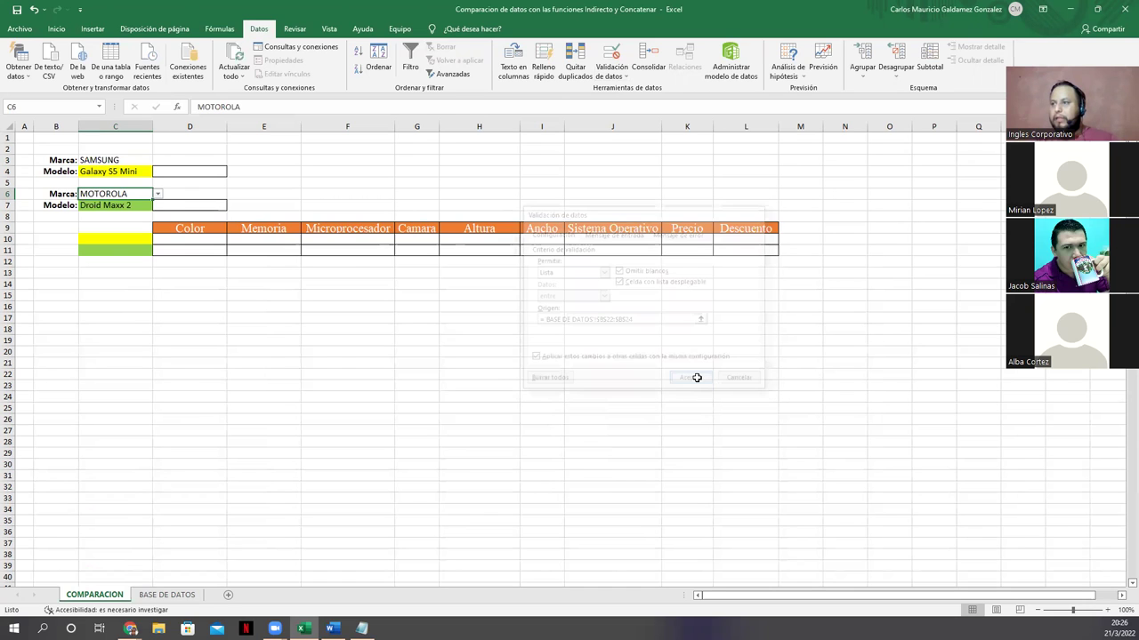
Clear the brand and model values in C3:C7
left_click(164, 169)
left_click_drag(111, 160, 106, 205)
key("Delete")
left_click(110, 170)
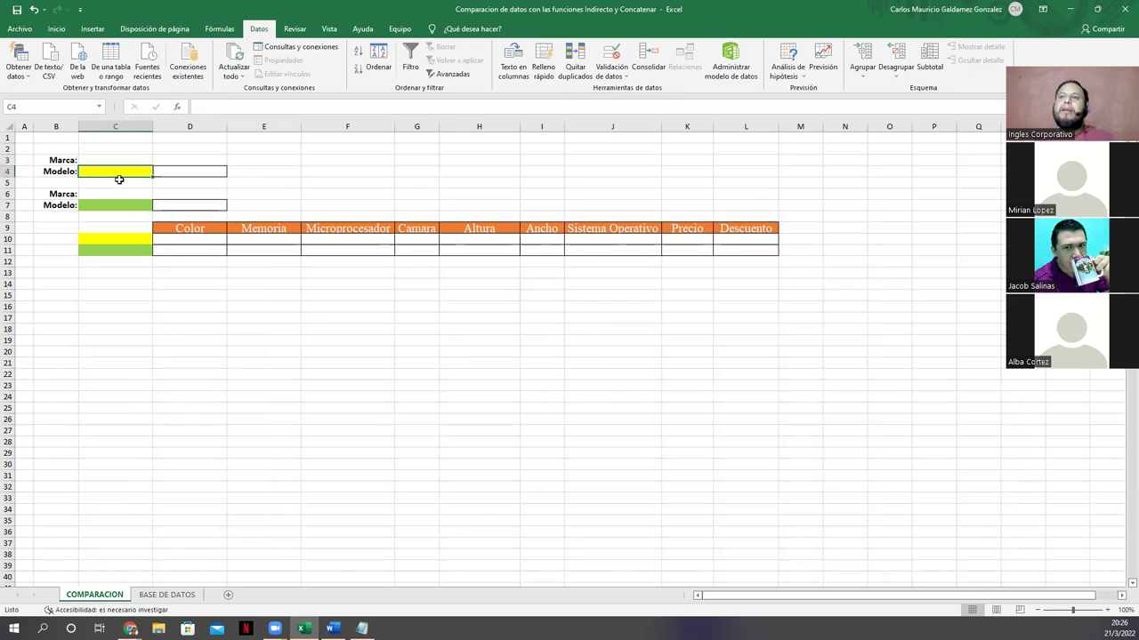
left_click(107, 158)
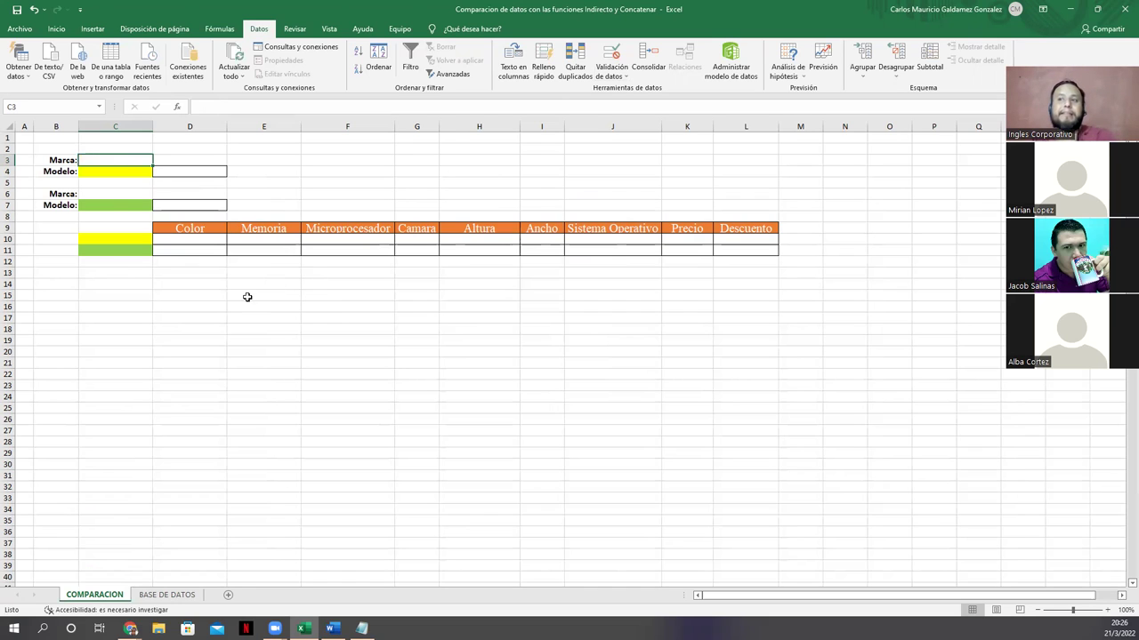
Move the comparison table to D16:M18 and the second, green Marca/Modelo block to I8:K9
left_click_drag(104, 225, 802, 333)
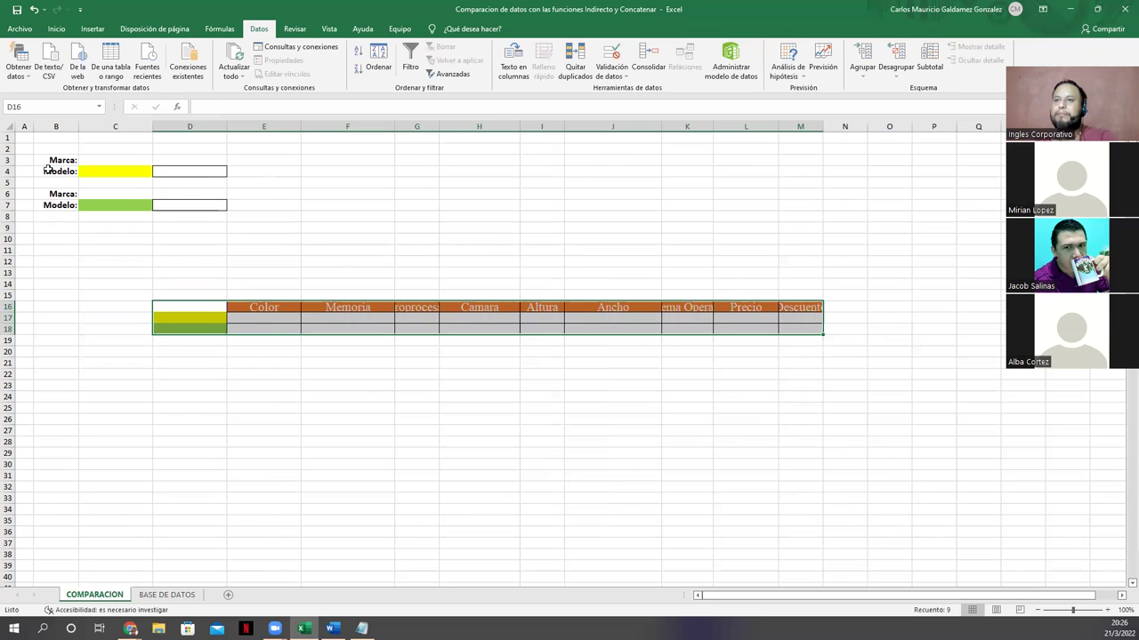
left_click_drag(55, 194, 484, 208)
left_click_drag(54, 195, 673, 229)
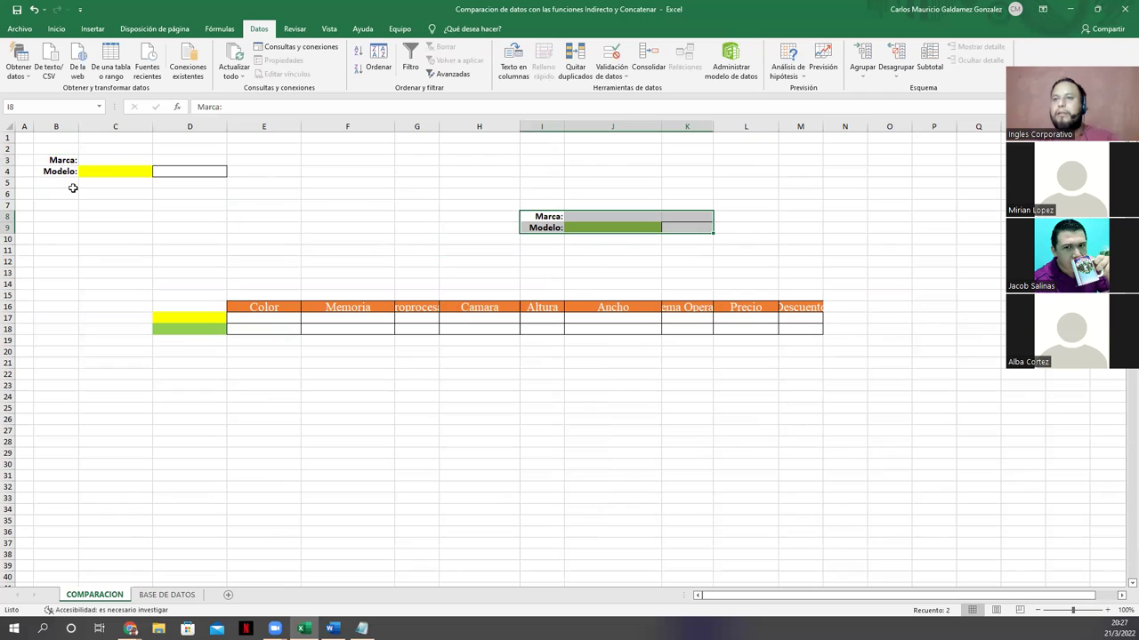
Move the first, yellow Marca/Modelo block from B3:D4 to E8:G9
left_click_drag(55, 160, 160, 170)
key("ctrl+c")
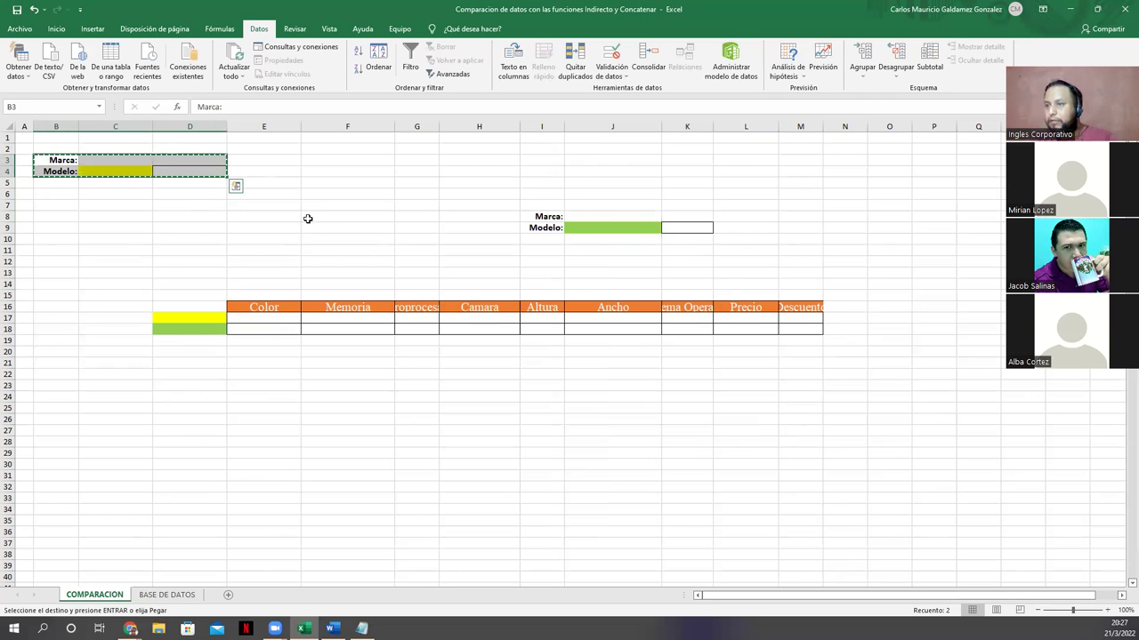
left_click(279, 218)
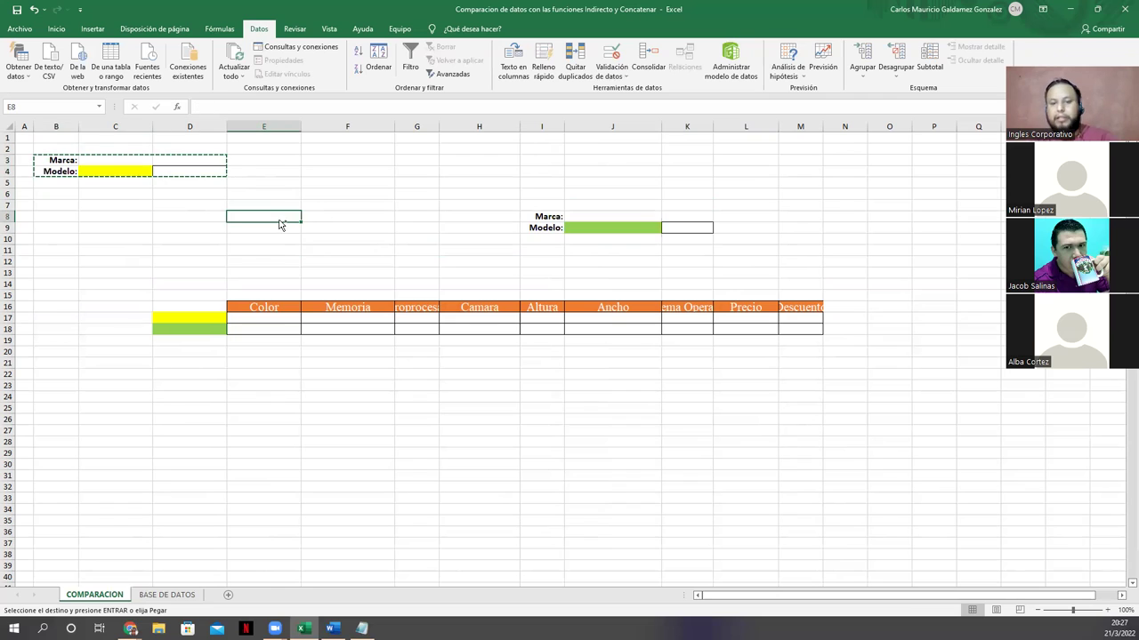
key("ctrl+v")
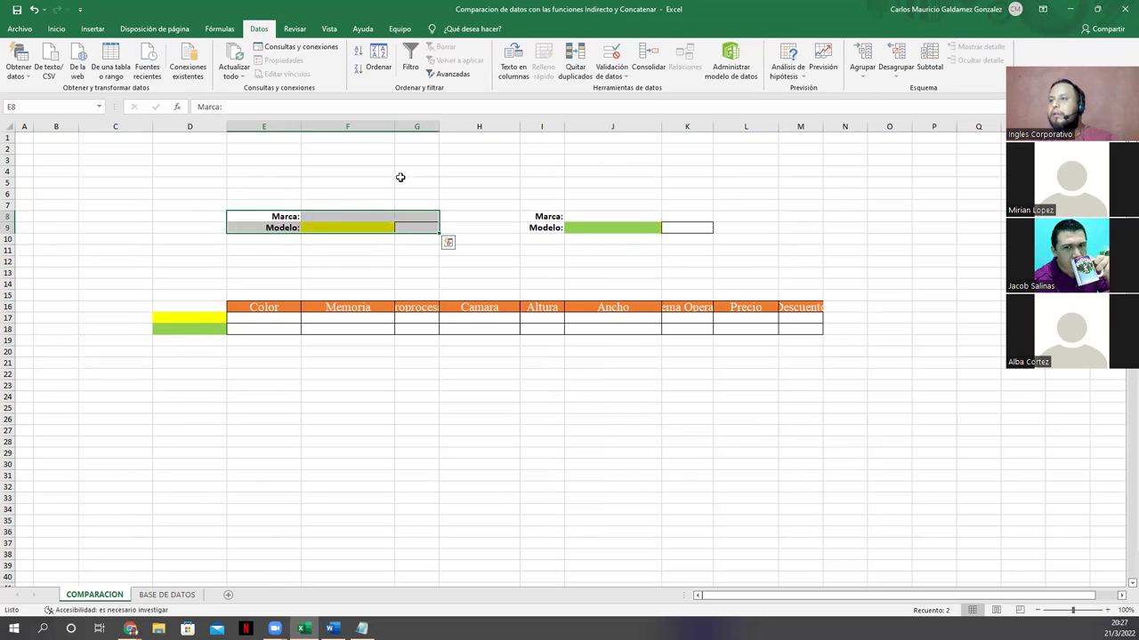
Autofit the widths of columns G, K and M to their table headings and save the workbook
double_click(440, 125)
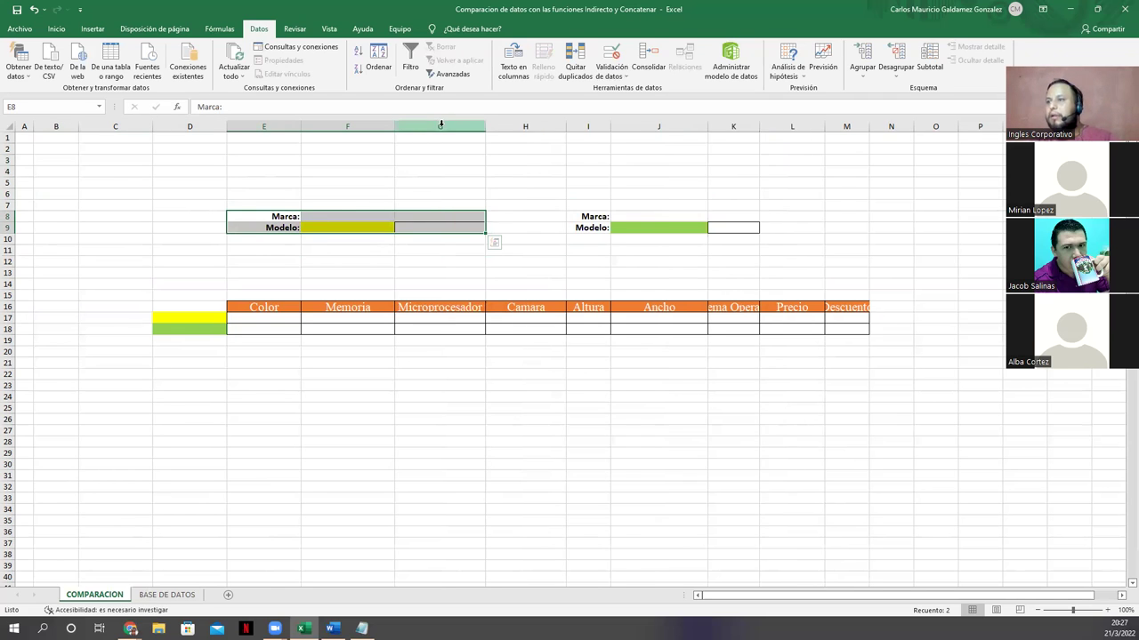
double_click(759, 127)
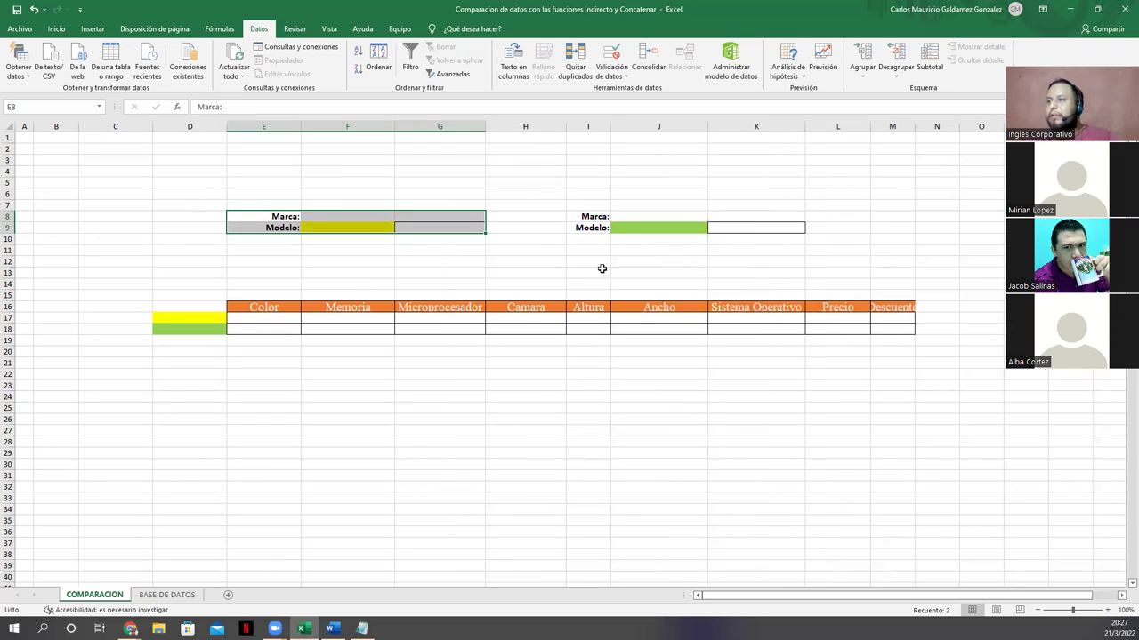
double_click(915, 126)
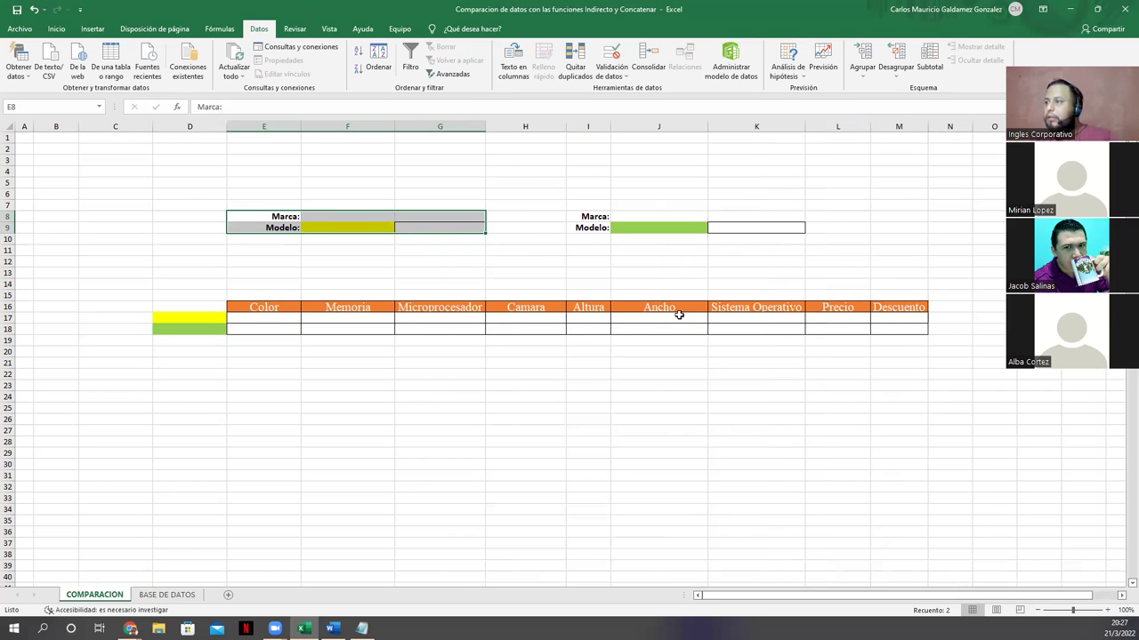
left_click_drag(818, 318, 818, 328)
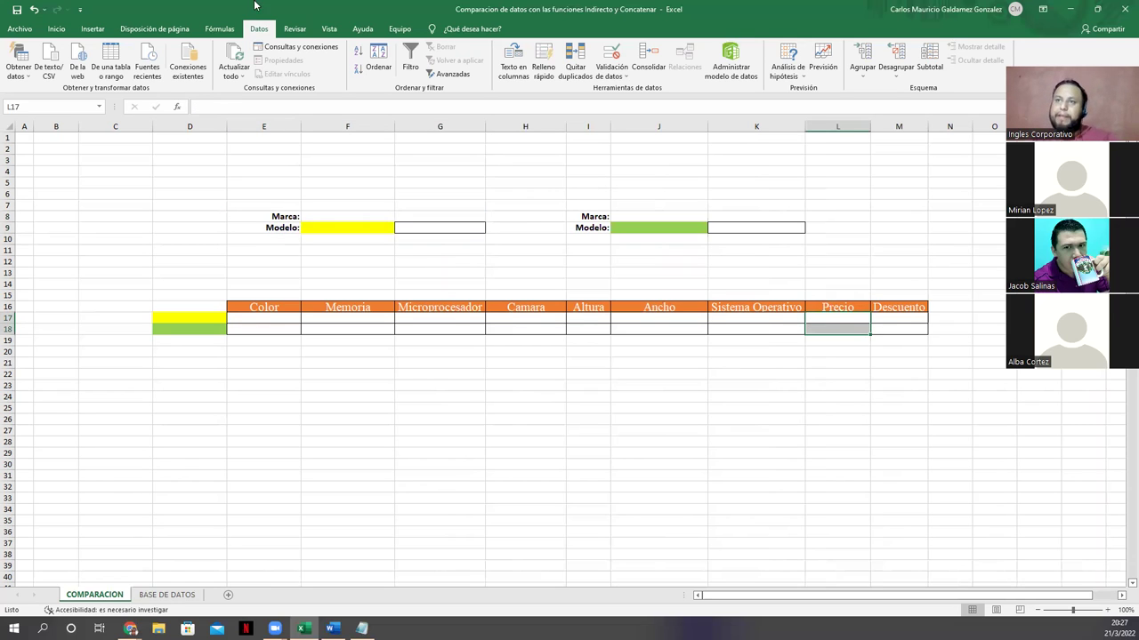
left_click(16, 10)
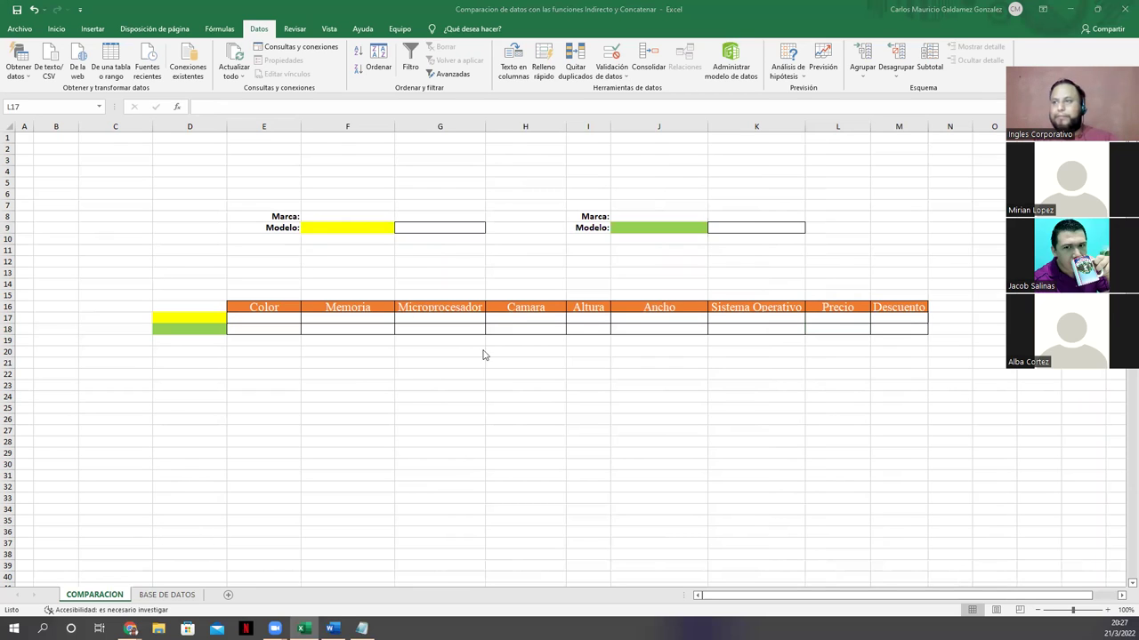
scroll(485, 390, "up", 1, "ctrl")
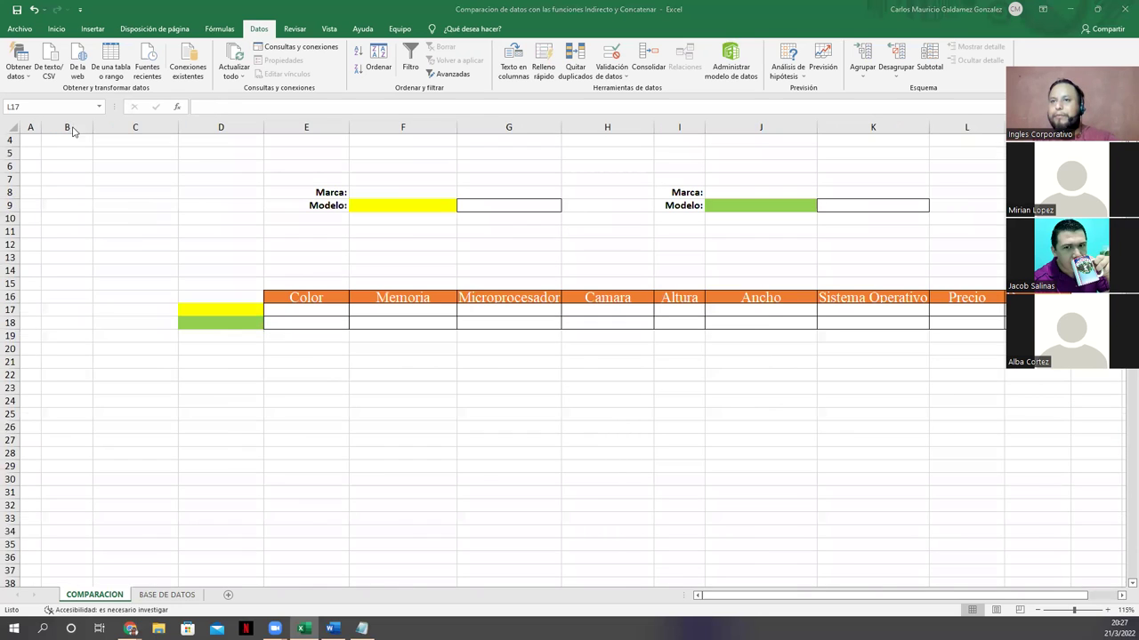
left_click(24, 126)
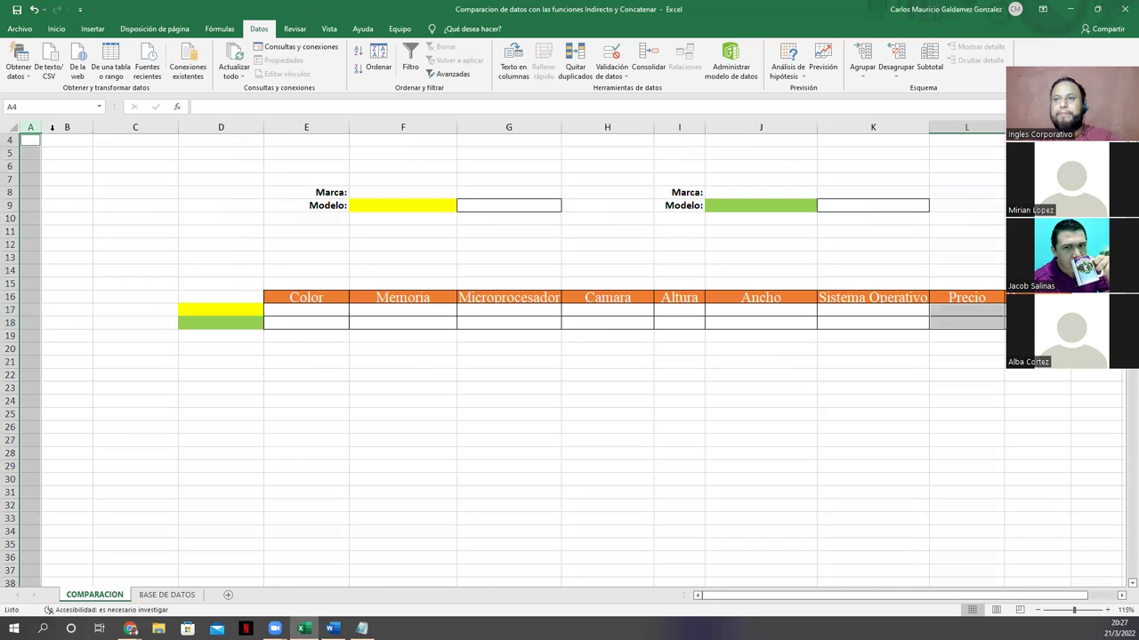
left_click(51, 128, "ctrl")
right_click(53, 129)
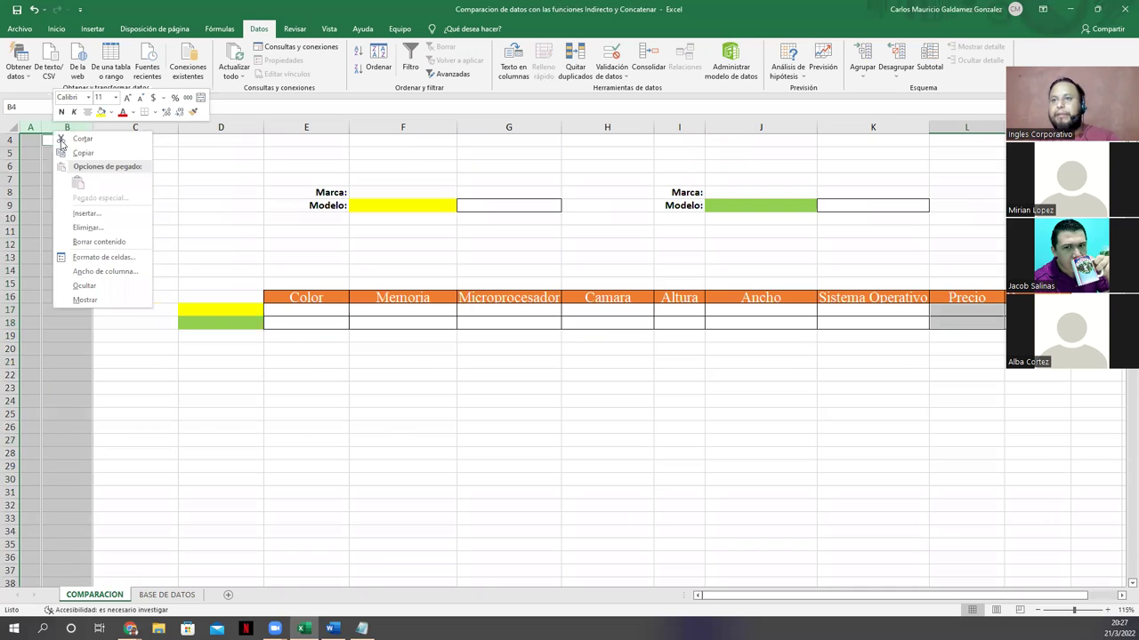
left_click(87, 215)
key("Return")
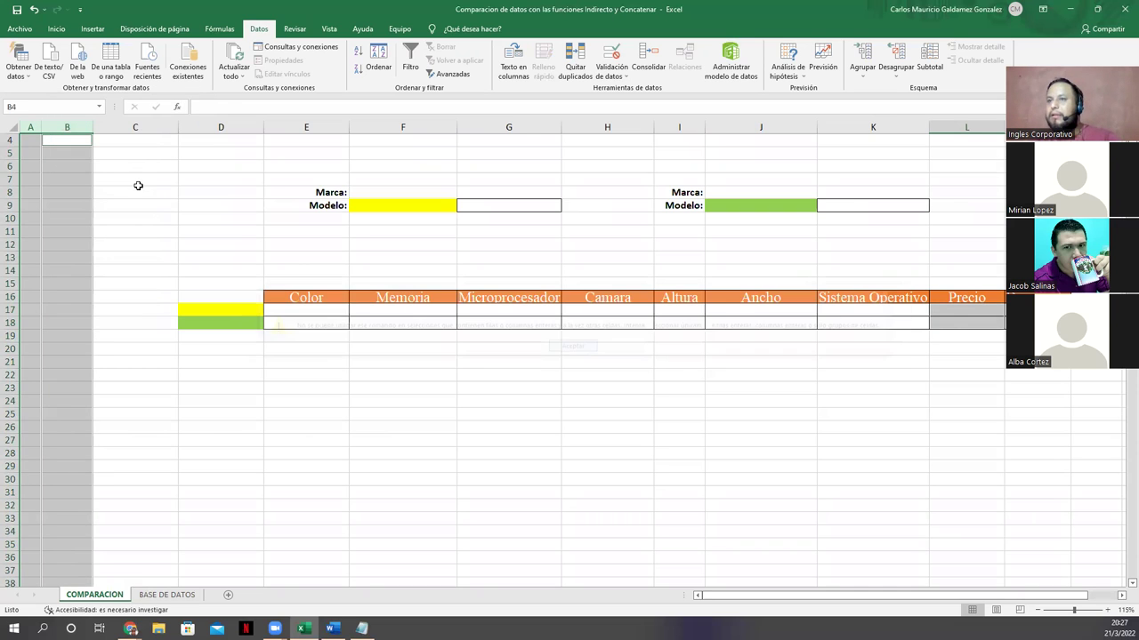
key("Left")
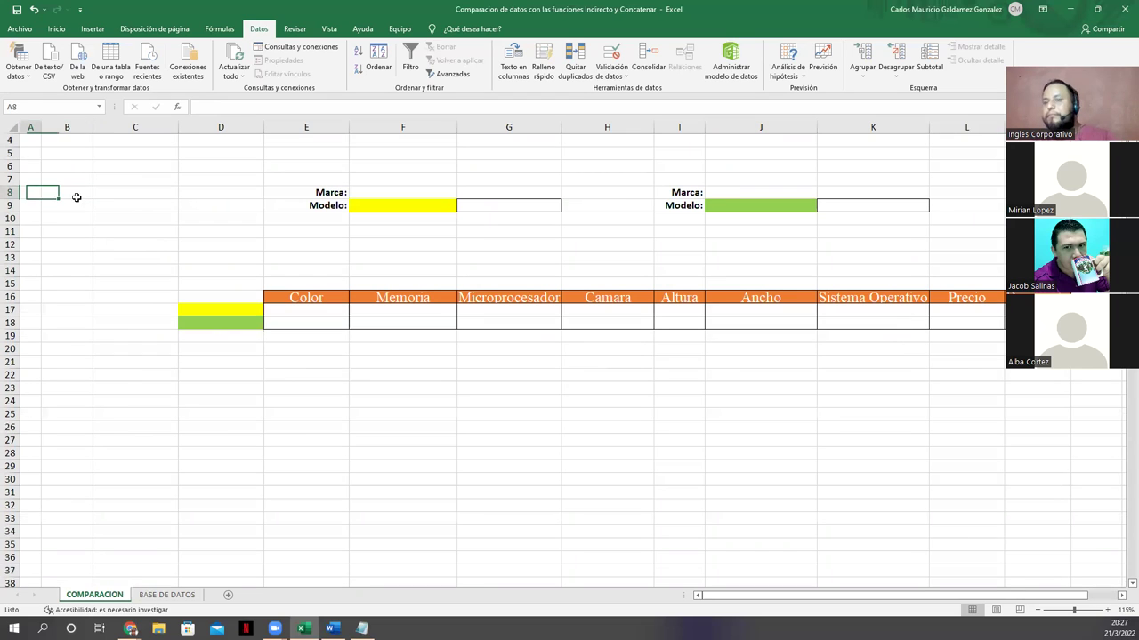
Delete the first two empty columns of the sheet one after the other so the comparison layout shifts to start at column B
right_click(31, 129)
left_click(92, 228)
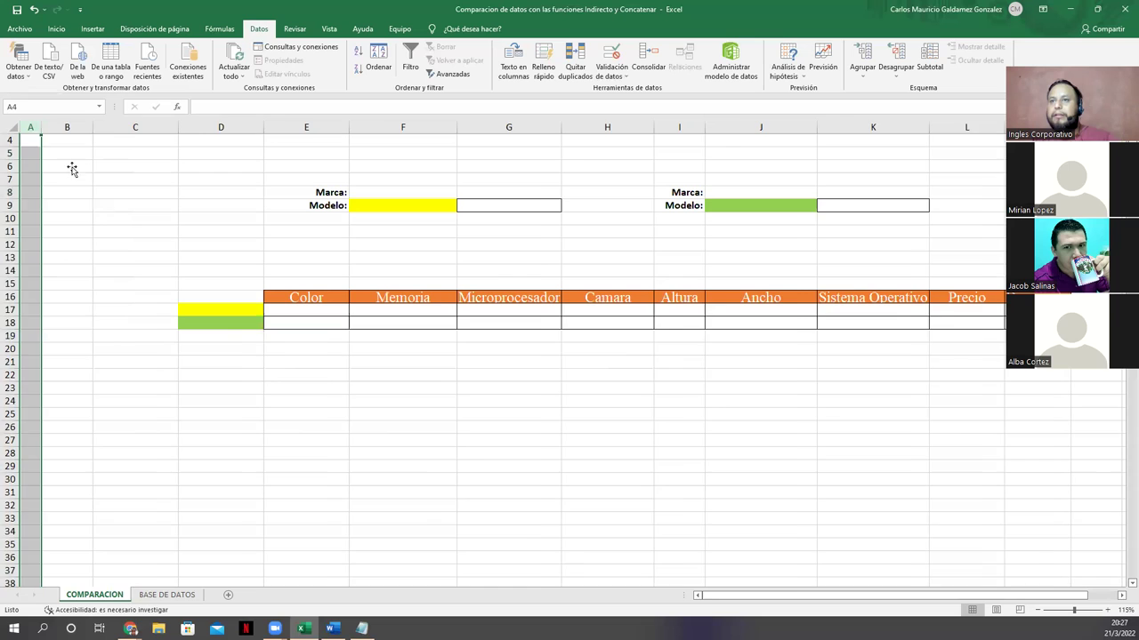
right_click(50, 129)
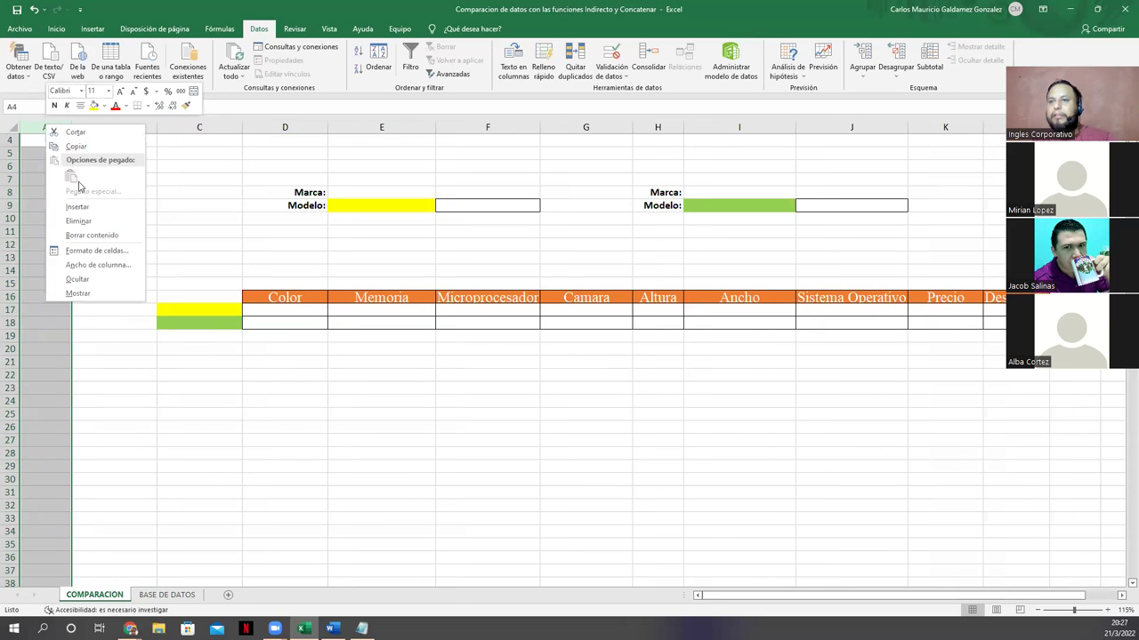
left_click(78, 221)
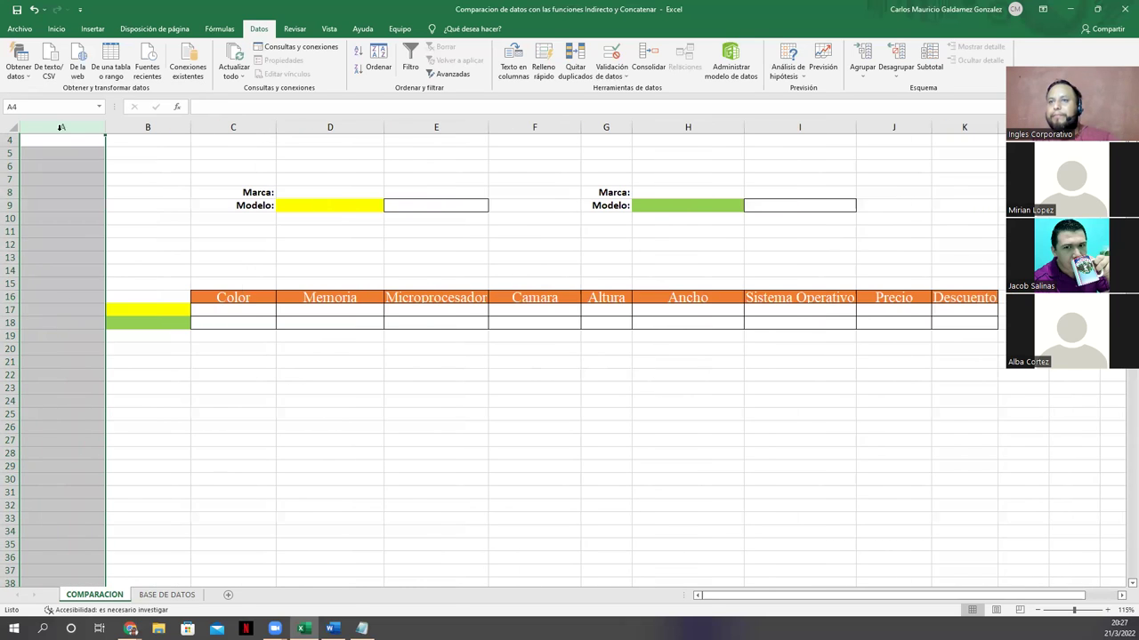
Narrow the remaining empty column A to about half its width
right_click(61, 130)
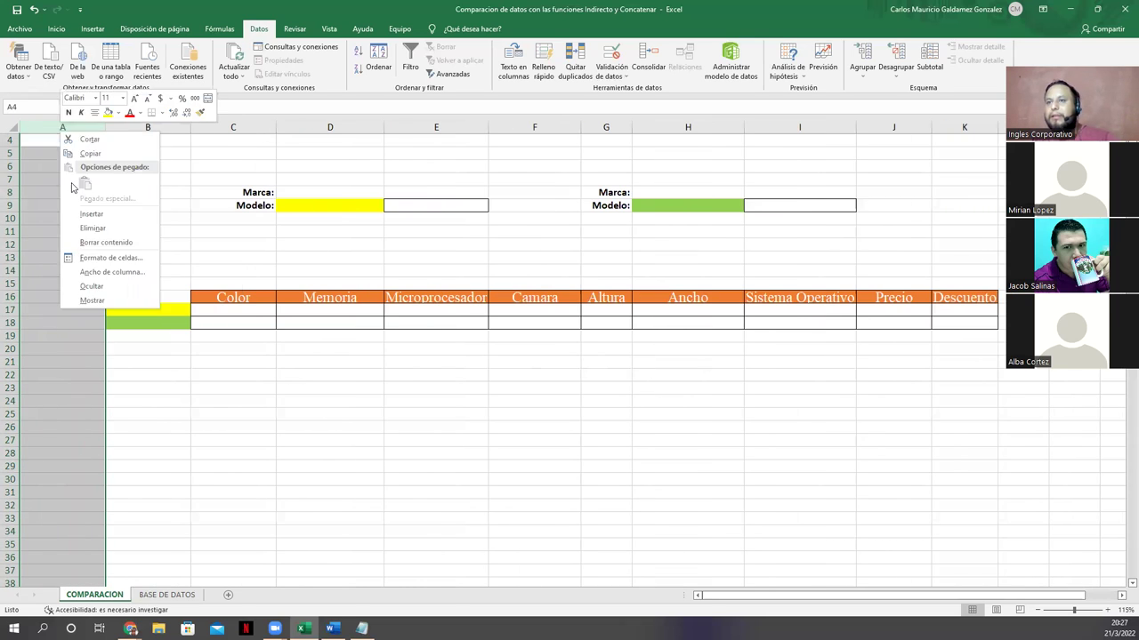
left_click(160, 351)
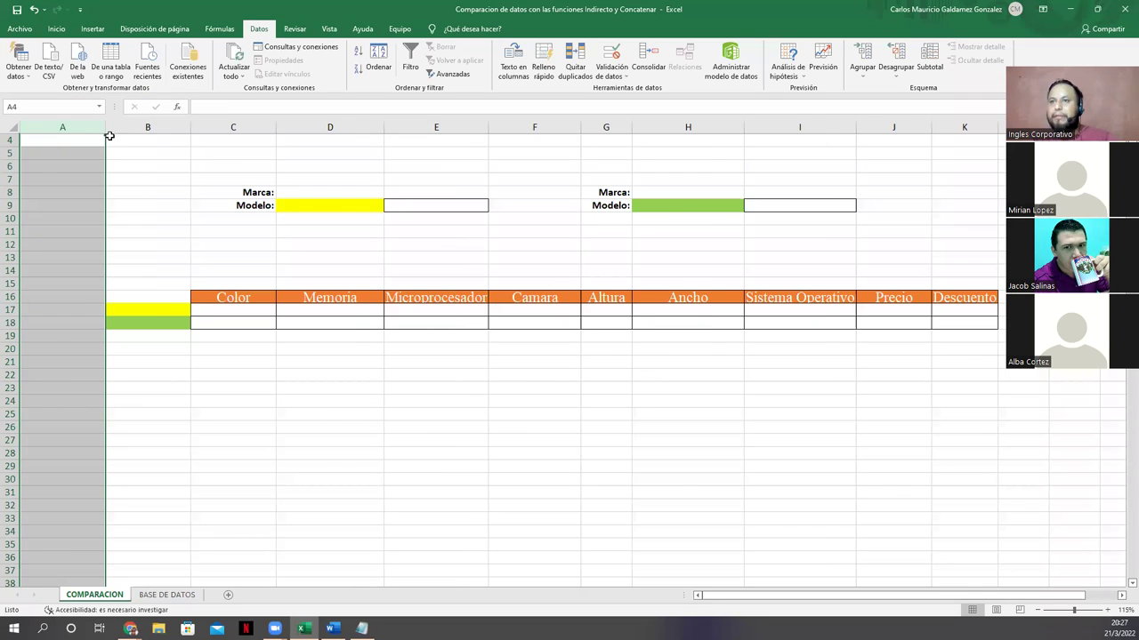
left_click_drag(101, 130, 66, 130)
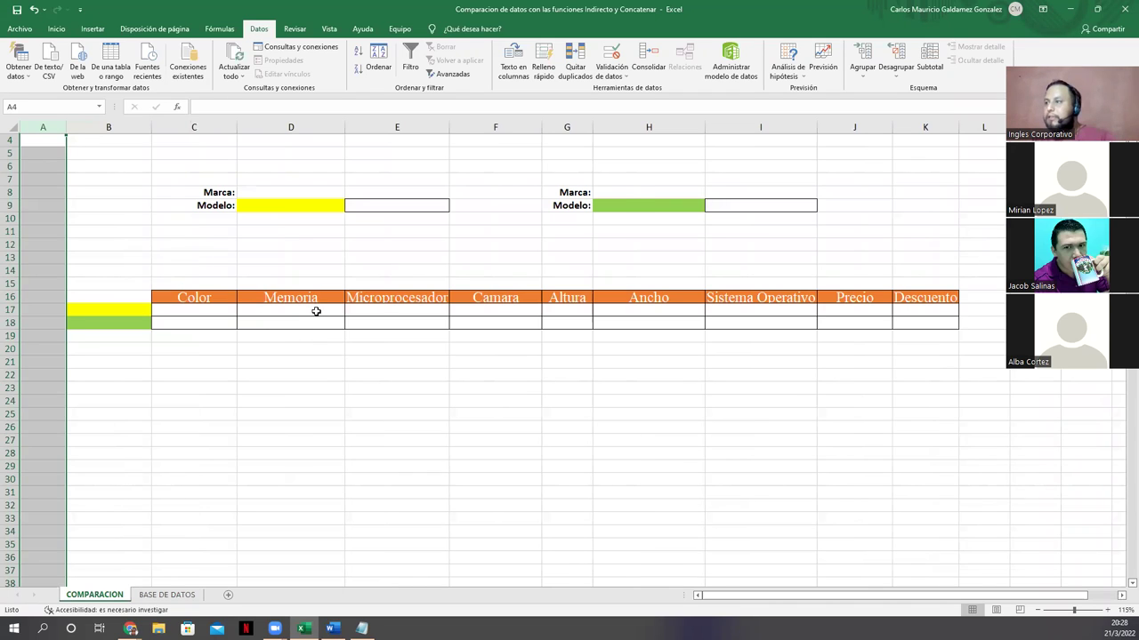
scroll(316, 311, "up", 1)
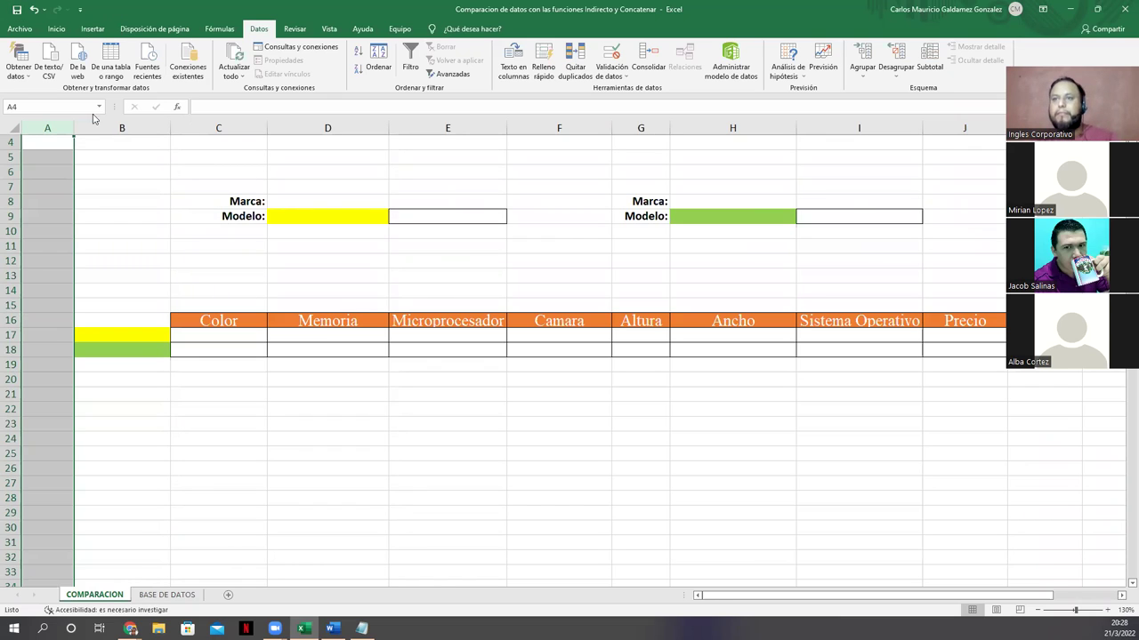
Narrow empty column A further and delete the three empty rows 12 to 14 above the comparison table
left_click_drag(63, 132, 40, 133)
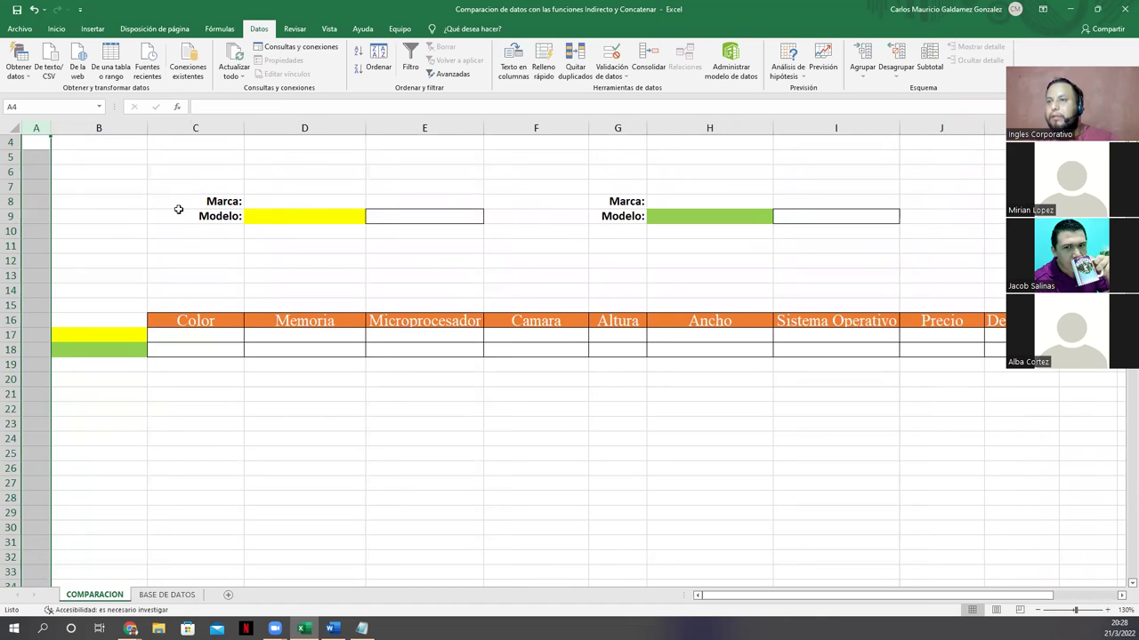
left_click_drag(10, 261, 11, 290)
right_click(11, 290)
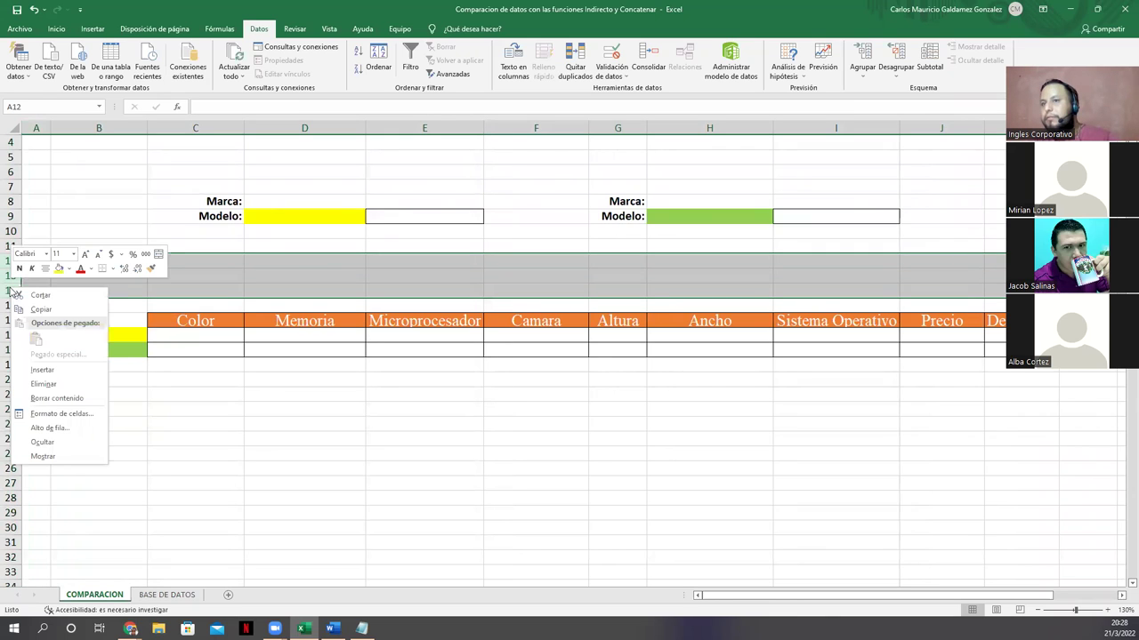
left_click(49, 380)
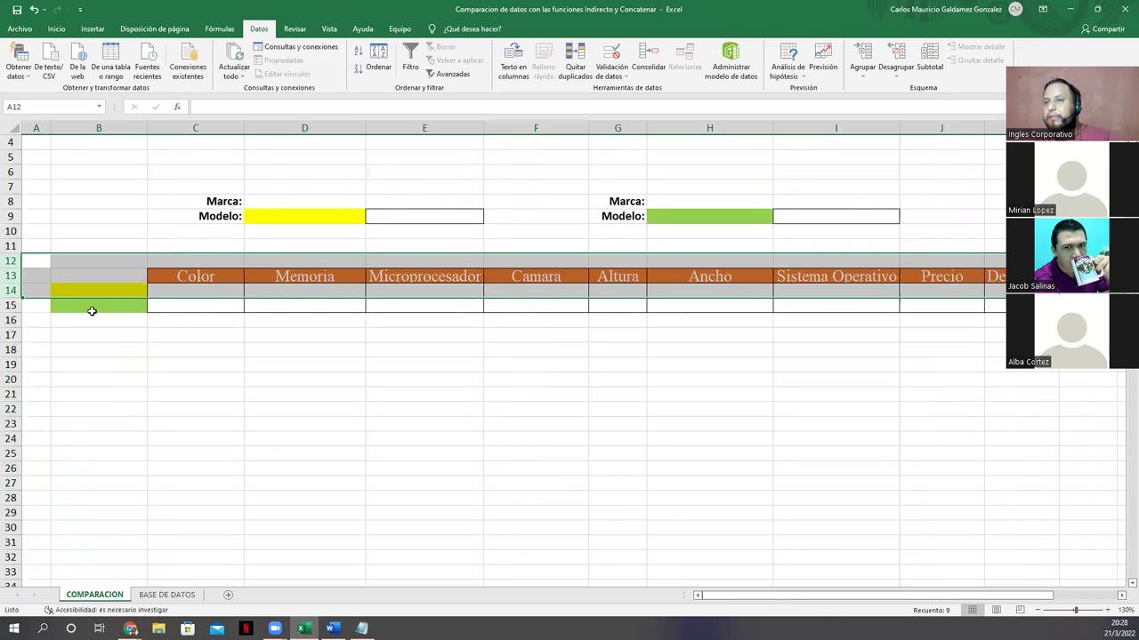
Insert one empty row at row 11 and two empty rows at rows 6 and 7, above the Marca/Modelo blocks
right_click(11, 246)
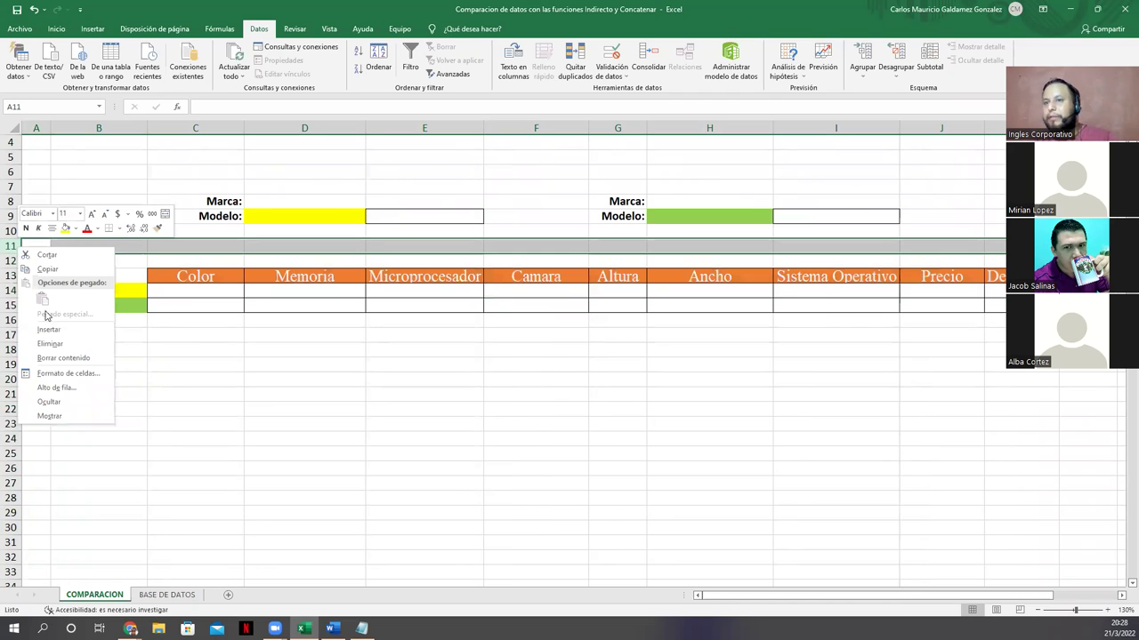
left_click(49, 330)
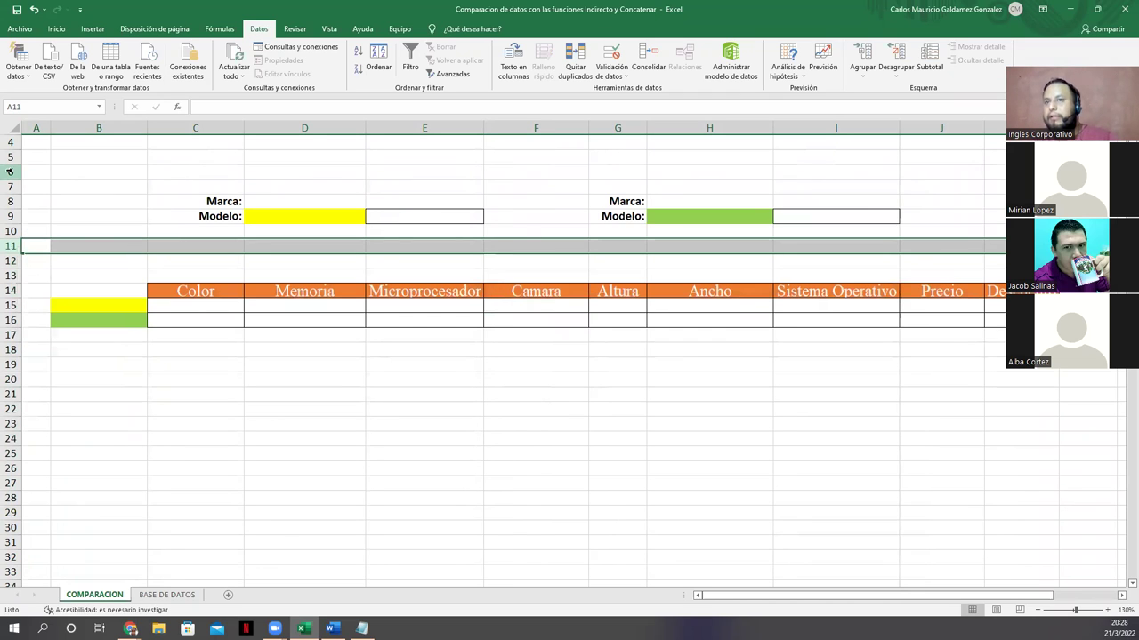
left_click_drag(9, 170, 14, 192)
right_click(13, 191)
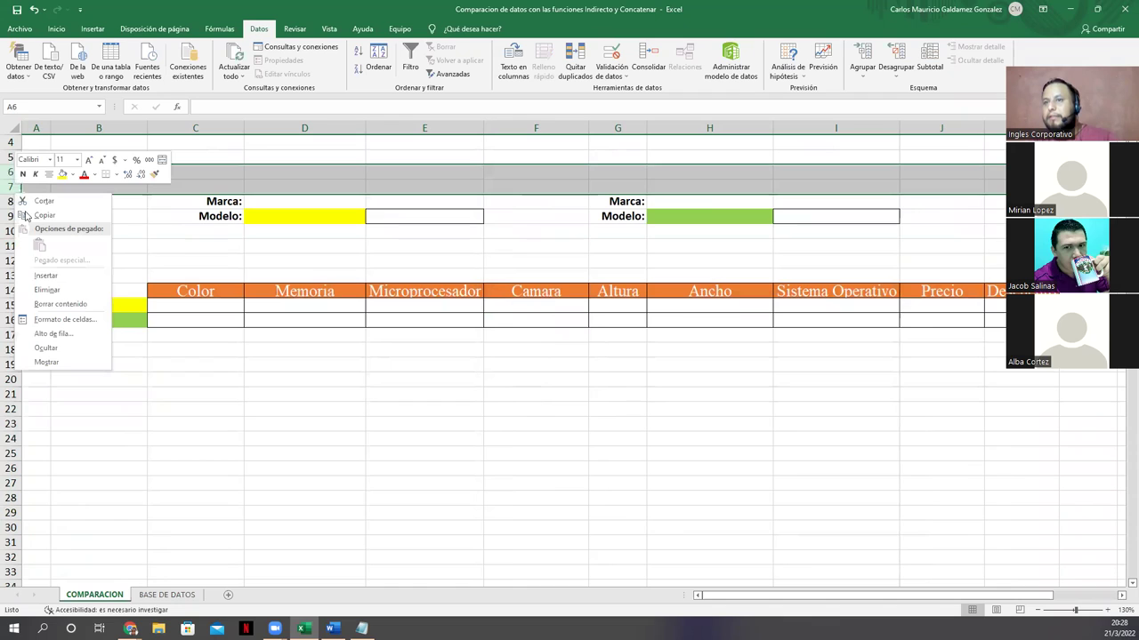
left_click(40, 277)
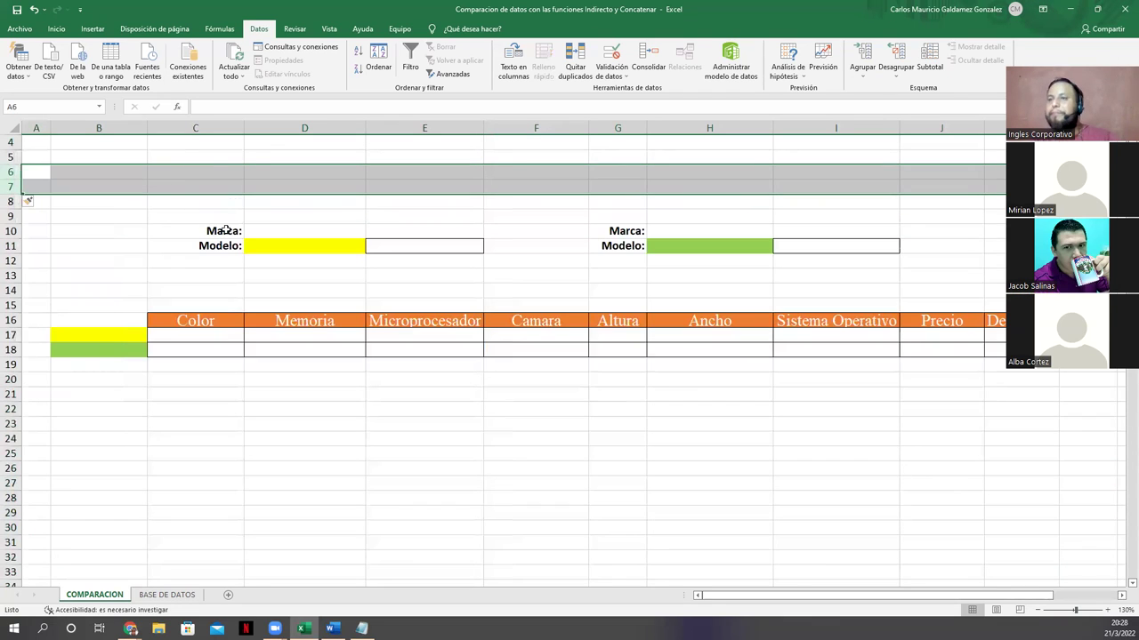
Merge and center the range C5:J8 above the Marca/Modelo blocks and set its font size to 24
left_click(255, 171)
left_click(343, 189, "shift")
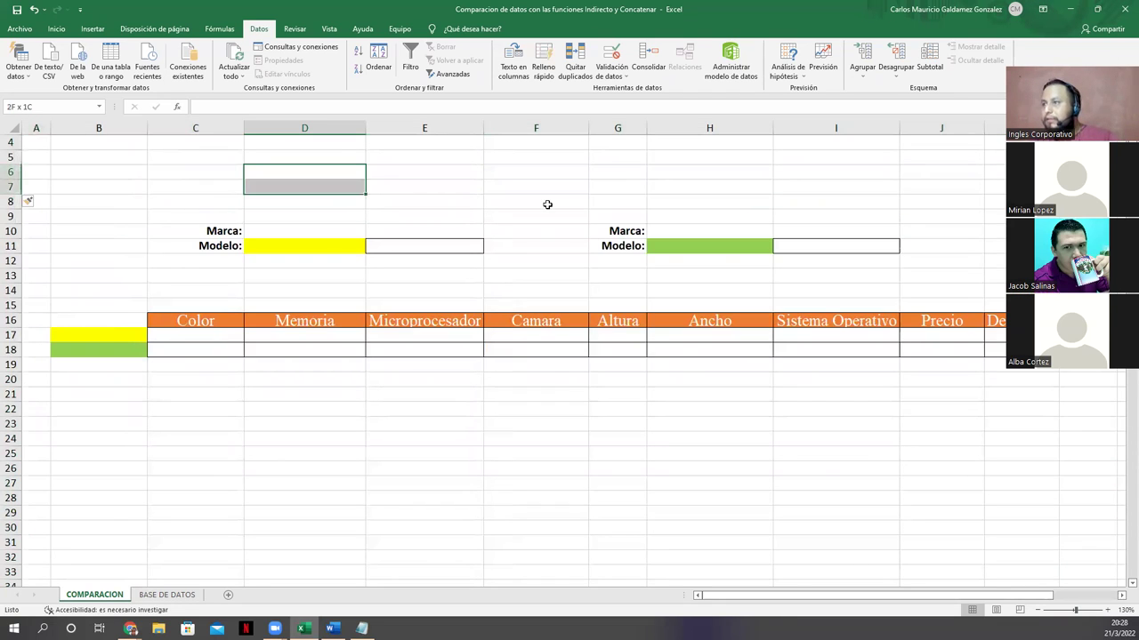
left_click(546, 204)
left_click_drag(239, 158, 471, 203)
left_click_drag(561, 187, 916, 203)
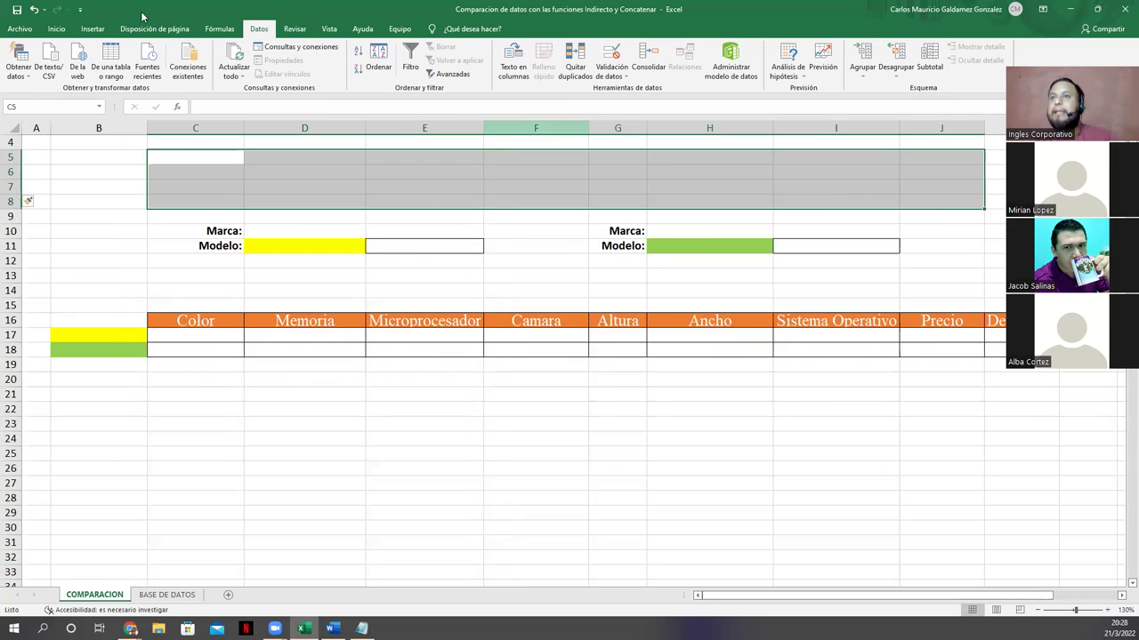
left_click(56, 30)
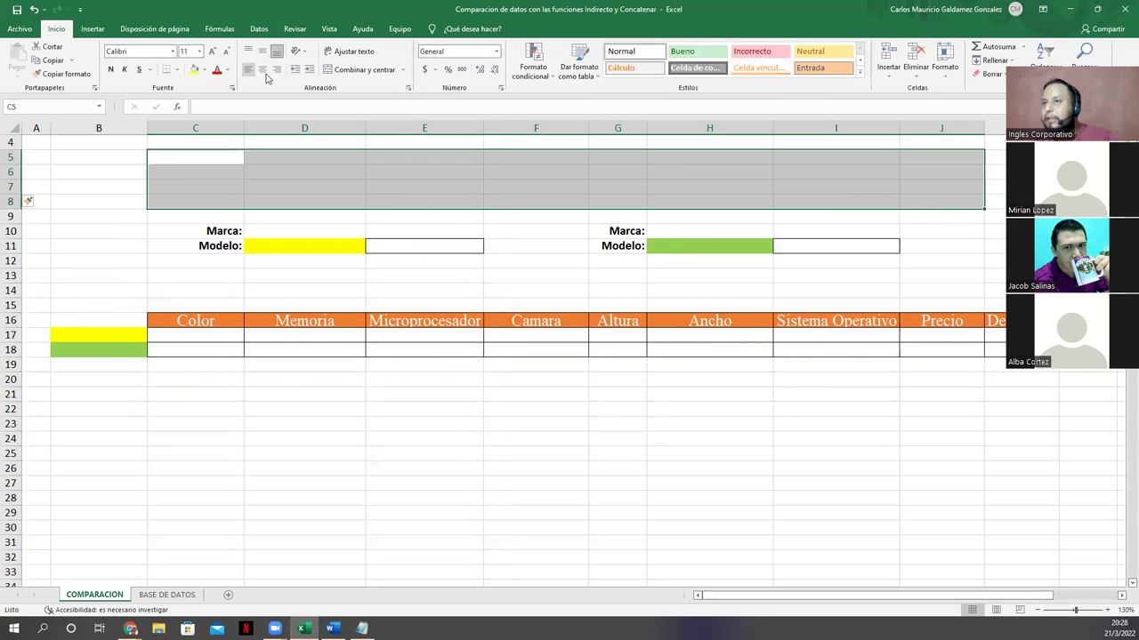
left_click(356, 69)
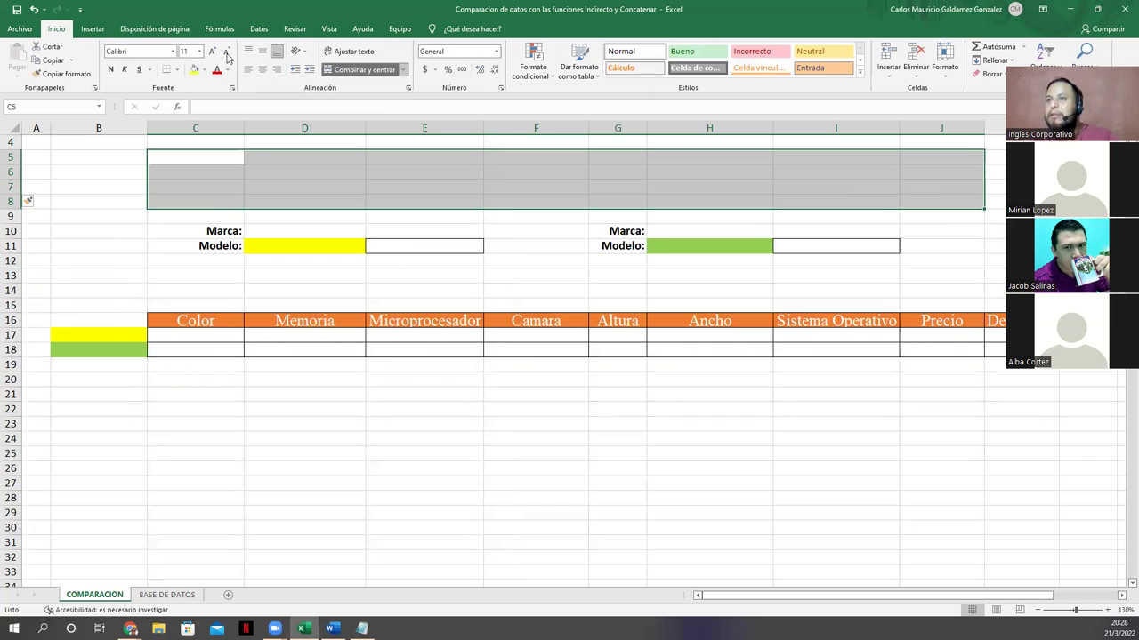
left_click(211, 52)
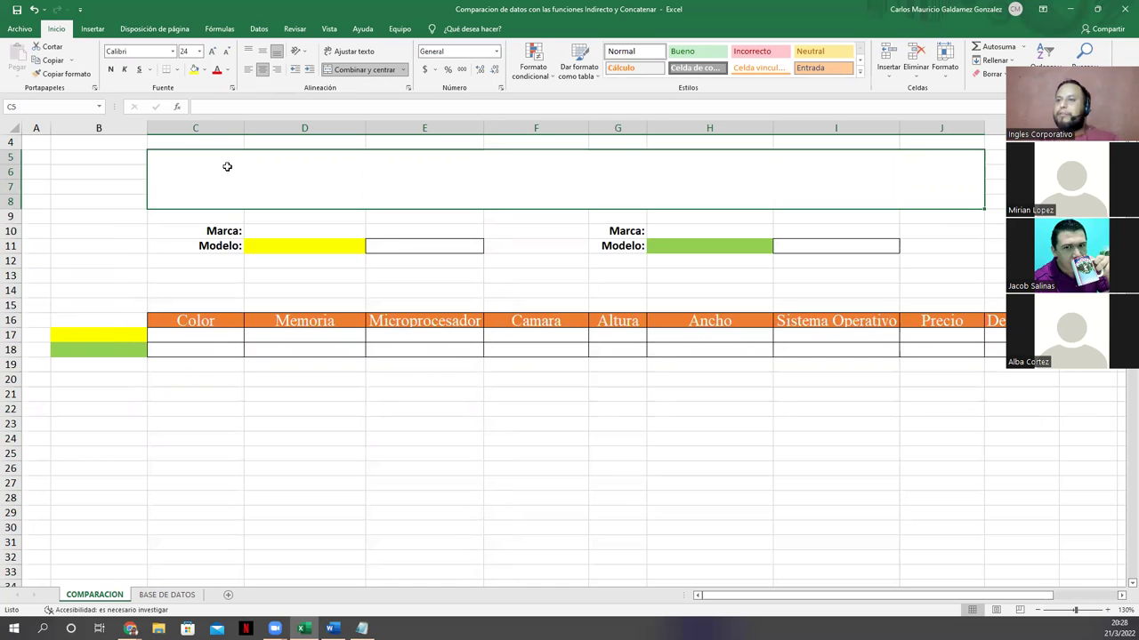
Review the BASE DE DATOS sheet and the Genially slides on the phone comparison and its SUSTITUIR, INDIRECTO and CONCATENAR syntax, and return to the COMPARACION sheet in Excel
left_click(149, 584)
key("ctrl+Page_Down")
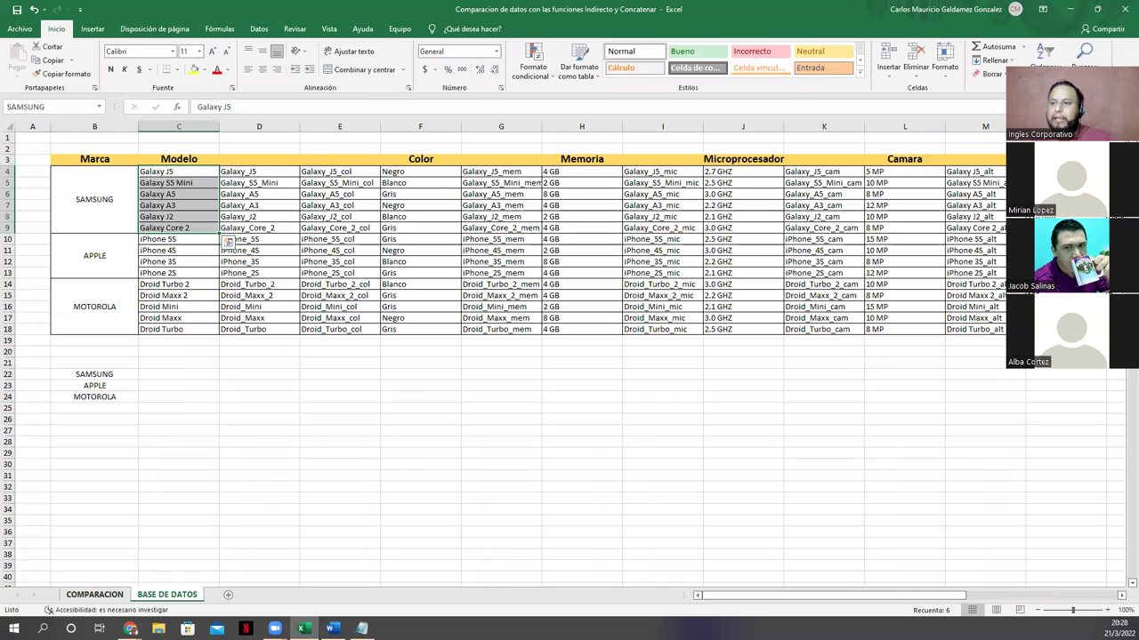
key("ctrl+Page_Up")
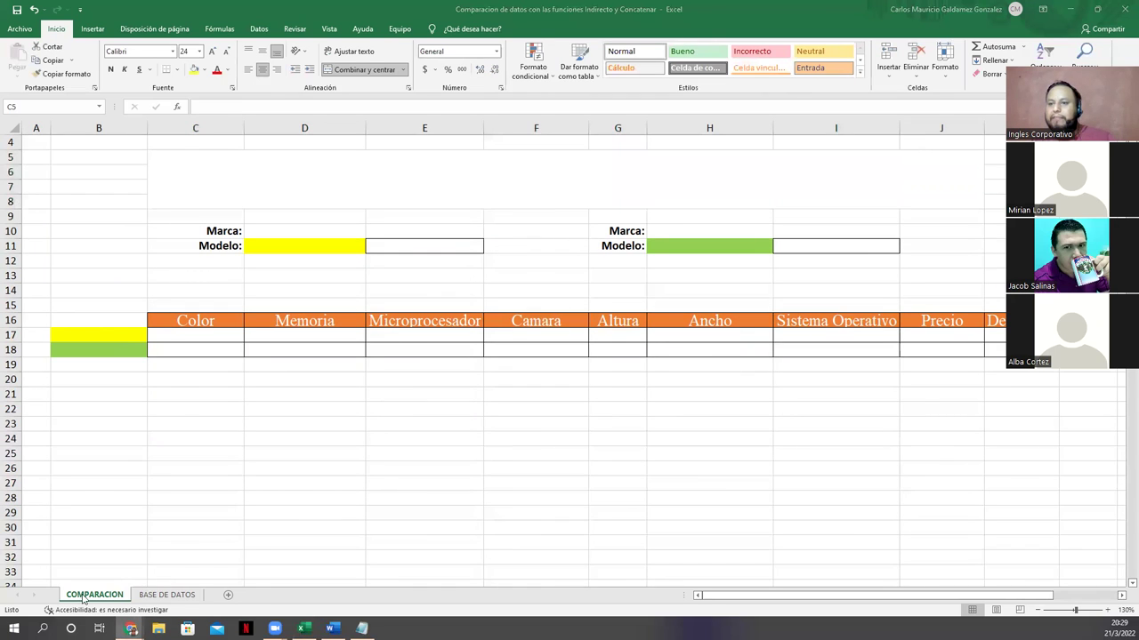
left_click(79, 583)
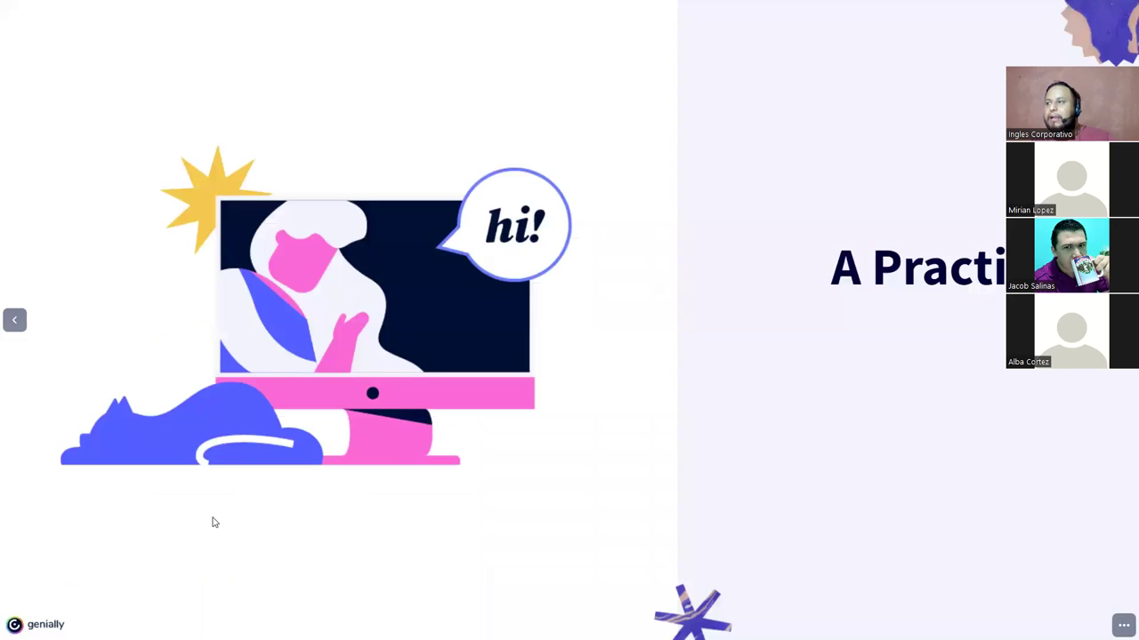
key("alt+Tab")
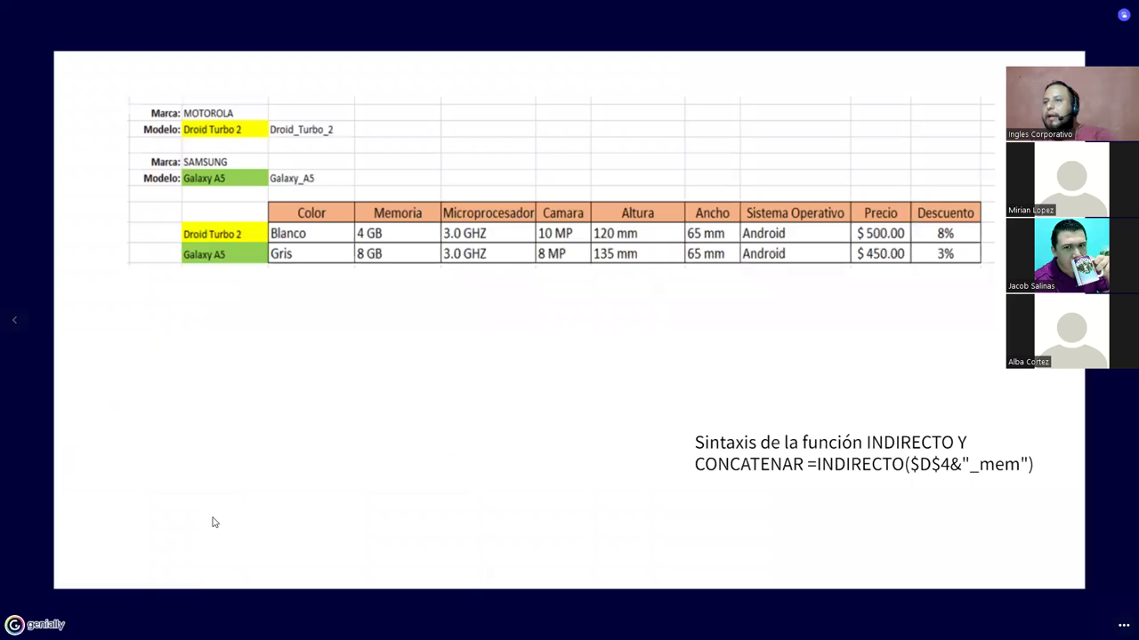
key("Right")
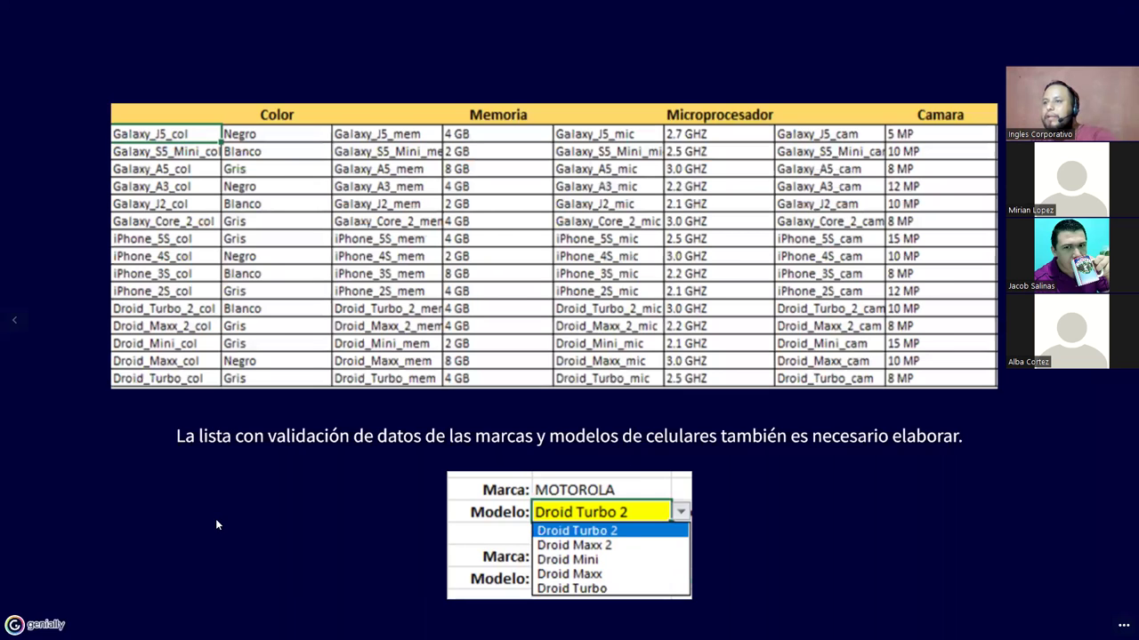
key("Left")
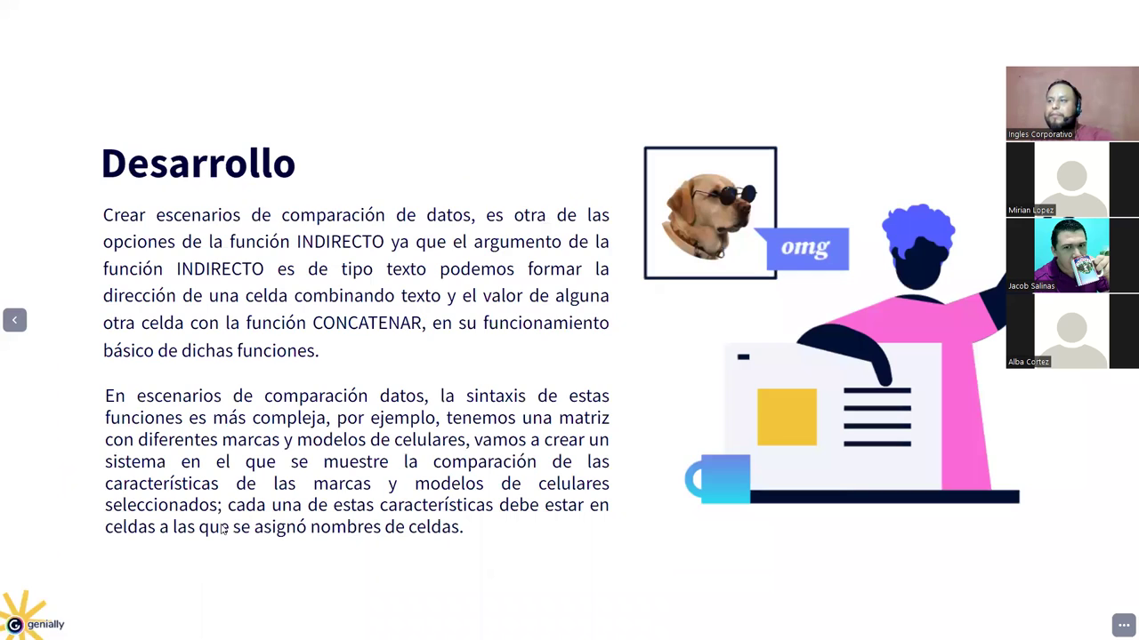
key("Right")
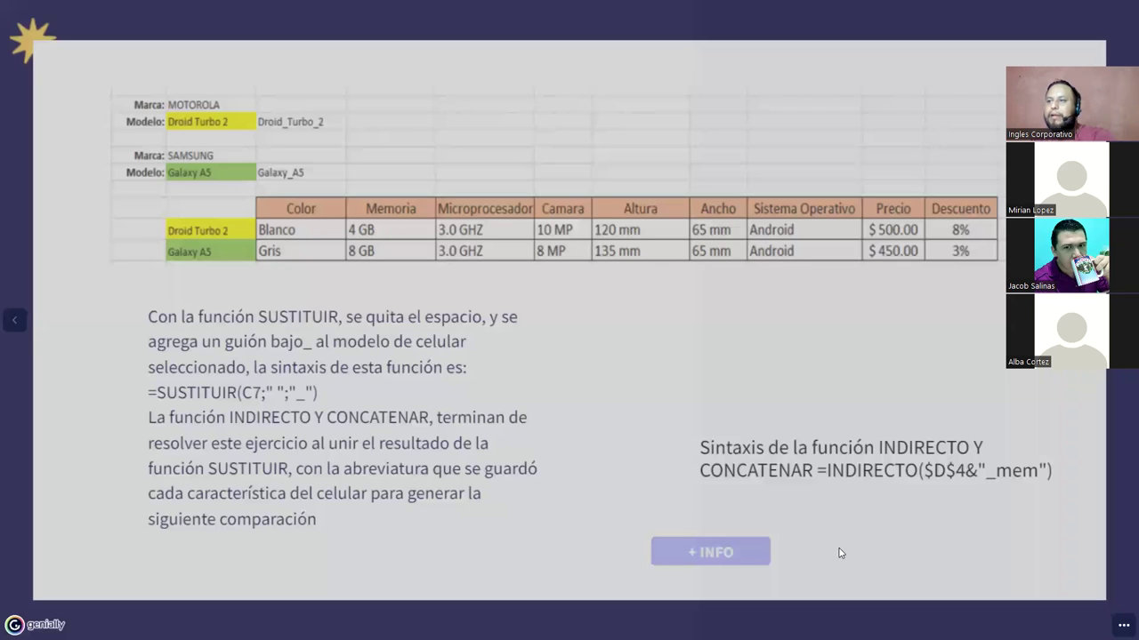
key("Right")
key("Right")
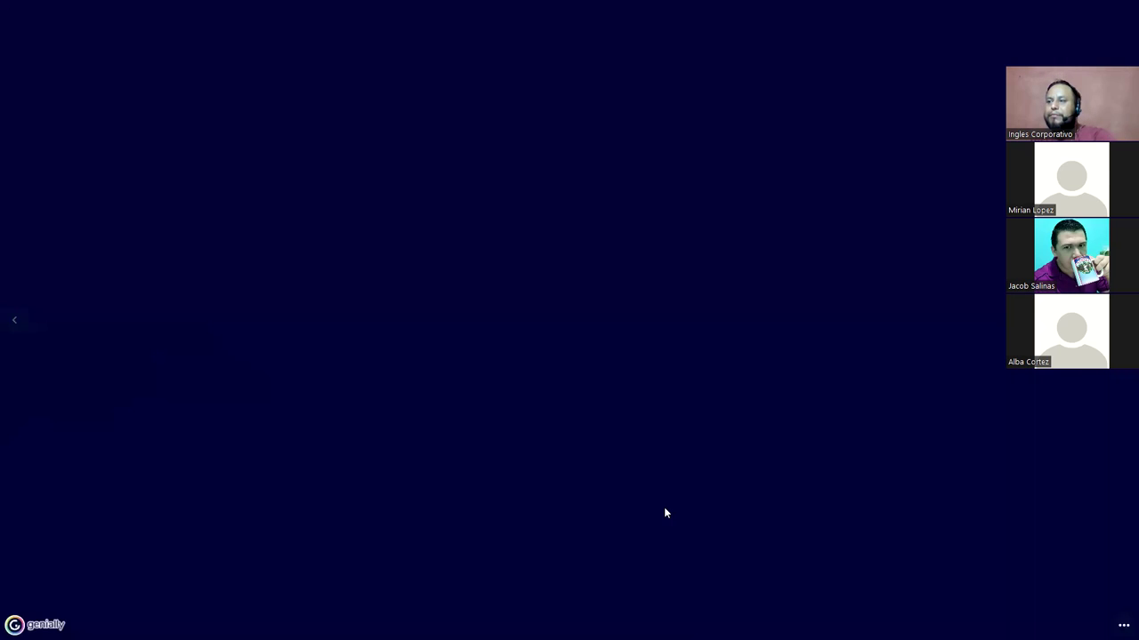
key("Left")
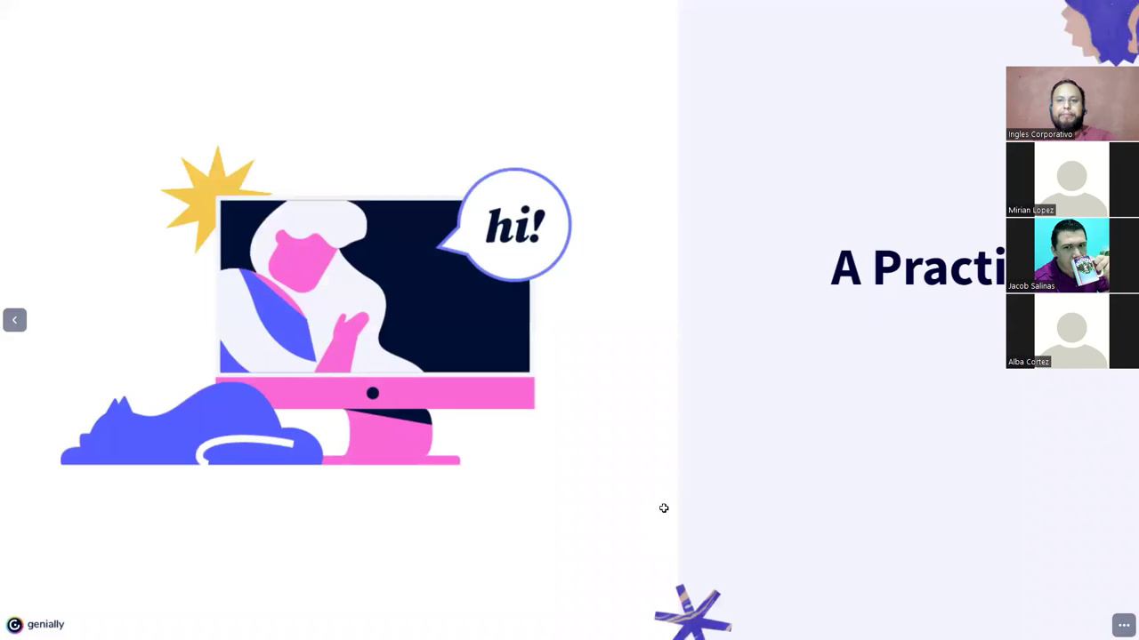
key("alt+Tab")
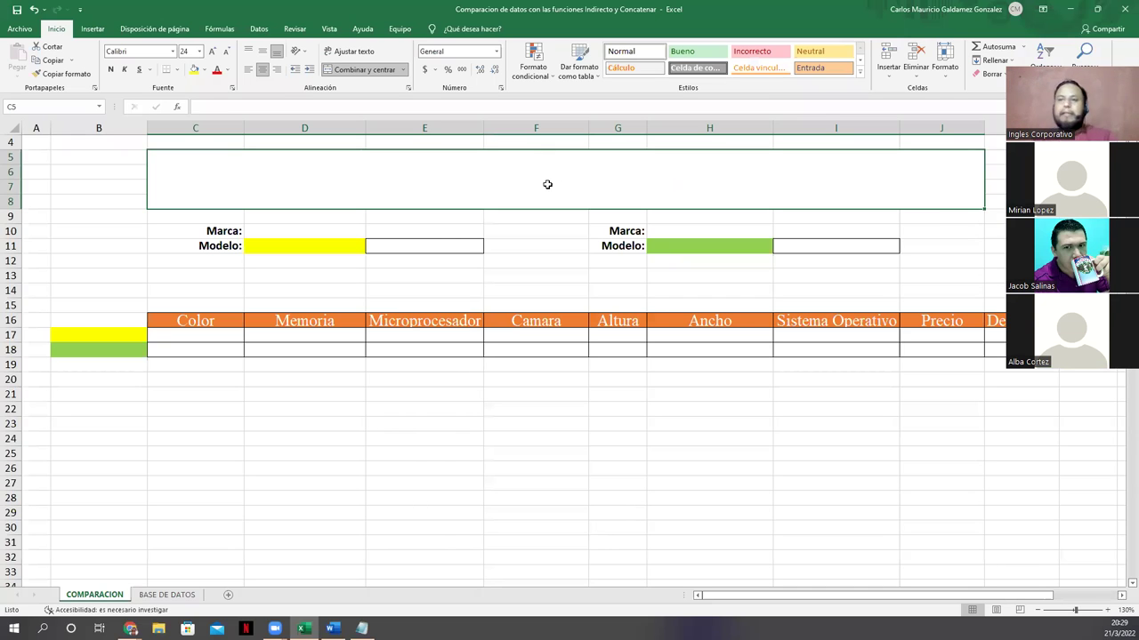
Enter the title "Sistema de Evaluación de Móviles" in the merged cell C5:J8
type("sIST")
key("BackSpace")
key("BackSpace")
key("BackSpace")
type("S")
key("BackSpace")
key("BackSpace")
type("Sistema")
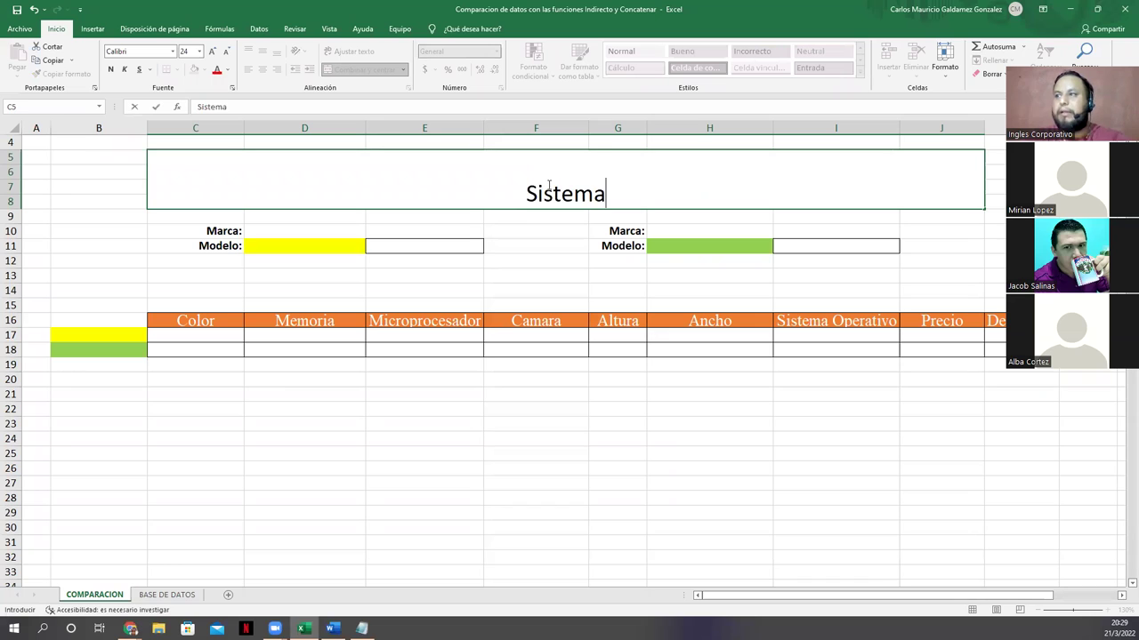
type(" de Evaluación de Moviles")
key("BackSpace")
key("BackSpace")
key("BackSpace")
key("BackSpace")
key("BackSpace")
key("BackSpace")
type("óviles")
key("Return")
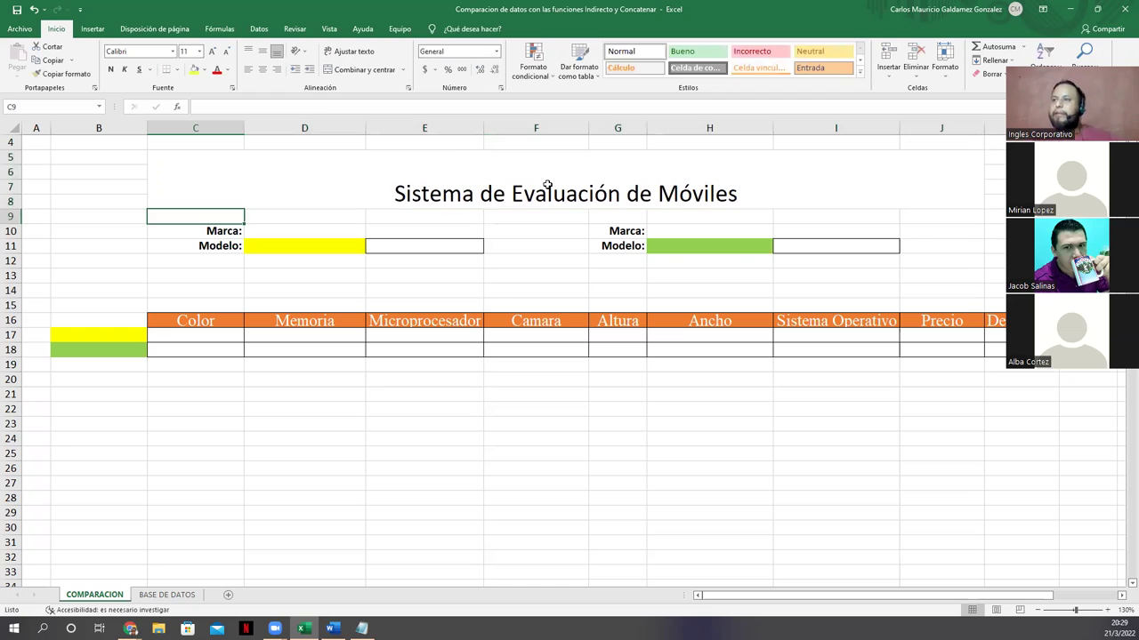
Center the title vertically in its merged cell and format it bold, size 28, in Arial Rounded MT Bold
left_click(402, 183)
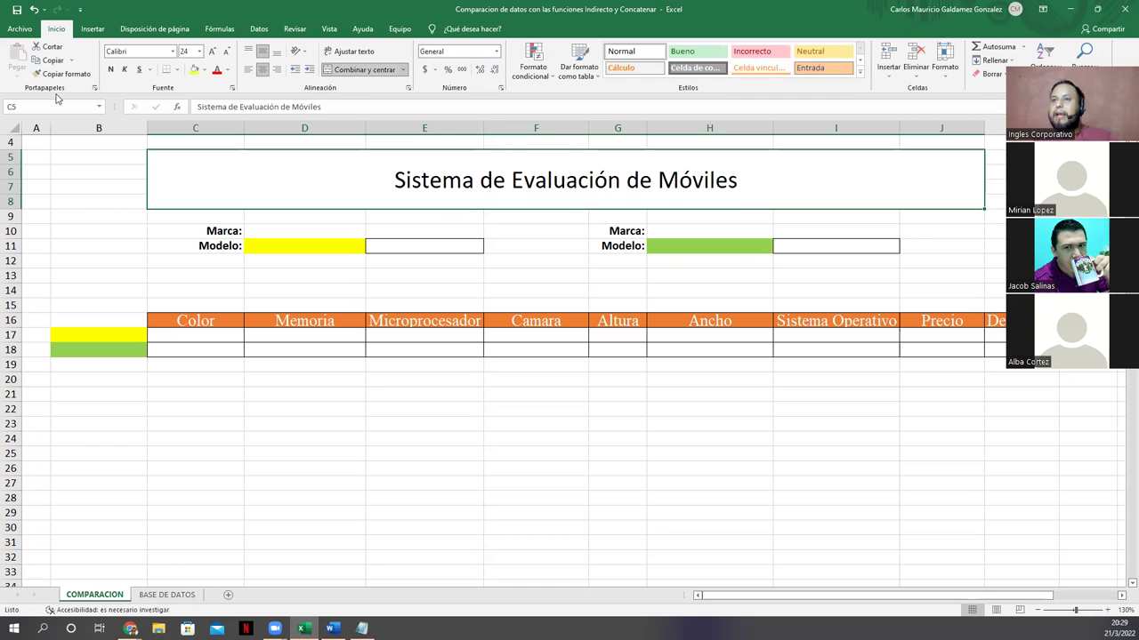
left_click(110, 70)
left_click(212, 52)
left_click(213, 52)
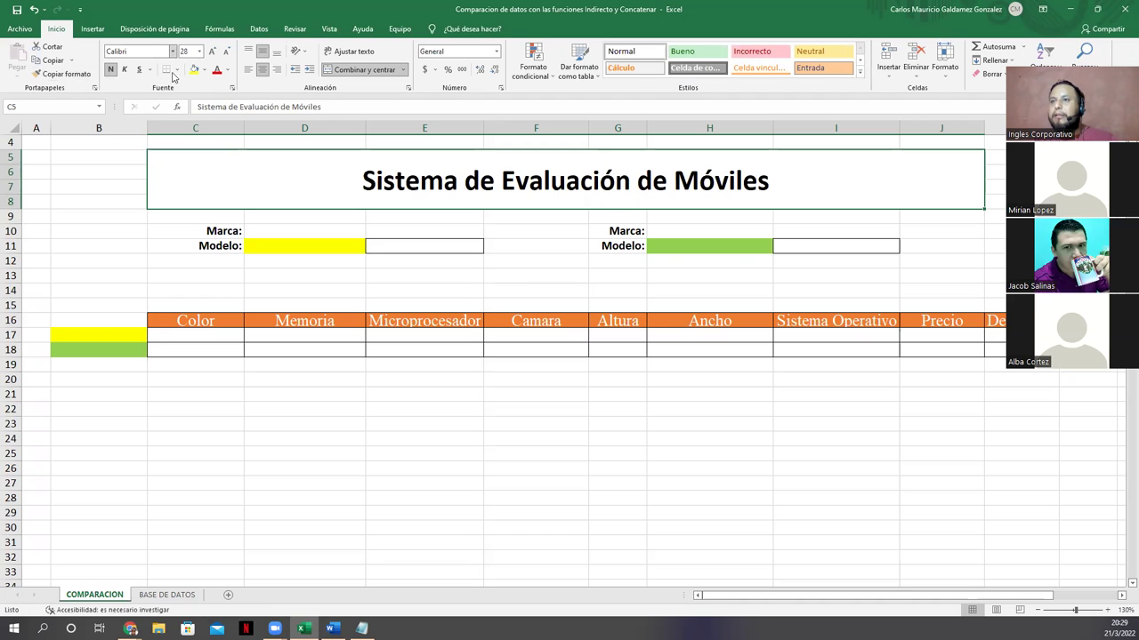
left_click(173, 51)
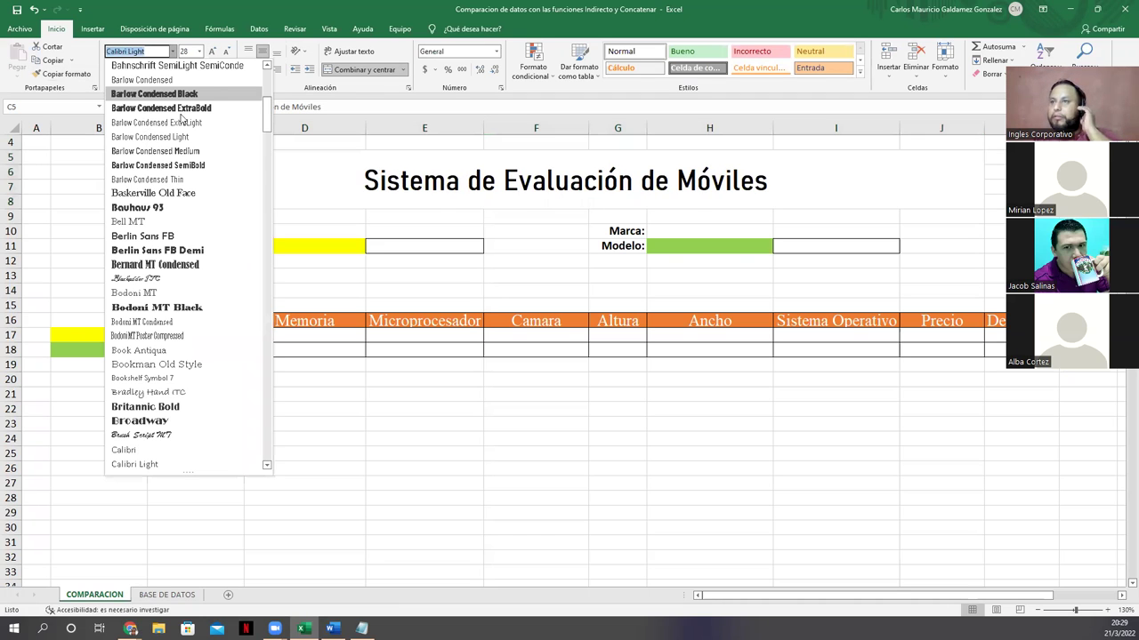
scroll(182, 158, "up", 7)
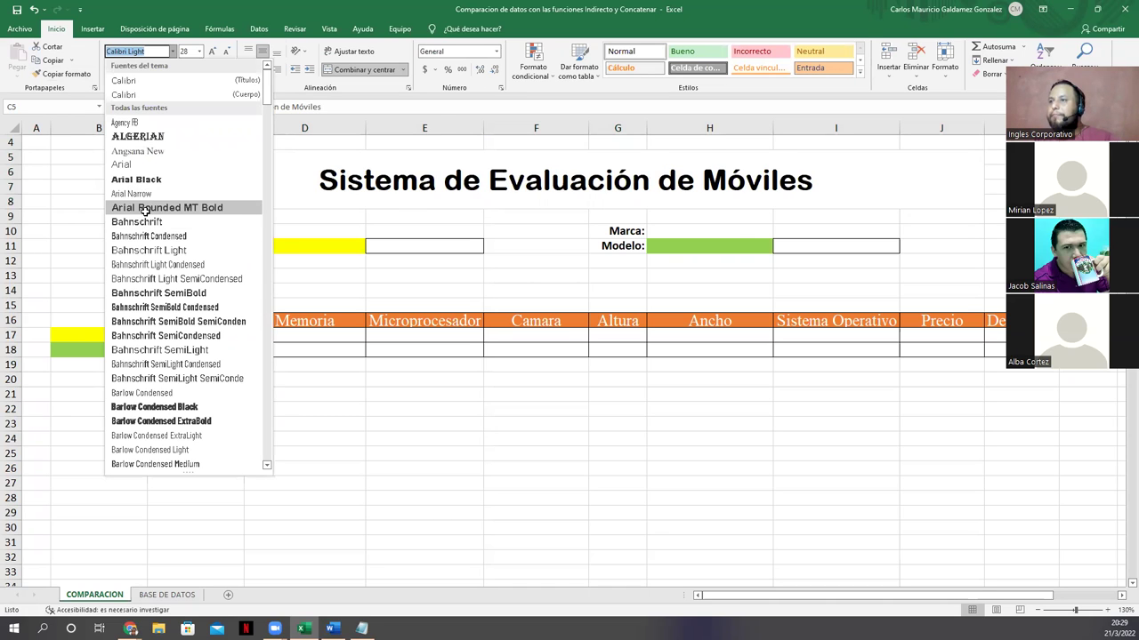
left_click(146, 210)
Select cell D10 beside the first Marca label
left_click_drag(210, 242, 212, 230)
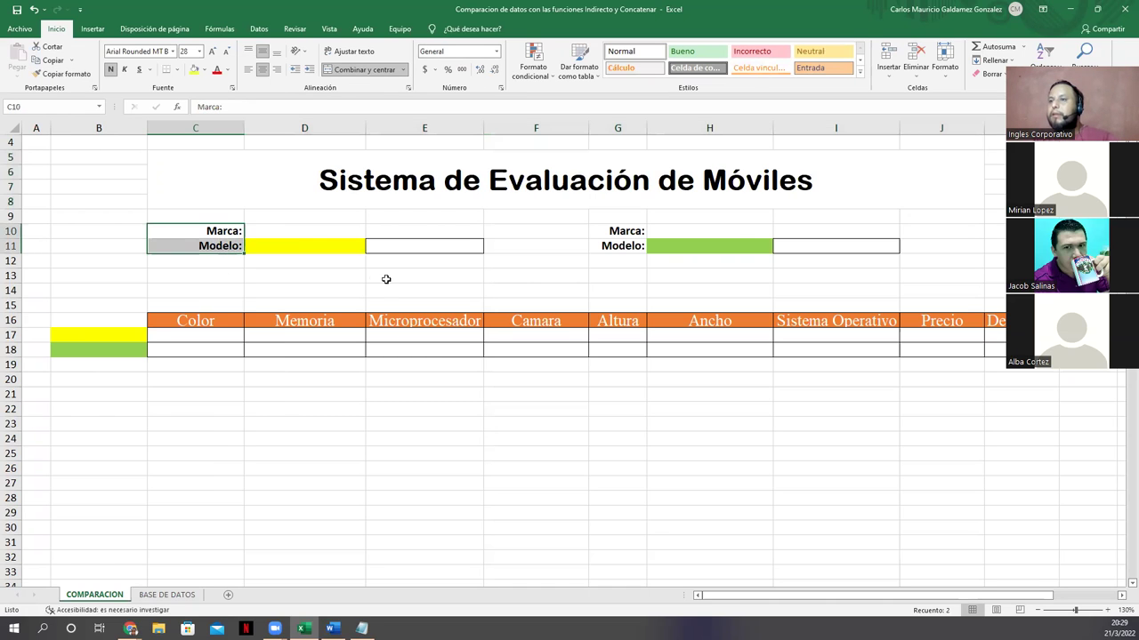
left_click(297, 228)
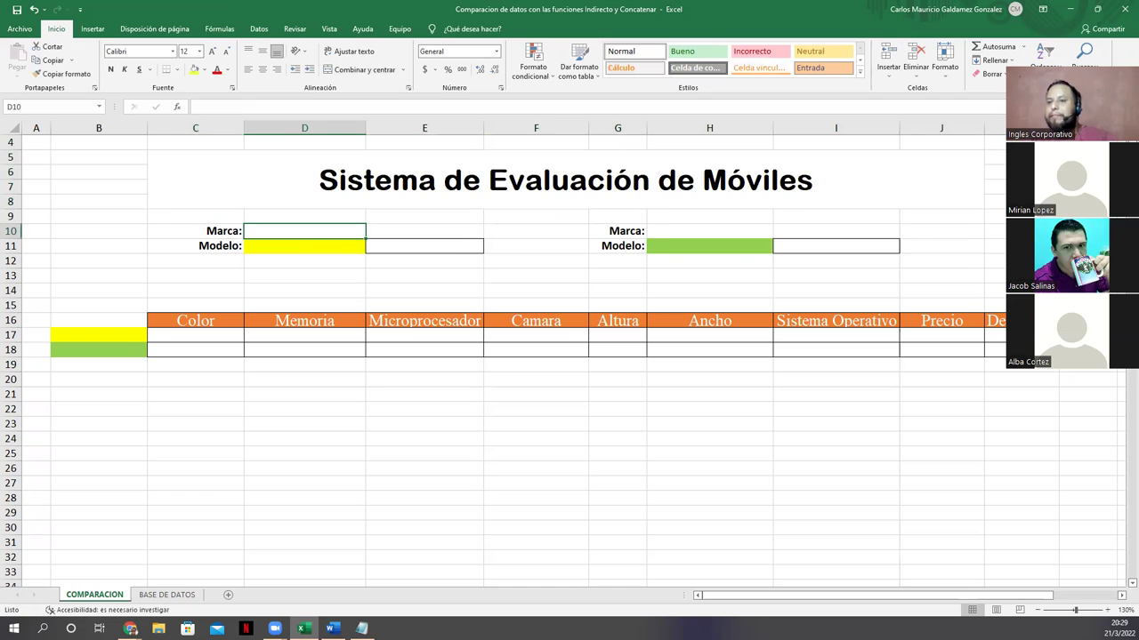